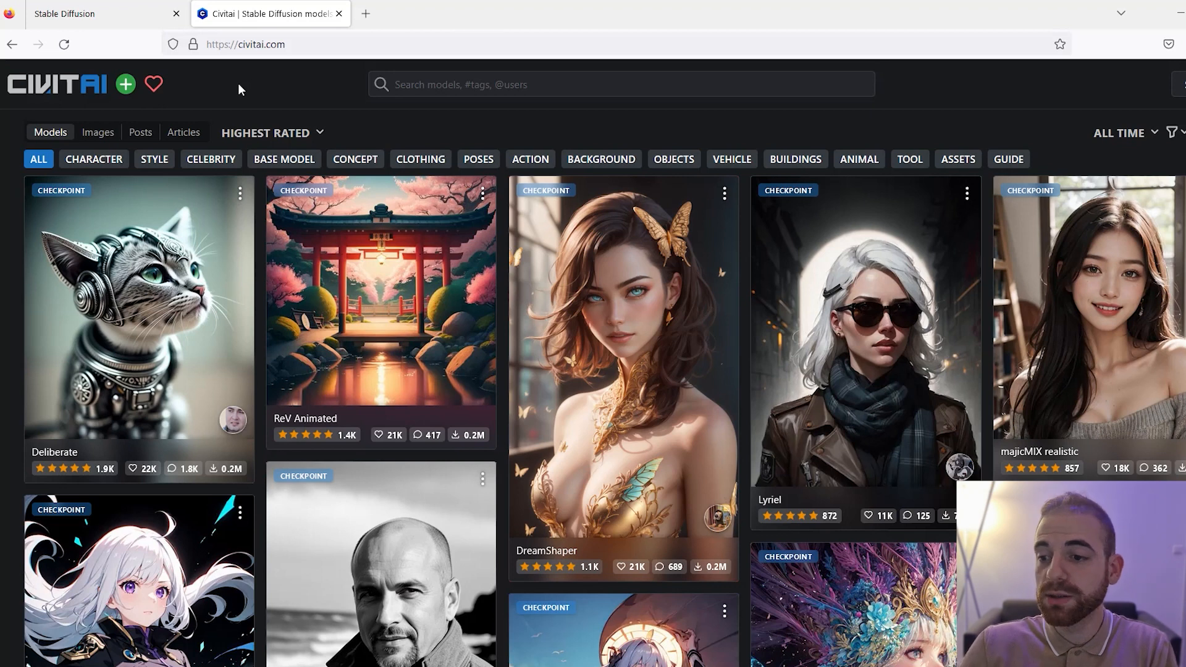
Browse Civitai's highest-rated models to examine the range of available Stable Diffusion checkpoints and LoRAs.
scroll(498, 420, "down", 10)
scroll(498, 418, "down", 15)
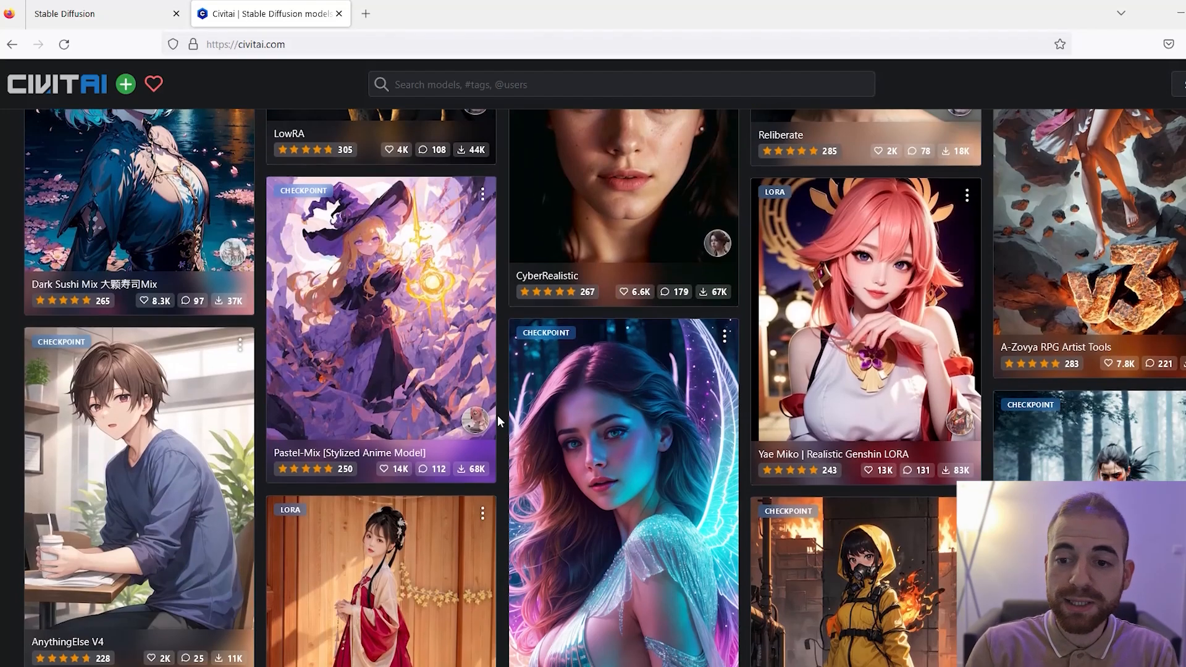
scroll(498, 415, "down", 4)
scroll(498, 415, "up", 8)
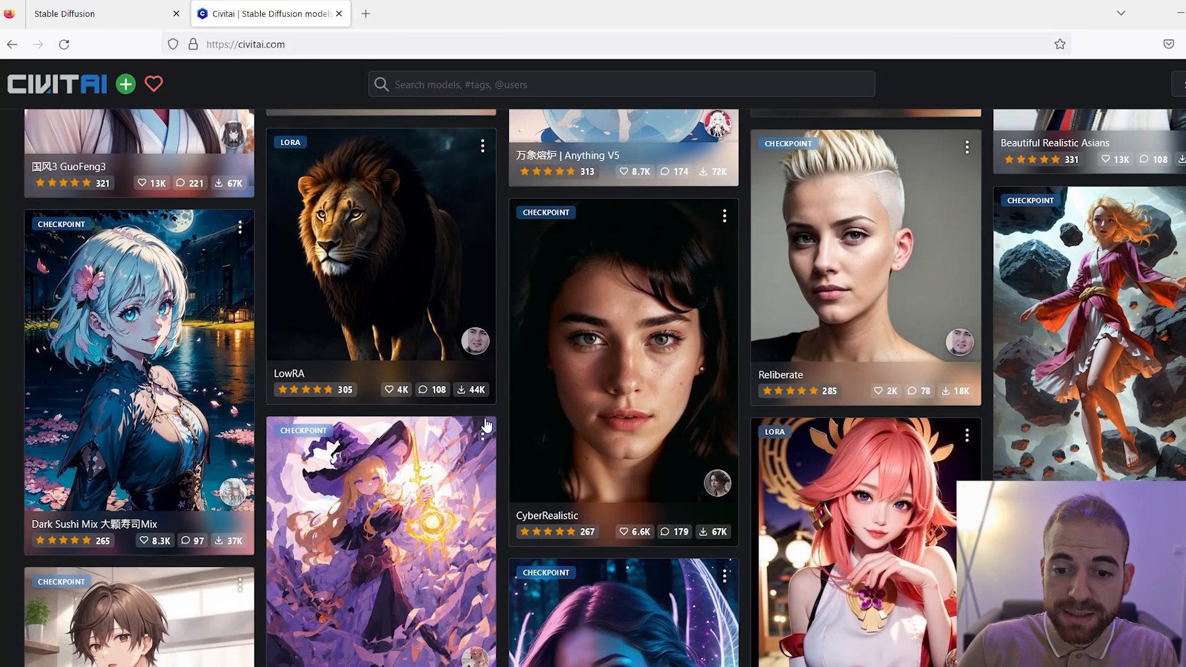
scroll(486, 425, "up", 4)
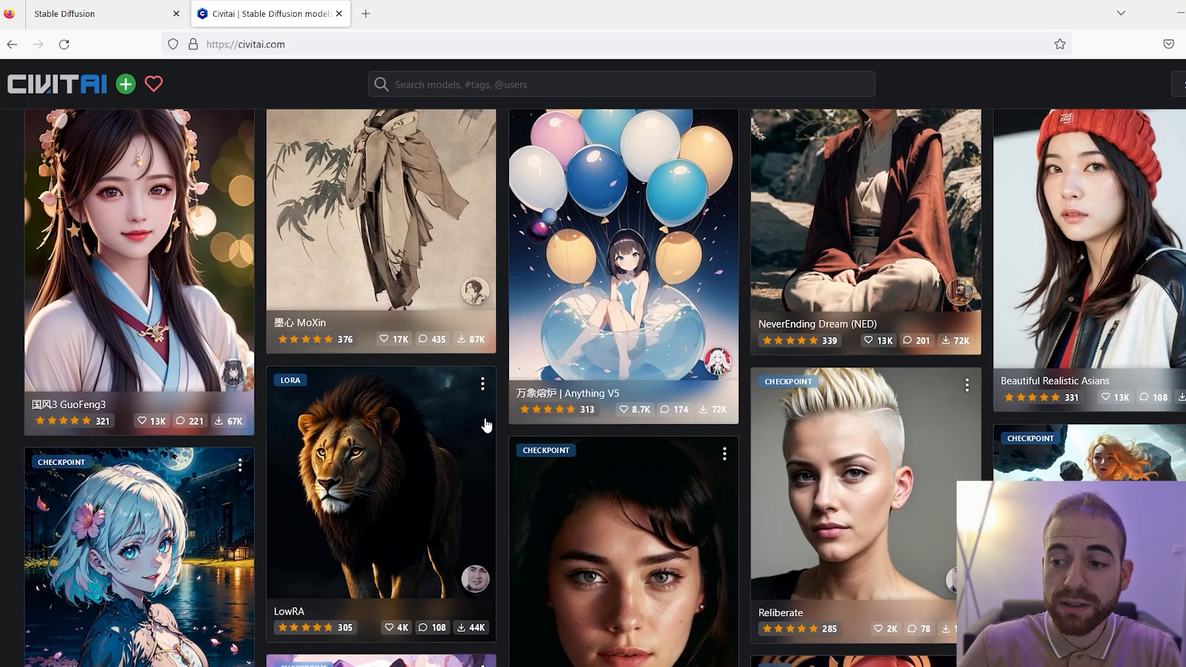
scroll(487, 425, "up", 15)
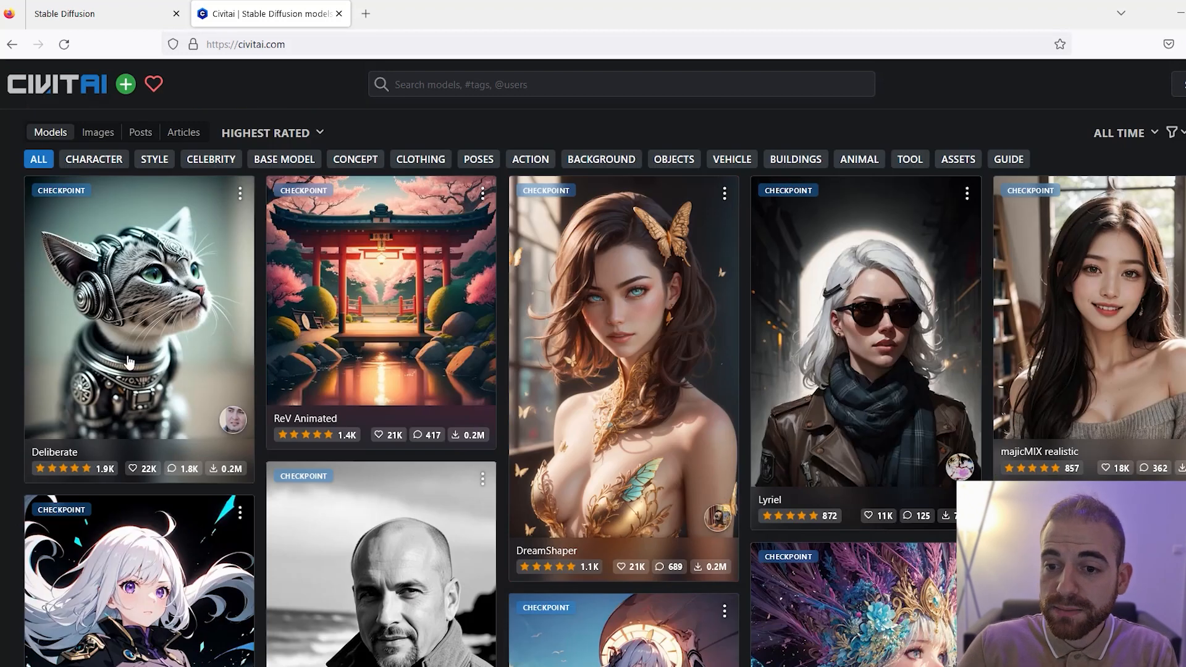
scroll(506, 348, "down", 4)
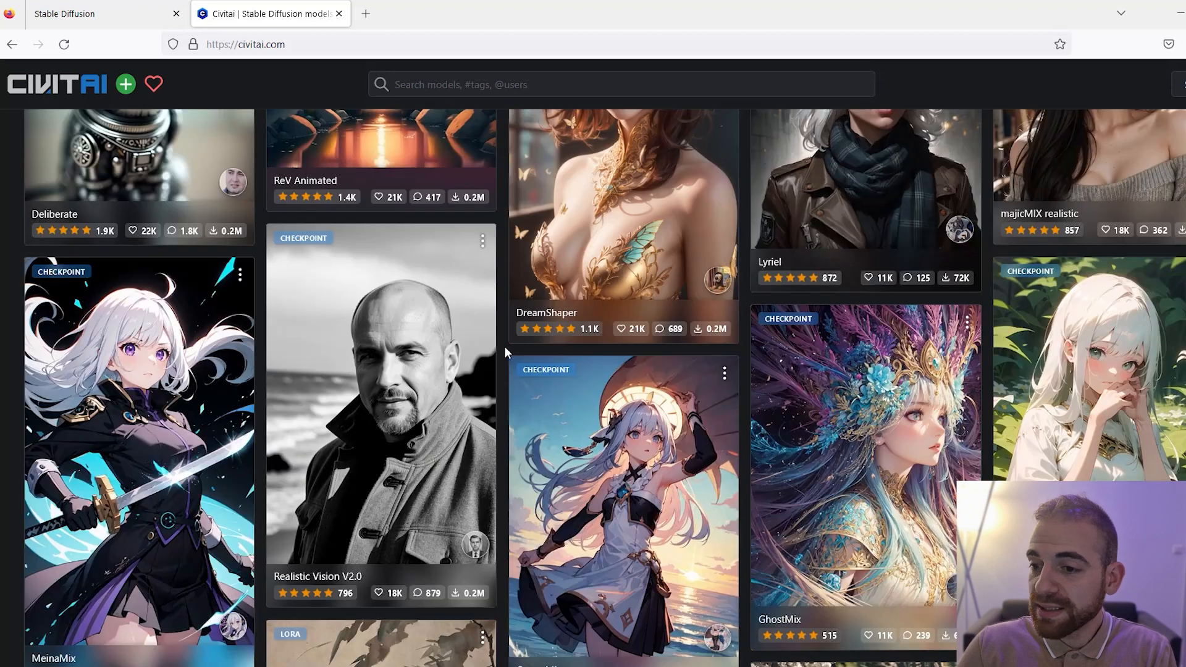
scroll(507, 349, "down", 3)
scroll(512, 344, "up", 3)
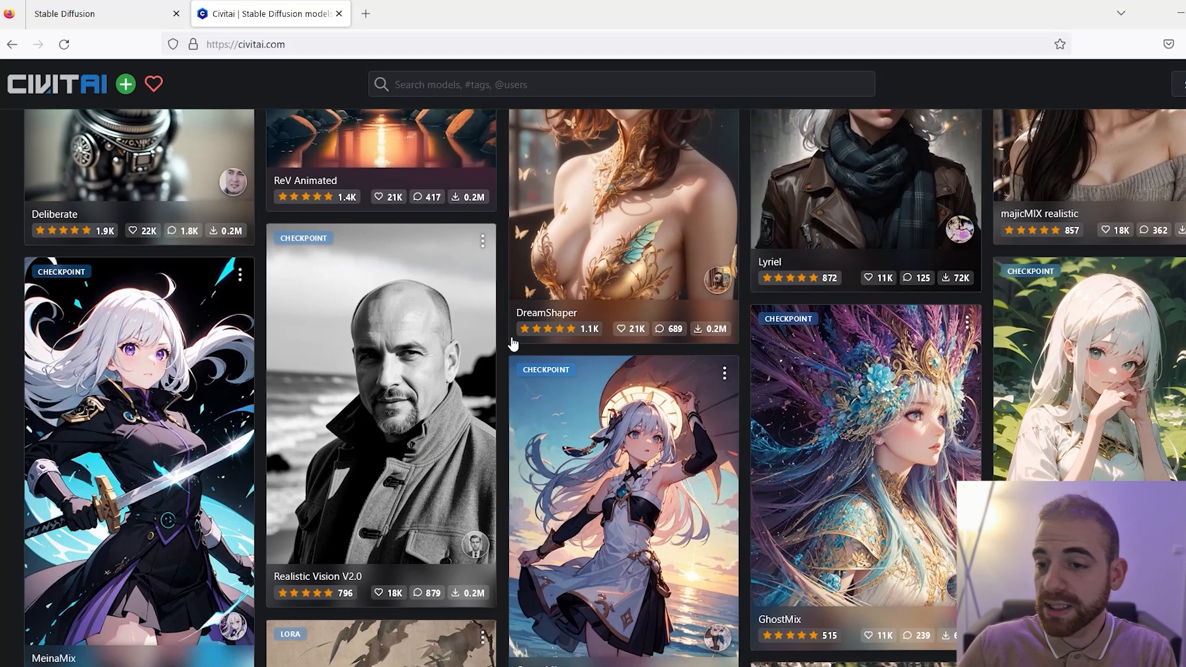
scroll(515, 337, "up", 4)
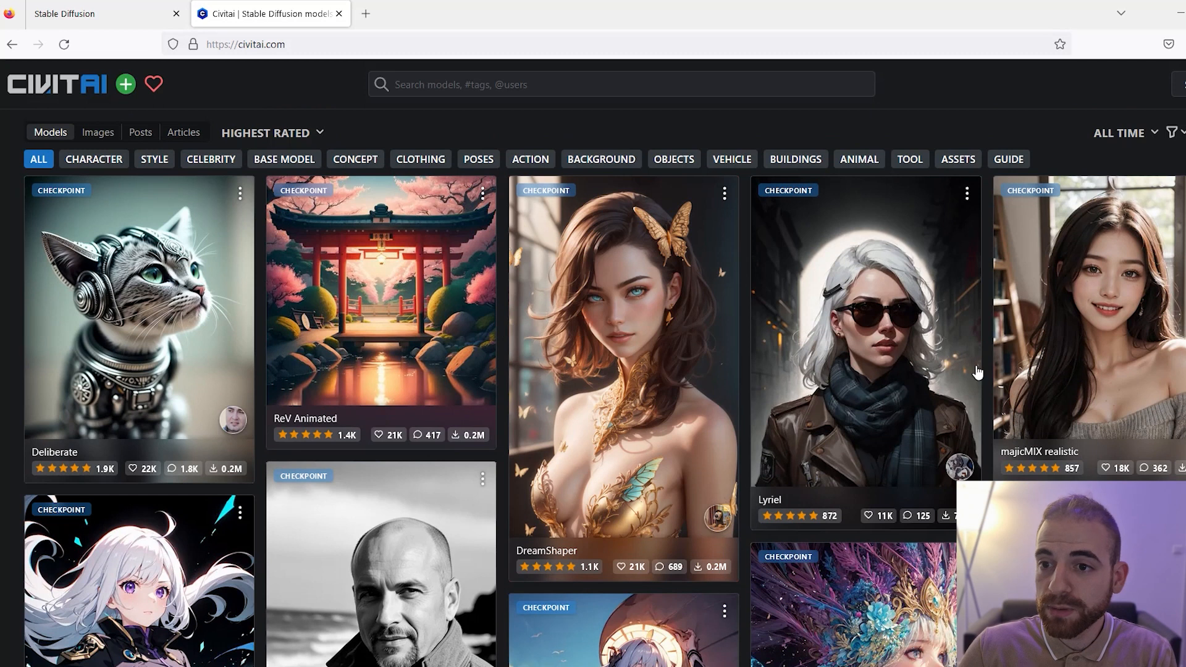
Open the Realistic Vision V2.0 model page separately and look through its sample images.
scroll(760, 363, "down", 6)
scroll(760, 363, "up", 4)
middle_click(381, 473)
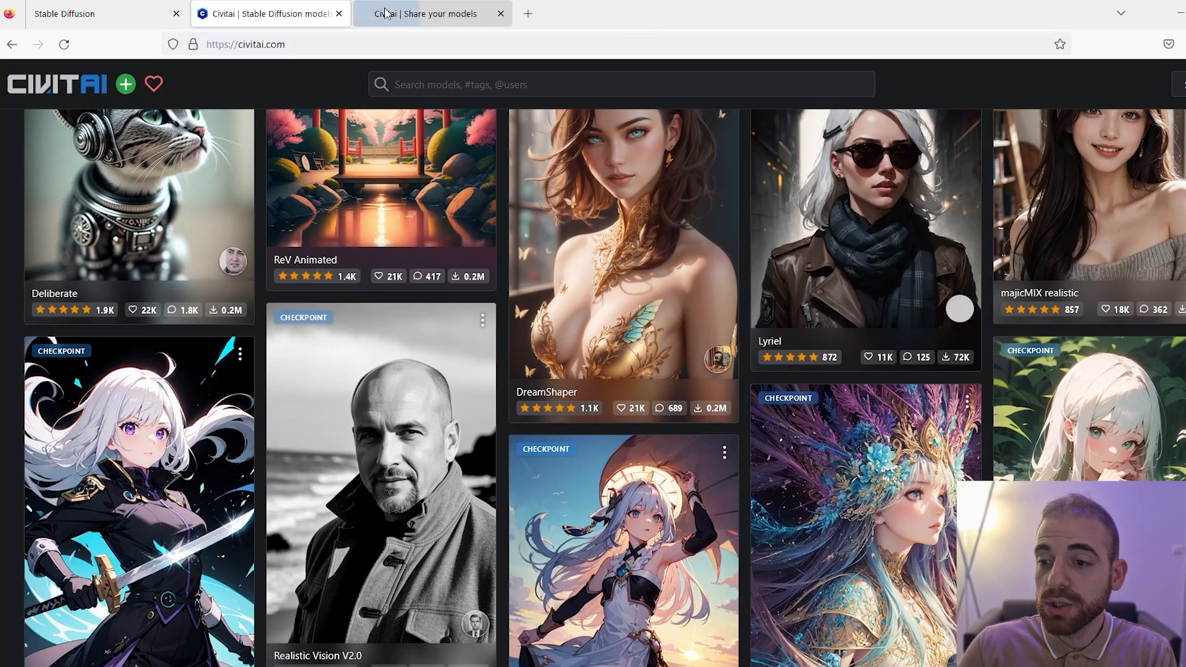
left_click(385, 9)
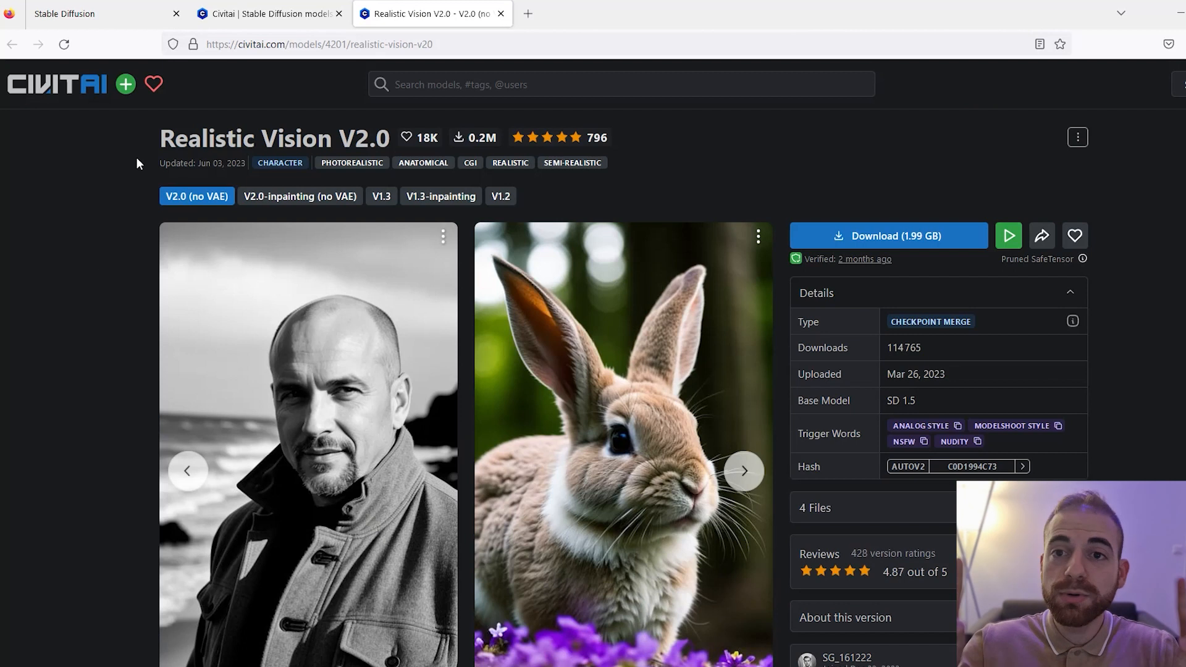
scroll(139, 177, "down", 1)
scroll(139, 179, "down", 1)
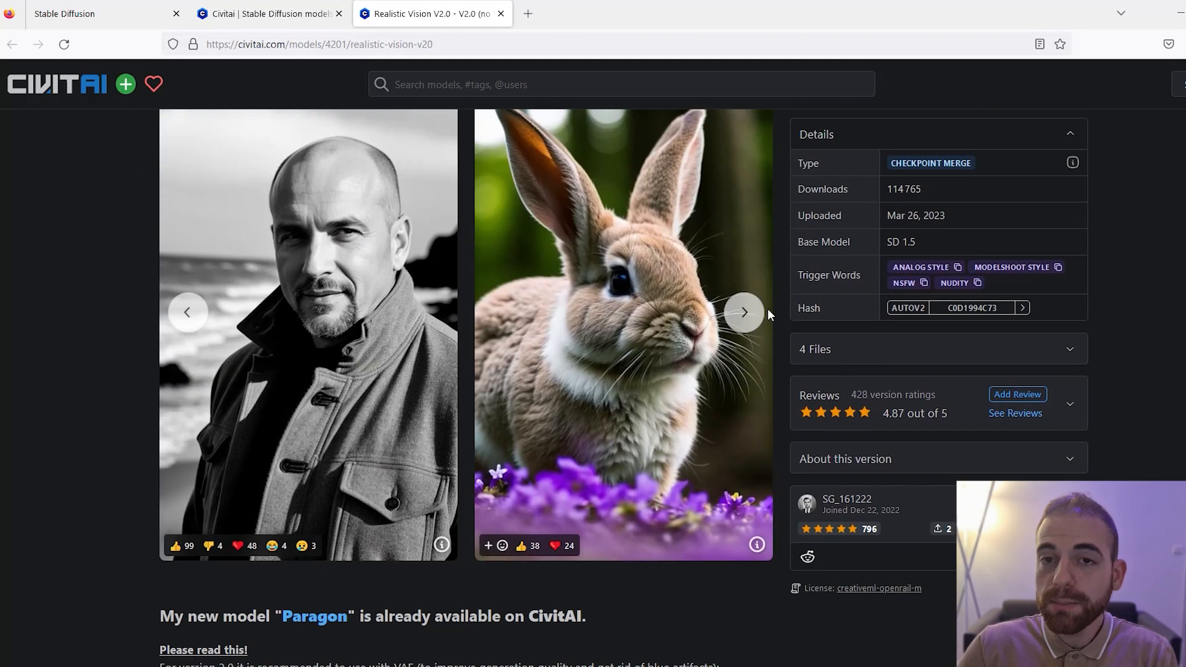
left_click(745, 312)
left_click(744, 312)
left_click(758, 310)
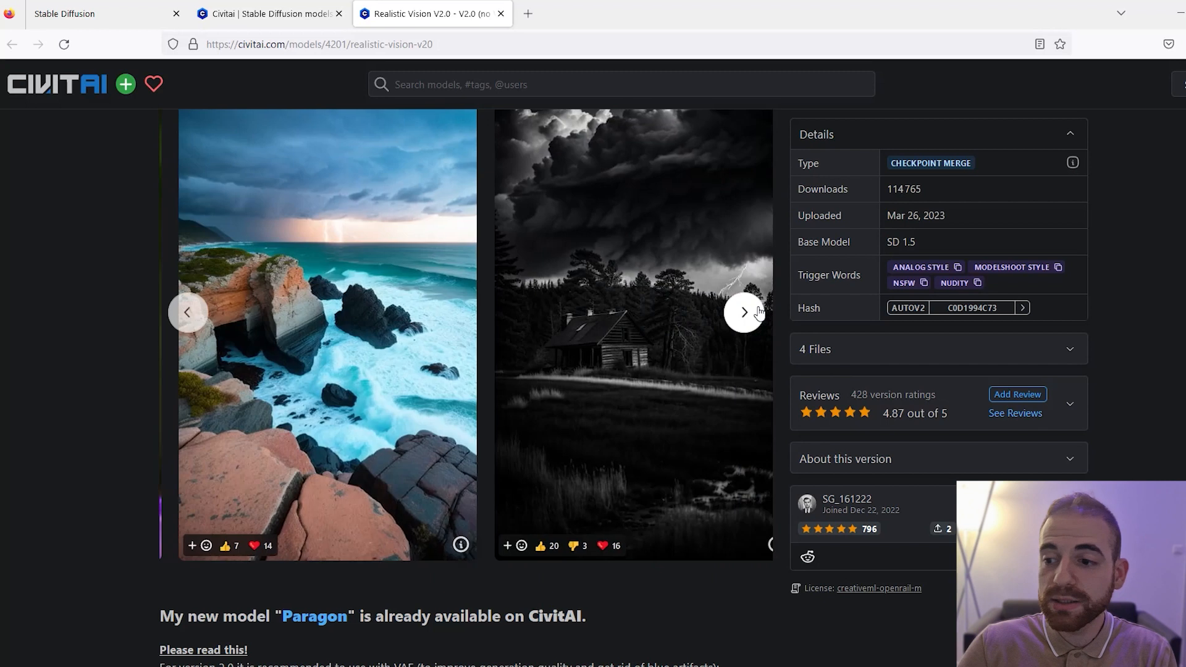
left_click(757, 310)
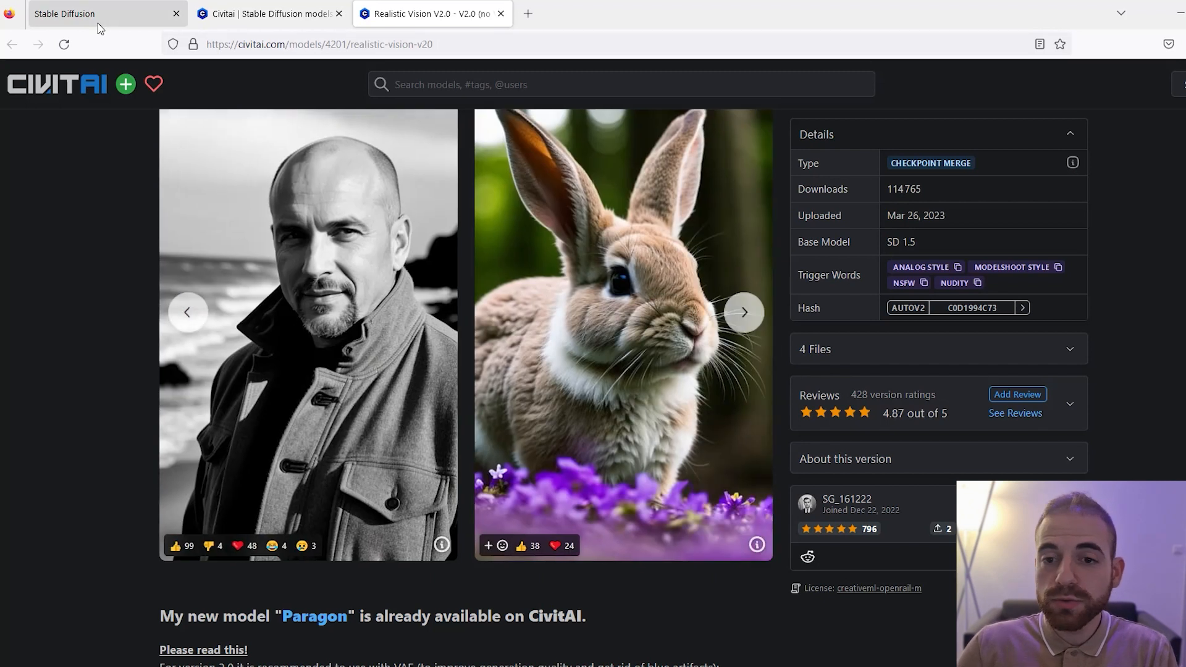
Switch to the Stable Diffusion web interface and close both Civitai pages.
left_click(70, 30)
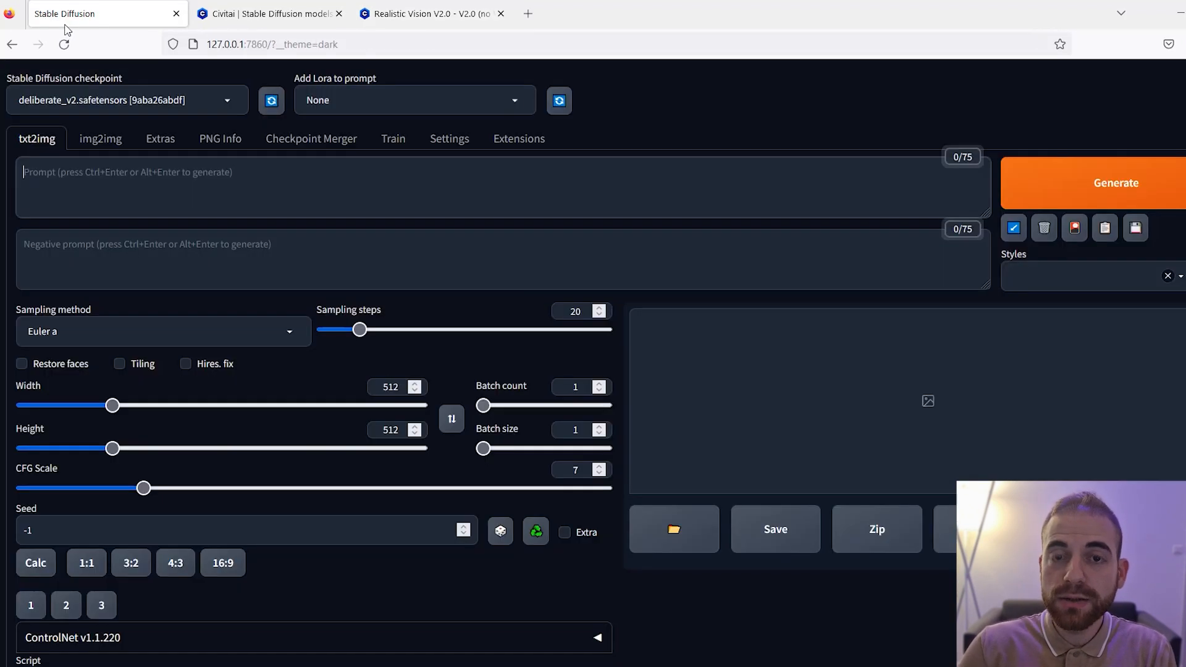
left_click(500, 13)
left_click(338, 13)
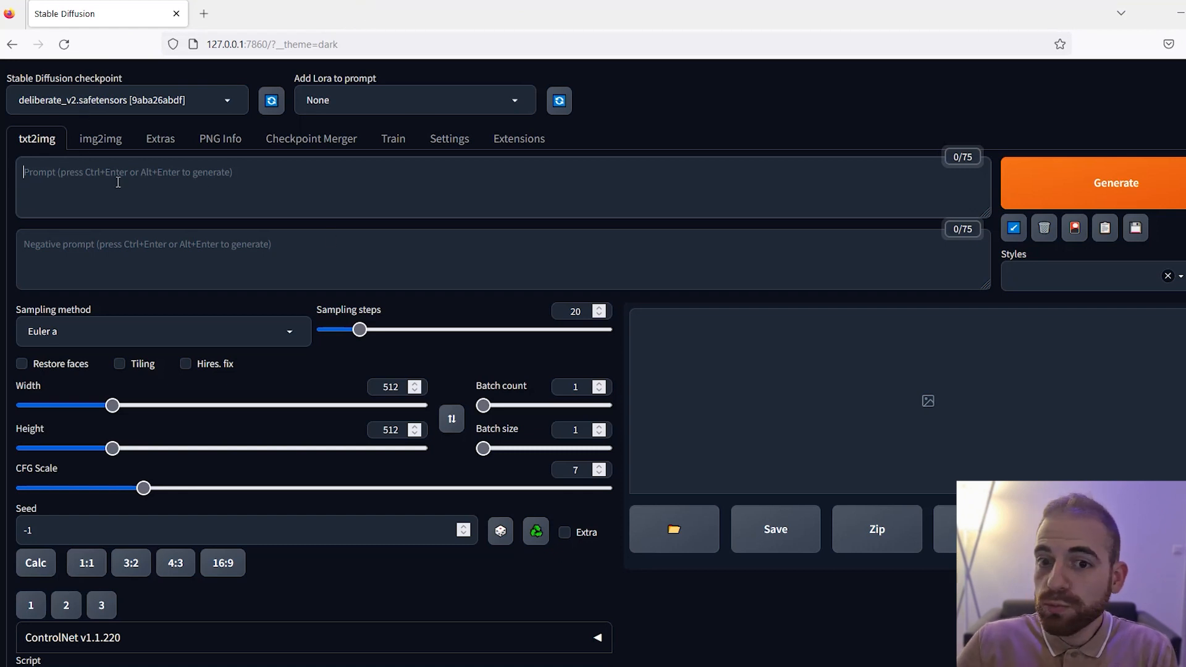
Examine the checkpoint selector, the text-to-image prompt area and the img2img page with its image upload area.
left_click(89, 110)
left_click(84, 124)
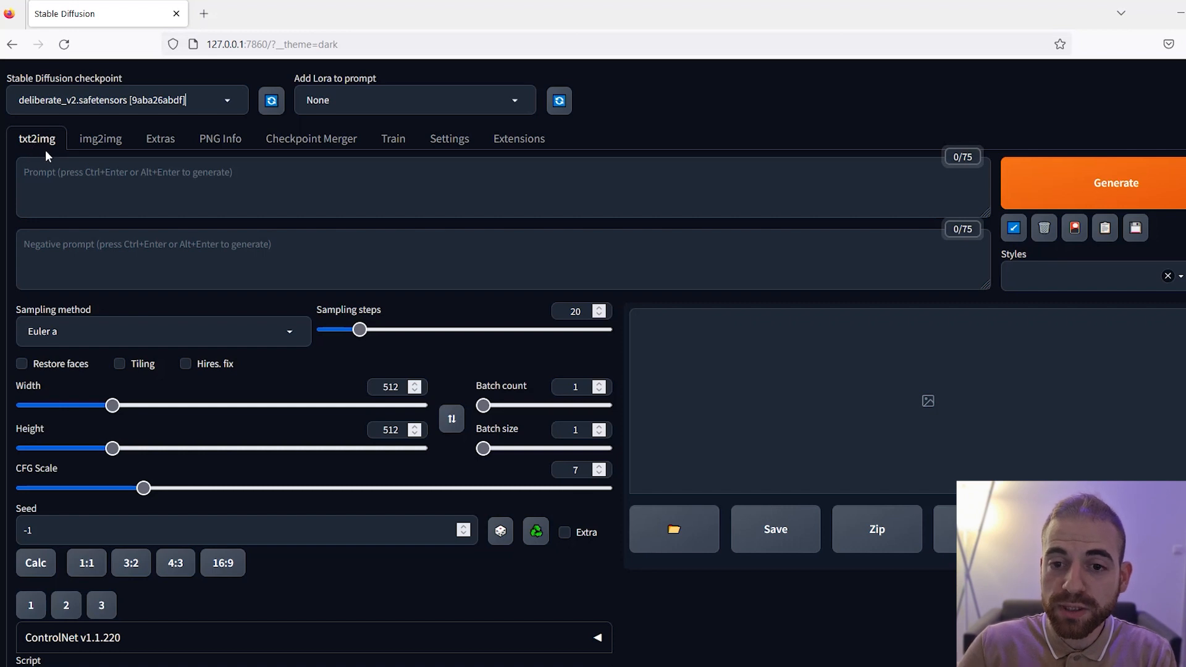
left_click(120, 173)
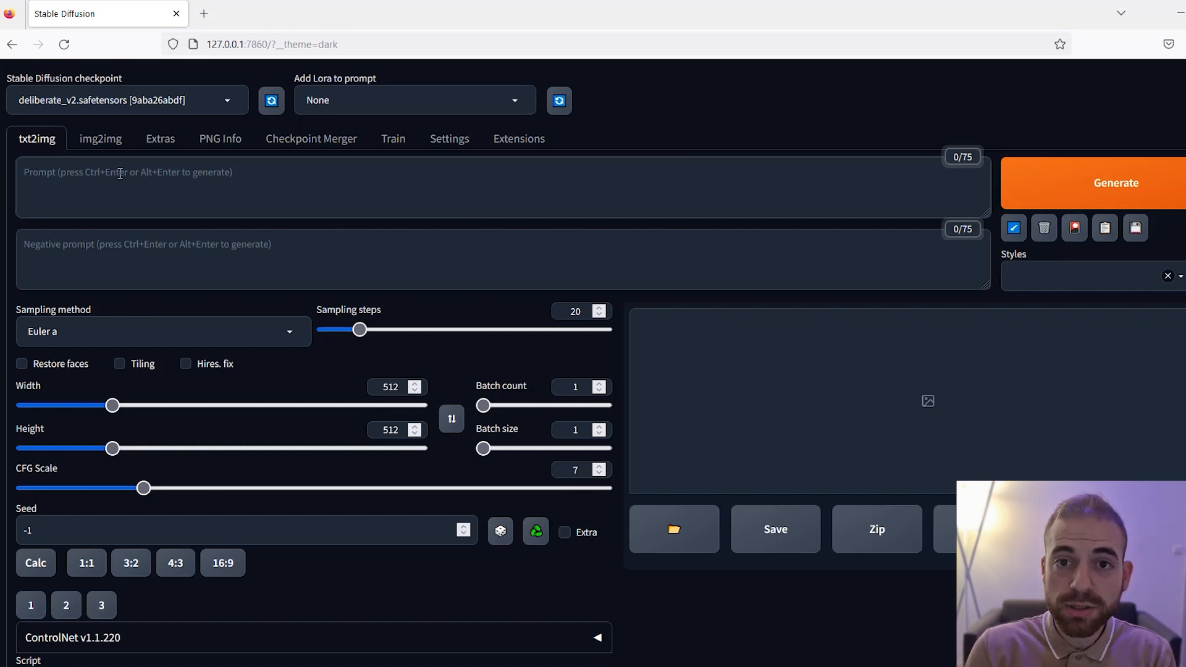
left_click(101, 147)
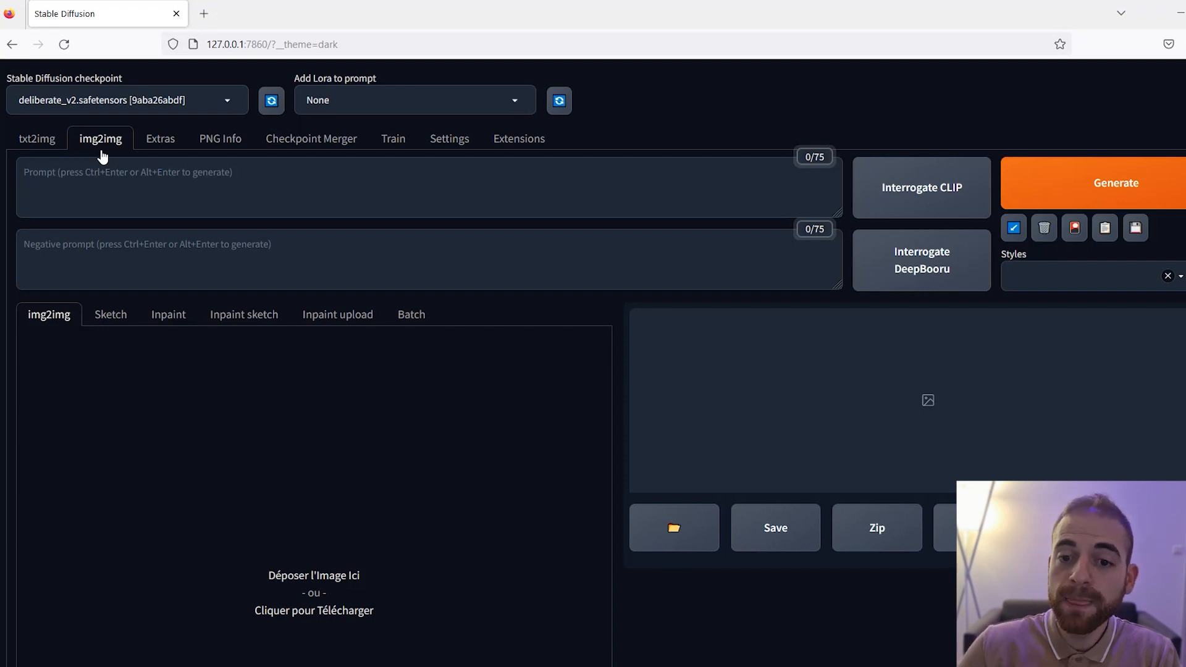
scroll(121, 291, "down", 1)
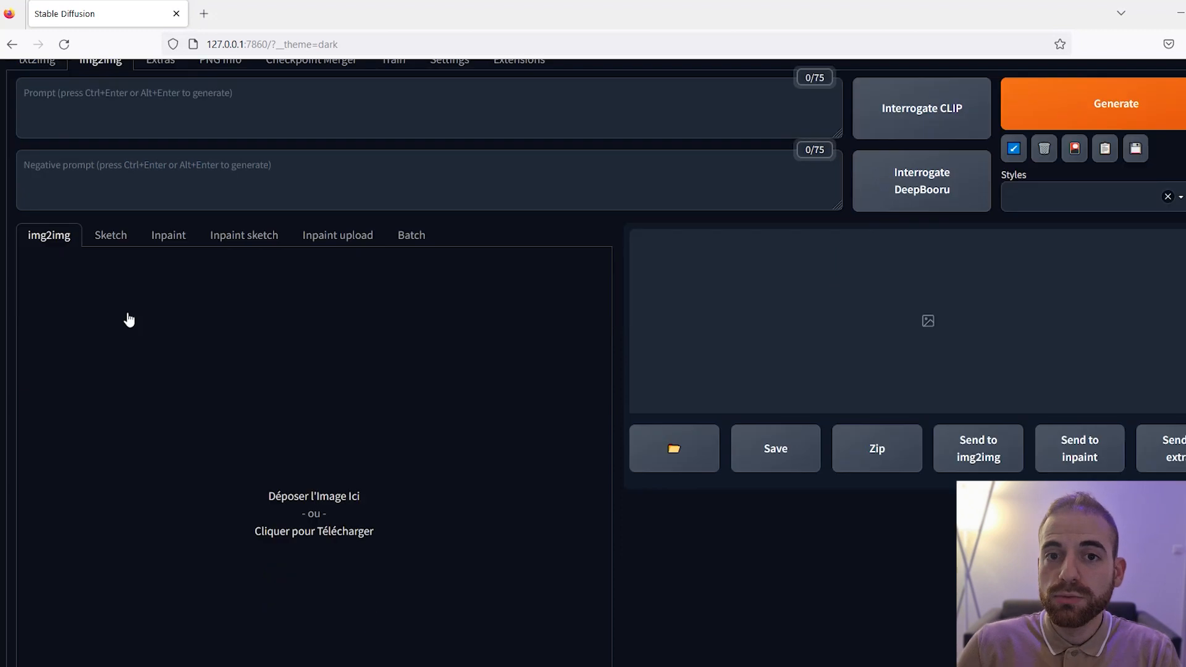
scroll(130, 318, "up", 1)
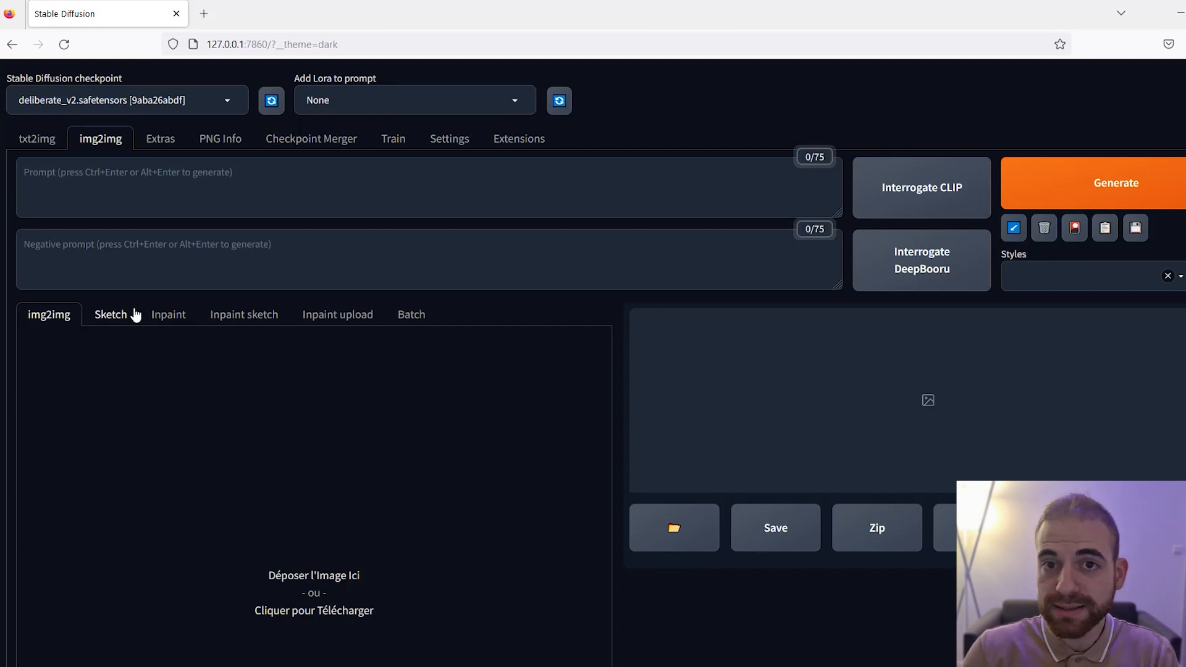
Look through the Extras, PNG Info, Checkpoint Merger, Train, Settings and Extensions sections.
left_click(161, 140)
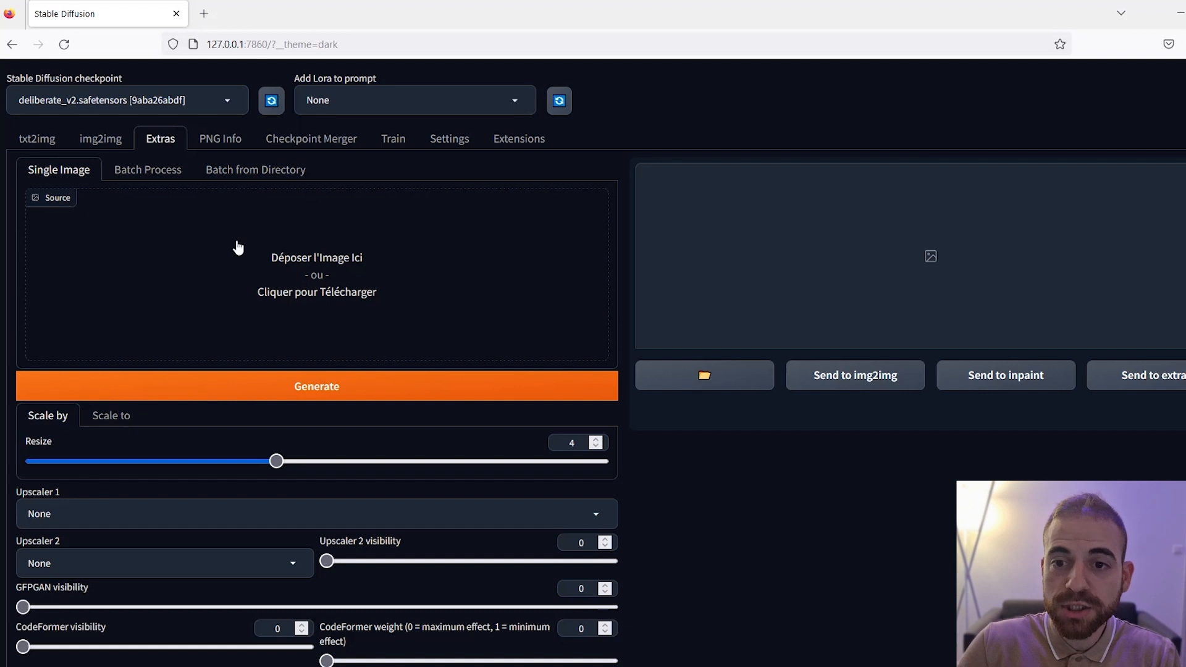
left_click(226, 141)
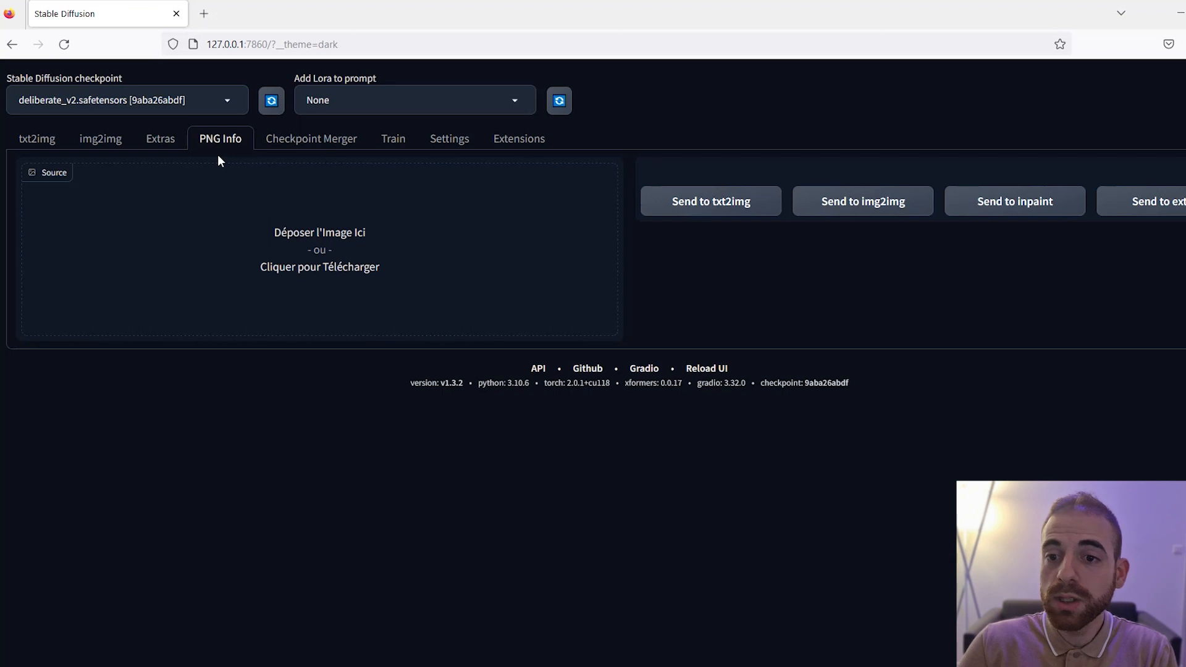
left_click(312, 143)
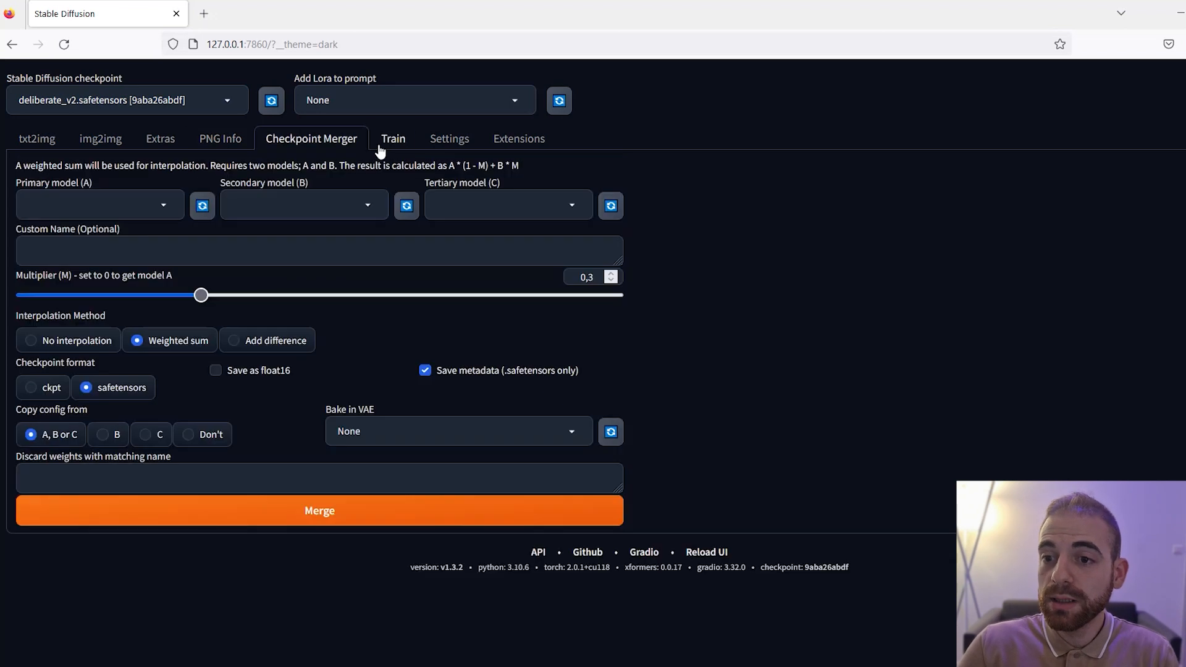
left_click(380, 148)
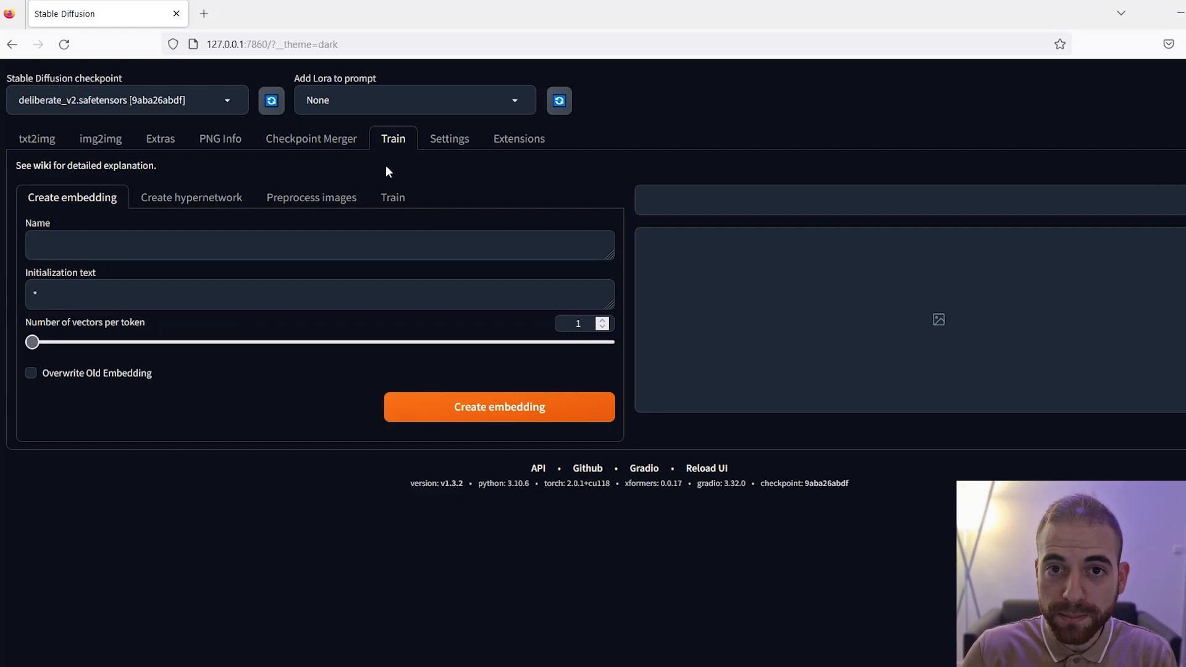
left_click(471, 147)
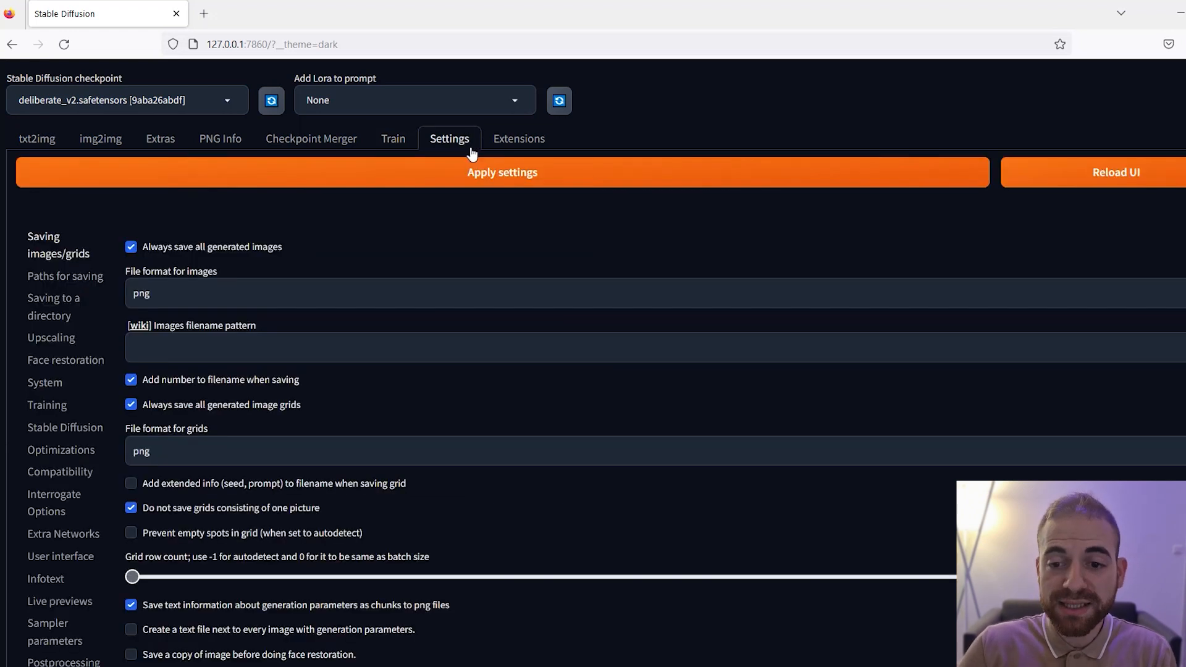
scroll(169, 419, "down", 6)
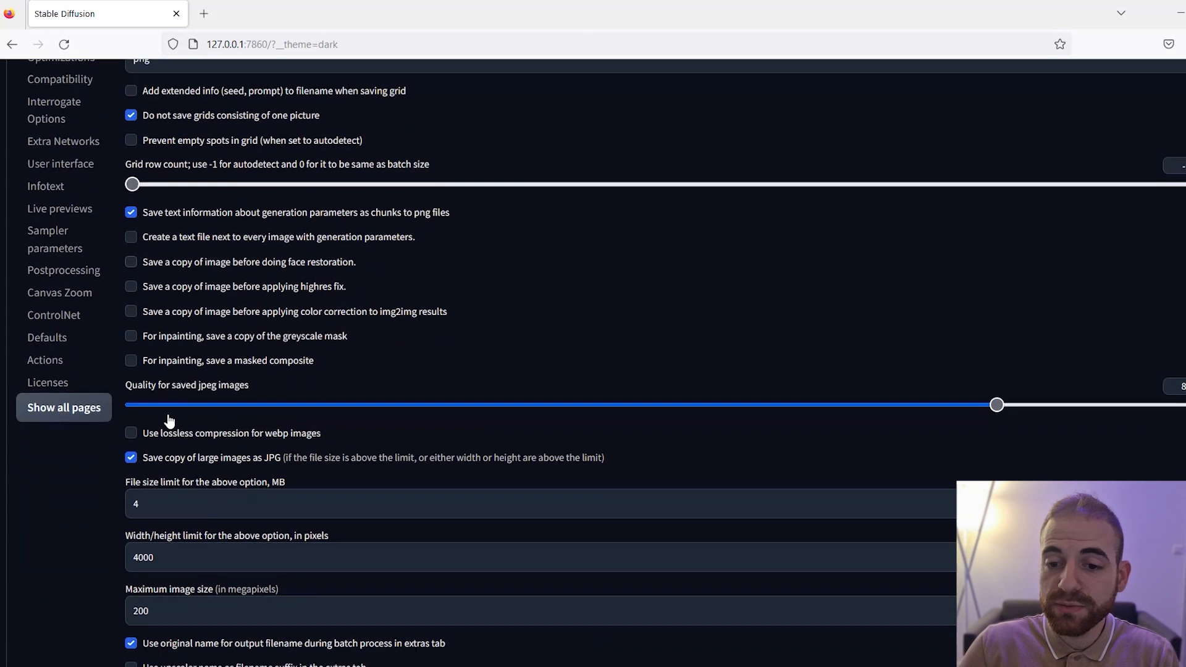
scroll(169, 416, "up", 6)
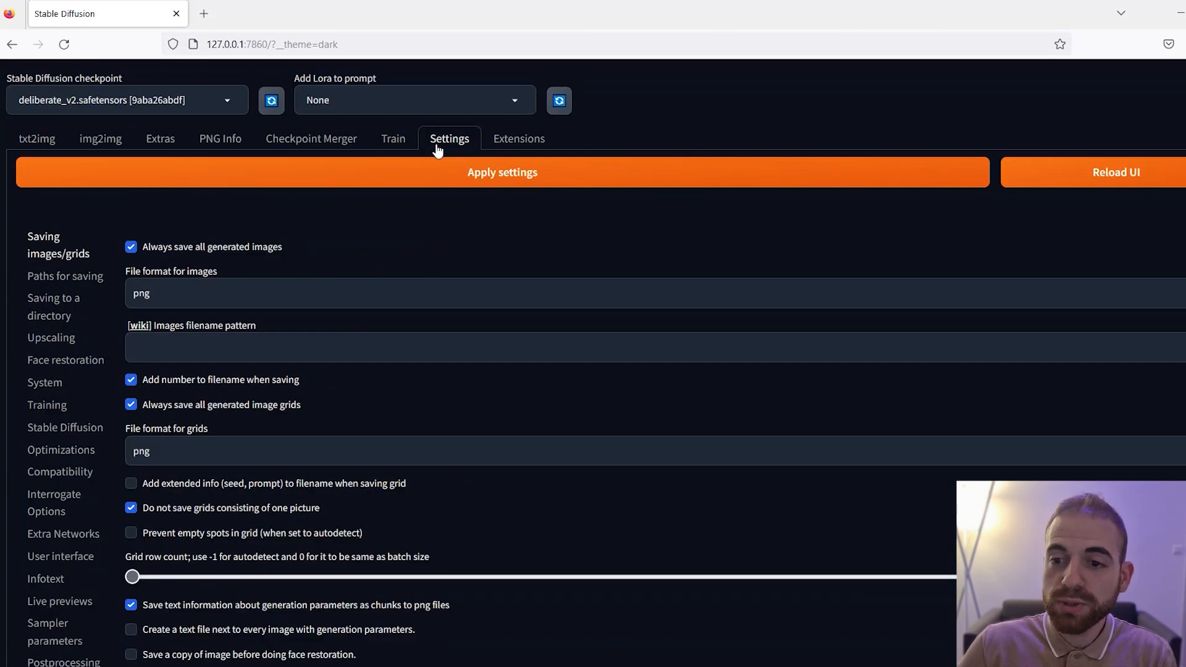
left_click(550, 141)
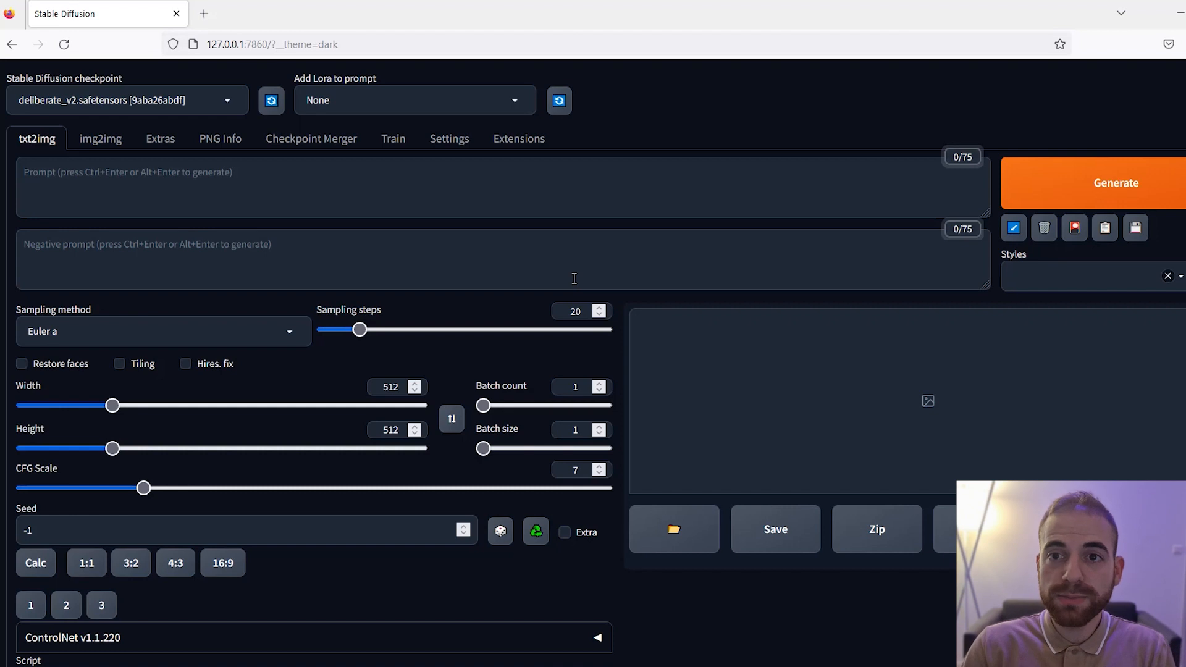
Enter "A happy dog" as the positive prompt for txt2img.
left_click(46, 179)
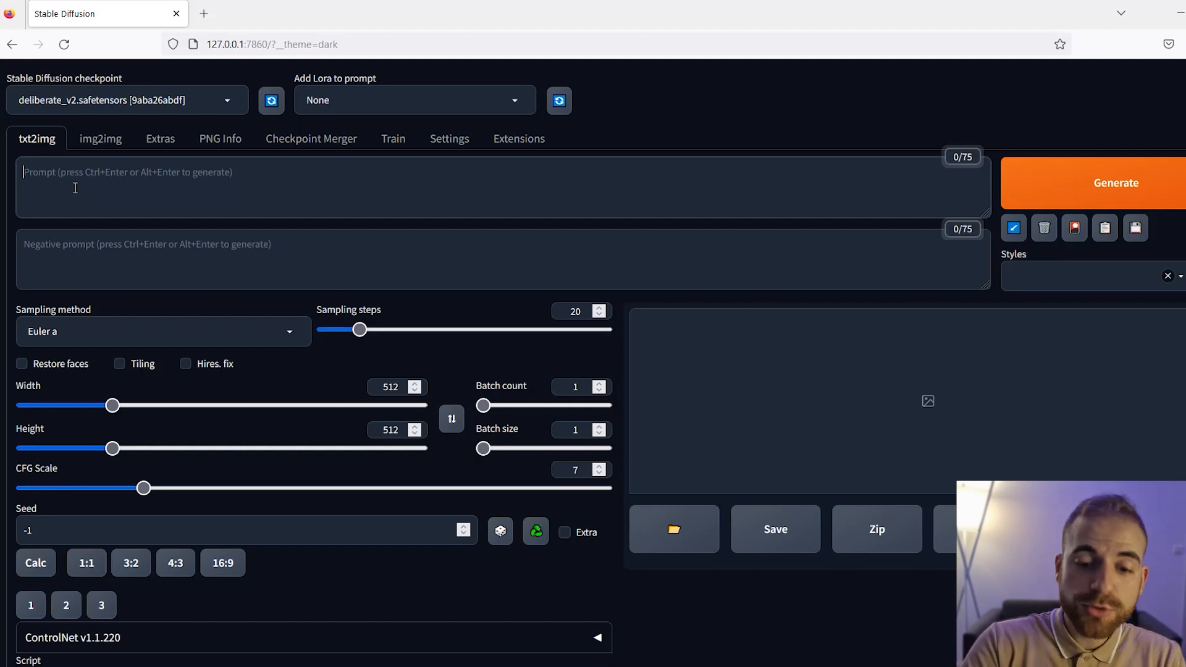
type("A dog")
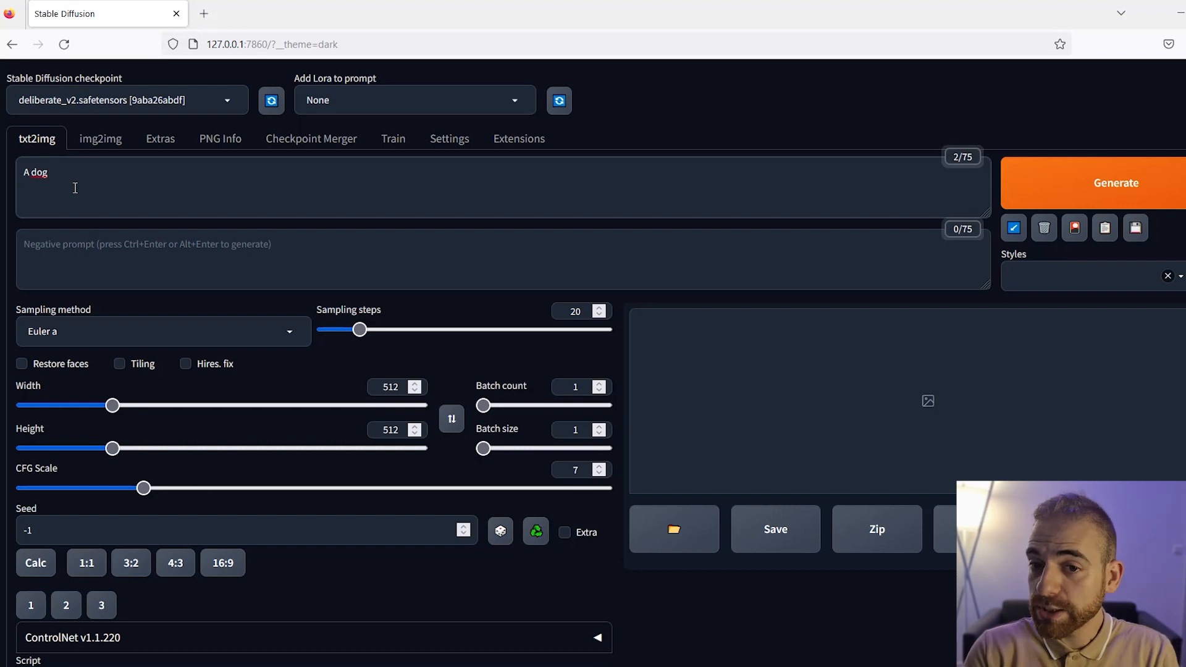
key("BackSpace")
key("BackSpace")
key("BackSpace")
key("BackSpace")
type("Happy dog")
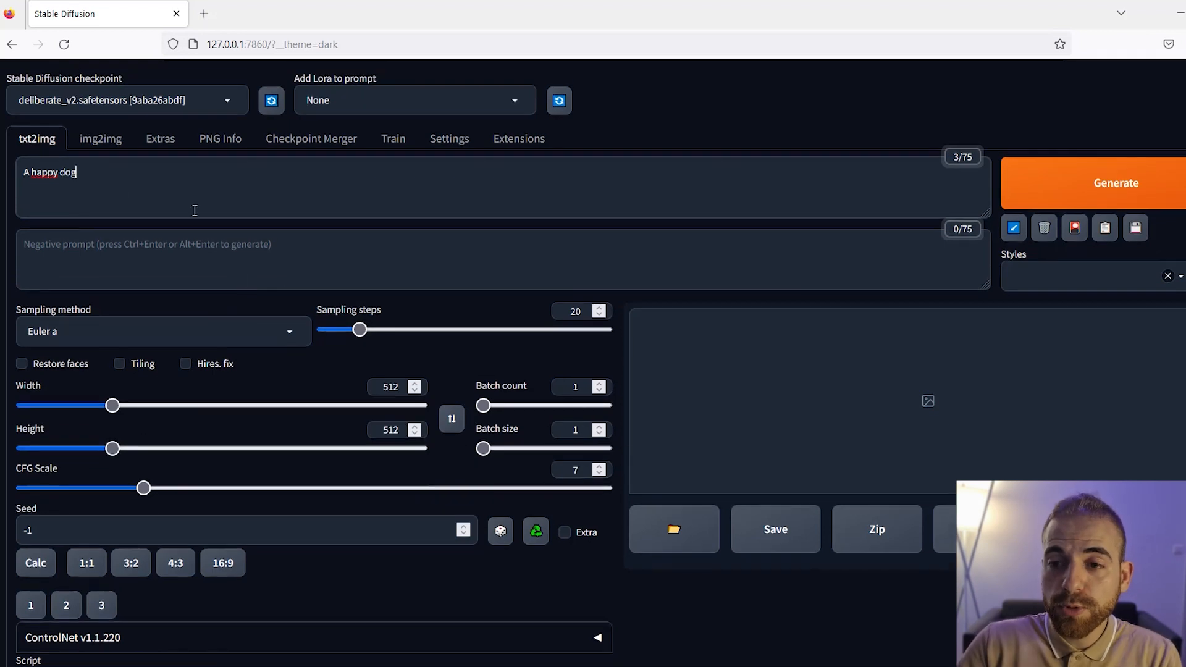
Examine the sampling method, sampling steps and image width settings for txt2img.
scroll(143, 346, "down", 1)
scroll(87, 318, "up", 1)
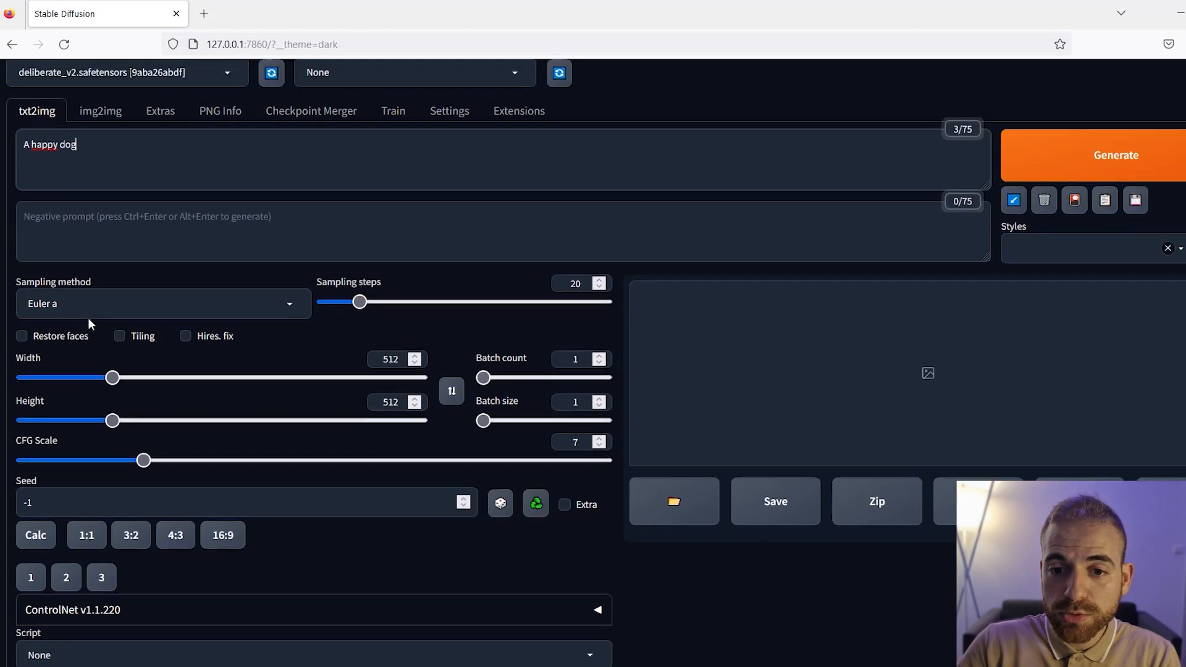
left_click(72, 327)
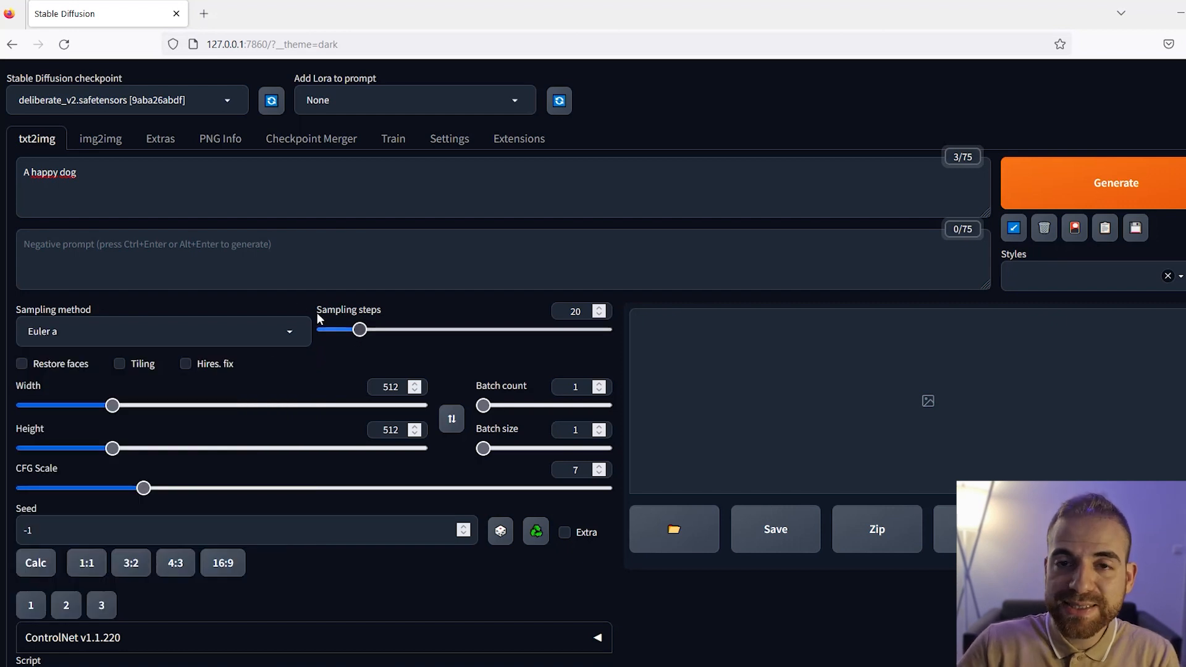
mouse_move(317, 313)
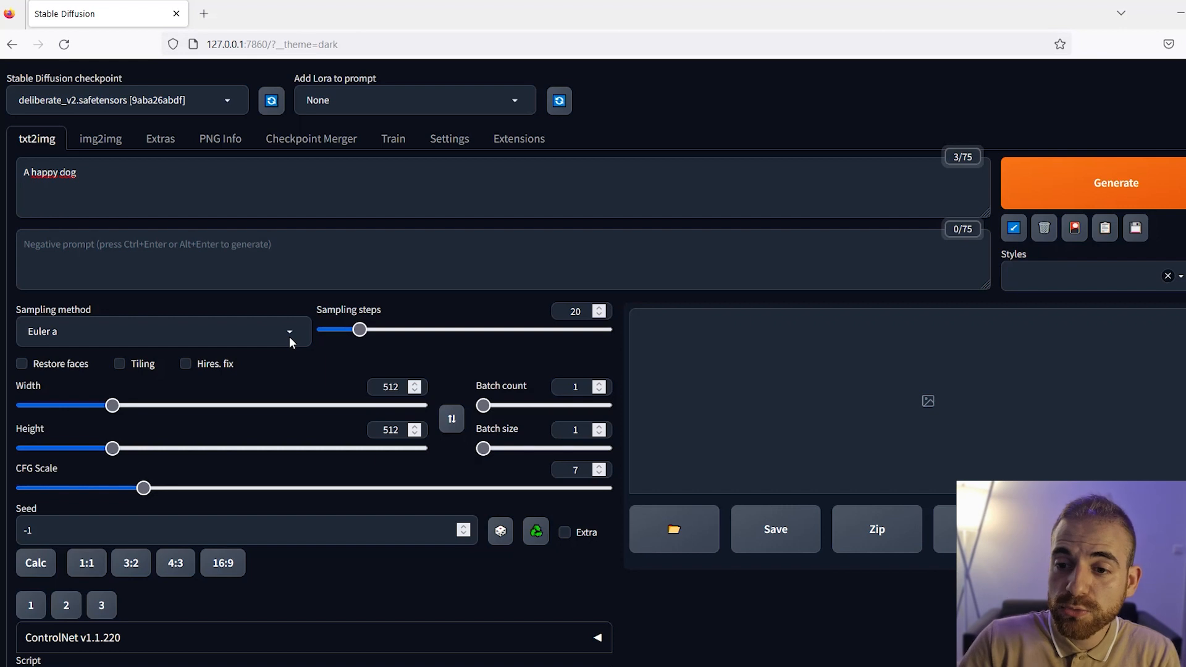
double_click(574, 311)
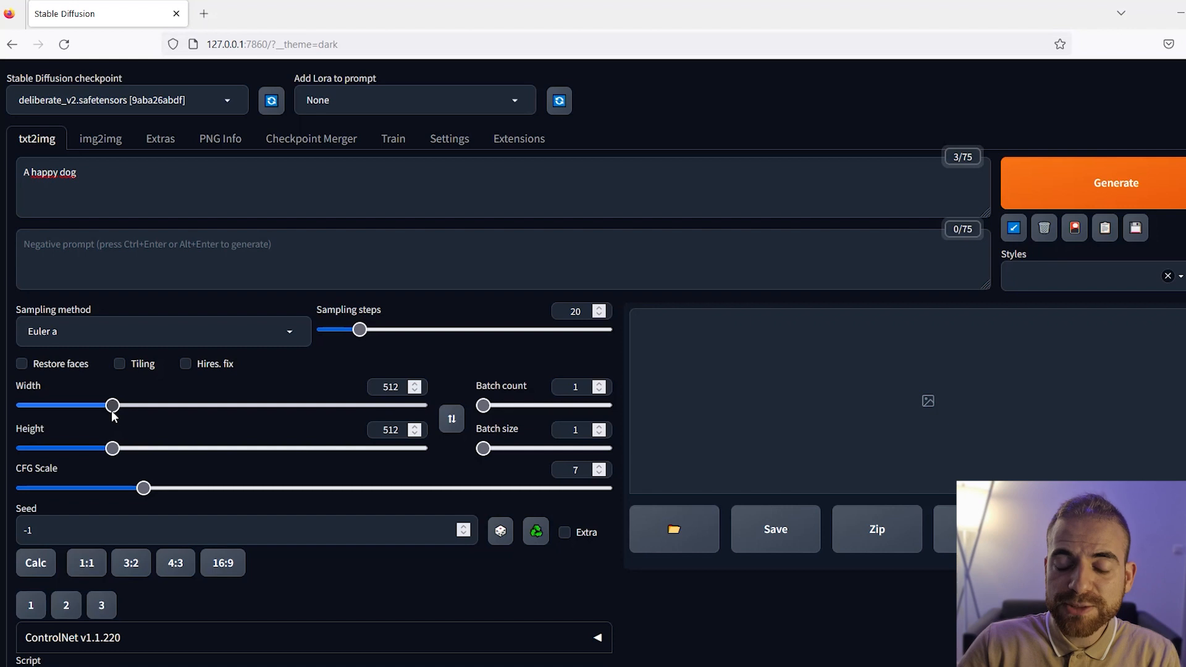
left_click_drag(111, 411, 112, 411)
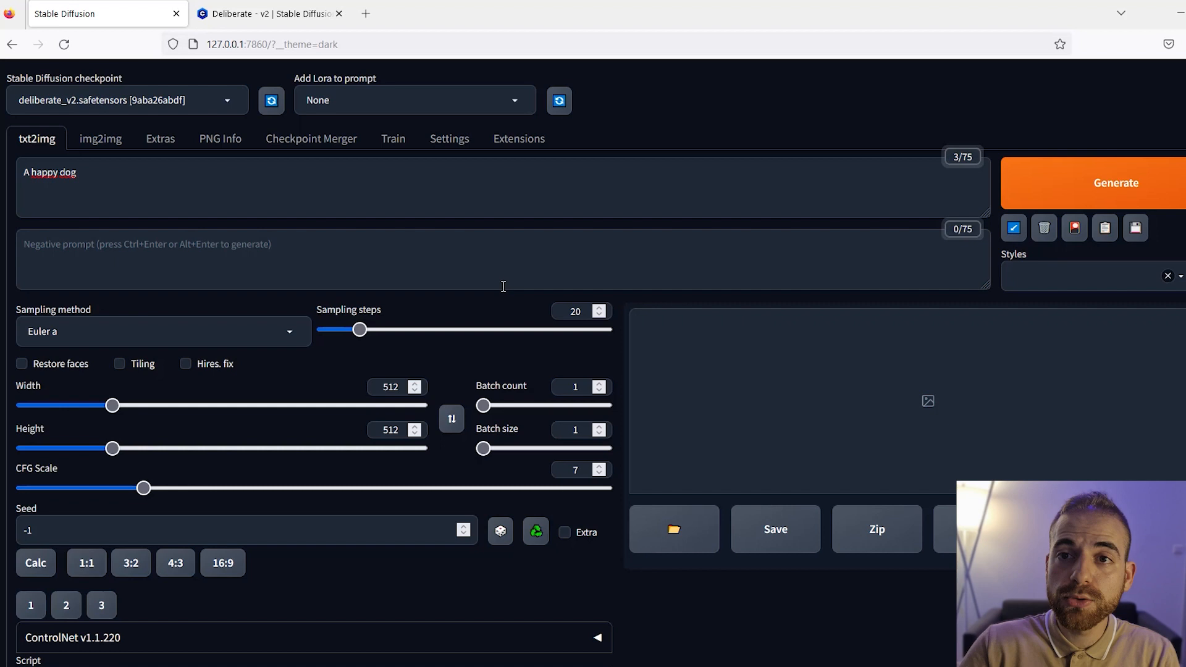
Examine the Deliberate model's description and community image gallery on Civitai, then return to the Stable Diffusion web interface.
left_click(266, 13)
scroll(555, 405, "down", 15)
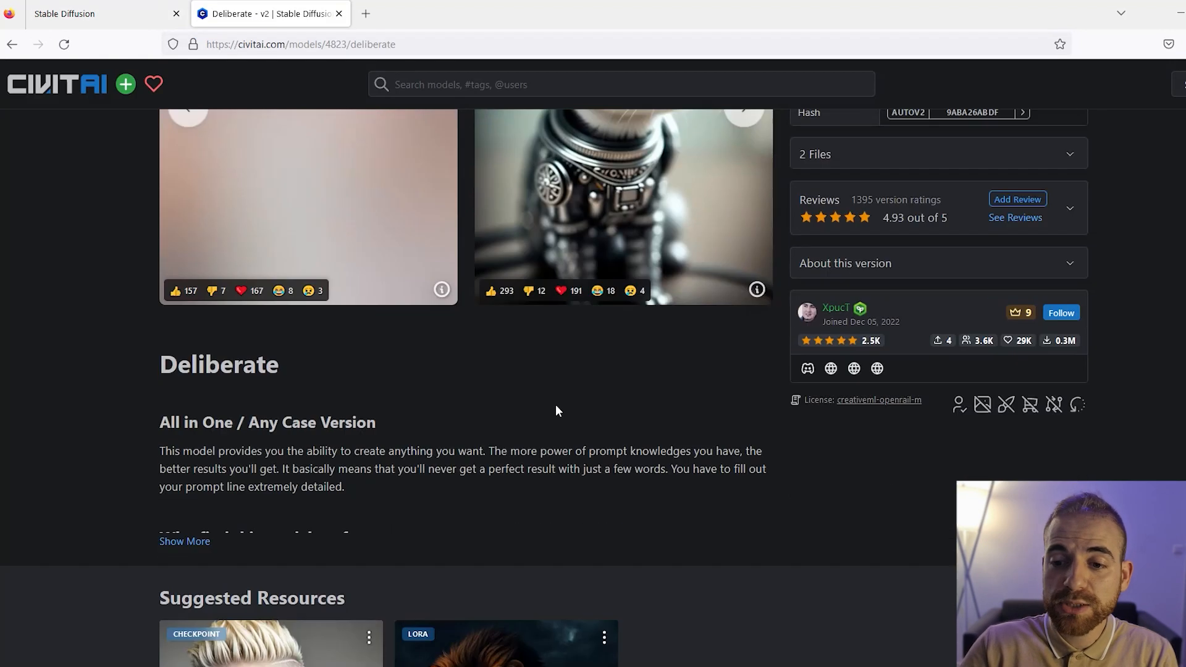
scroll(555, 410, "down", 14)
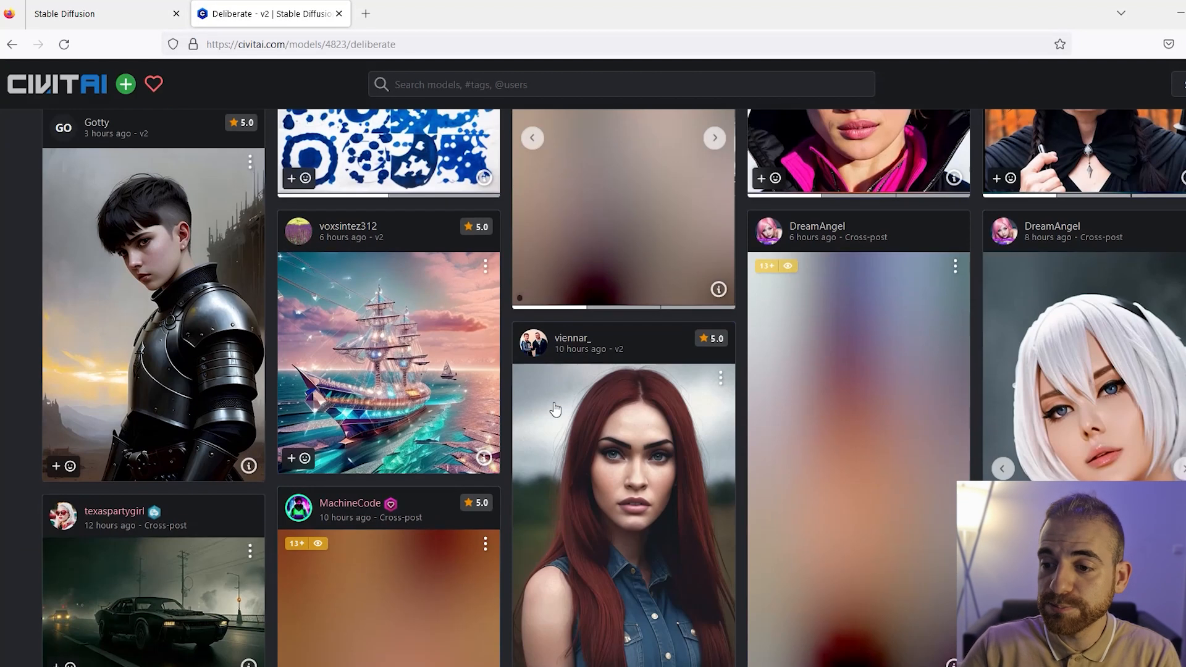
scroll(554, 409, "down", 15)
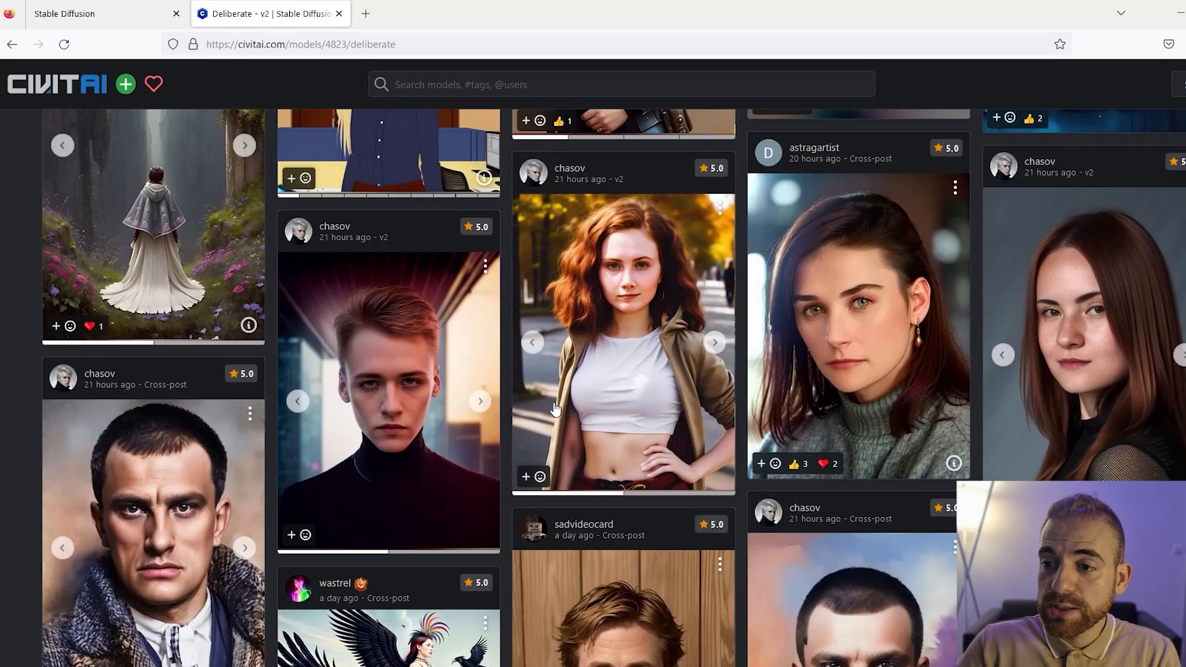
scroll(554, 407, "down", 15)
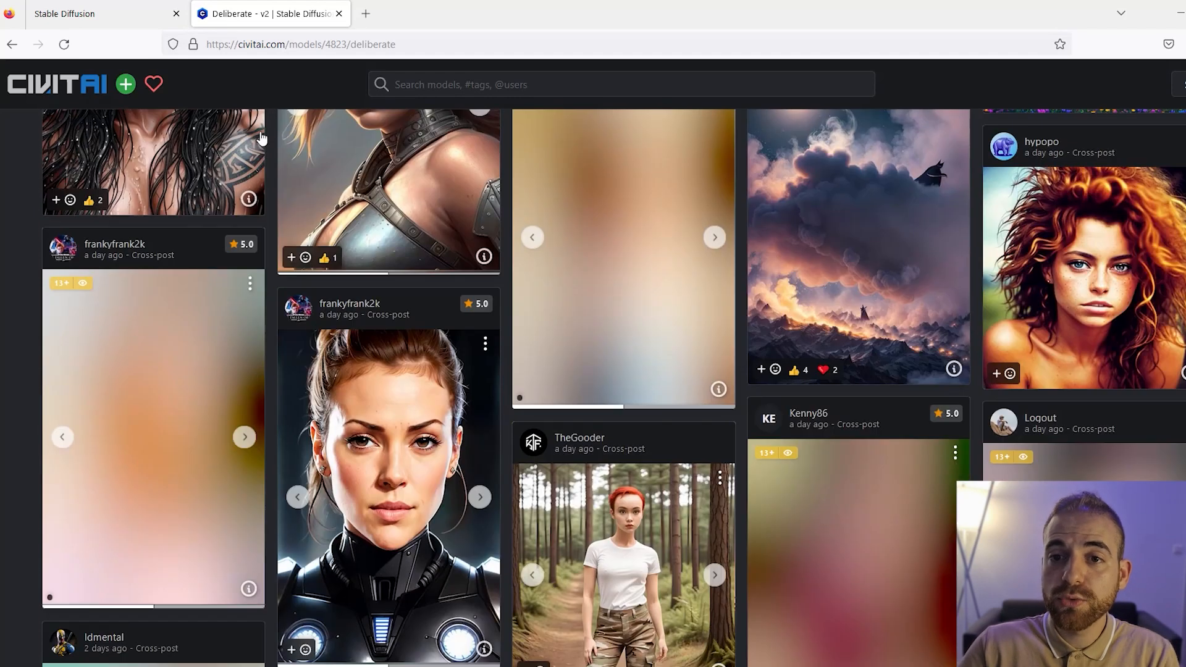
left_click(108, 13)
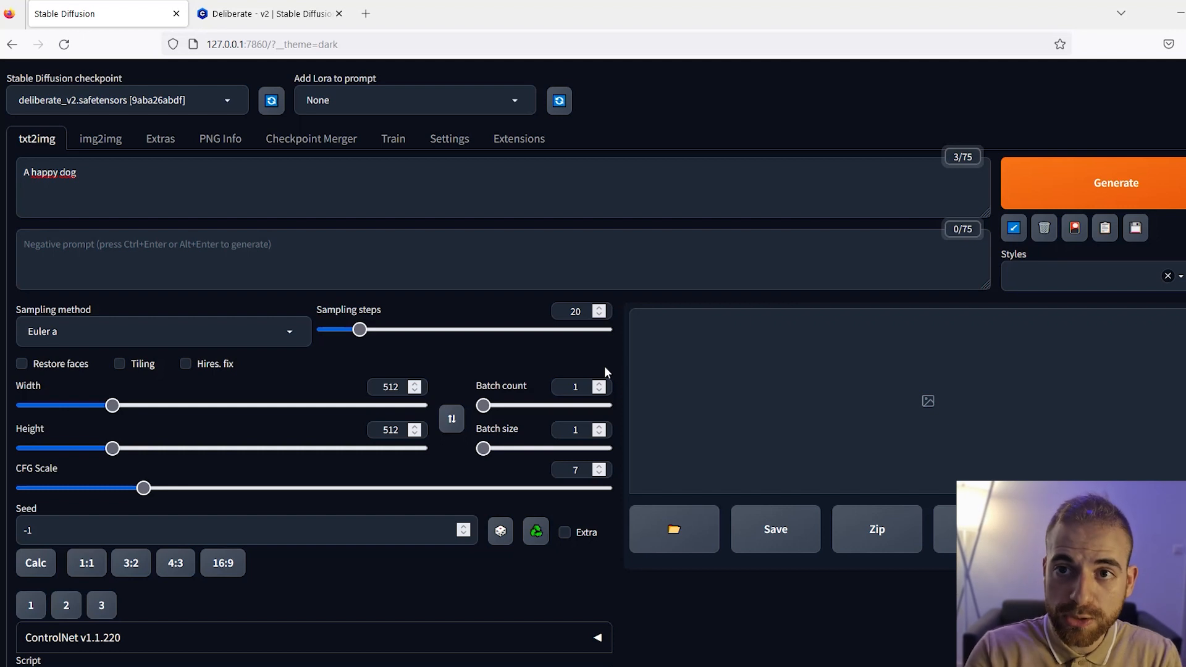
Check the img2img page, then look through more community images in the Deliberate gallery on Civitai.
left_click(87, 141)
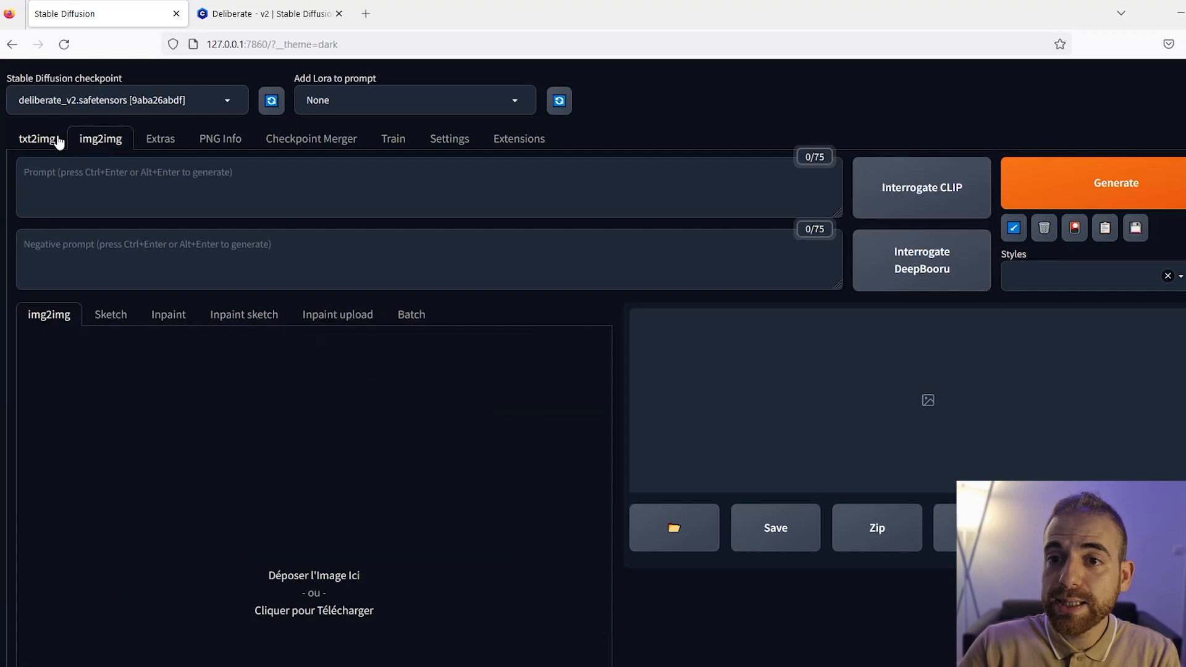
left_click(55, 141)
left_click(272, 14)
scroll(649, 420, "down", 15)
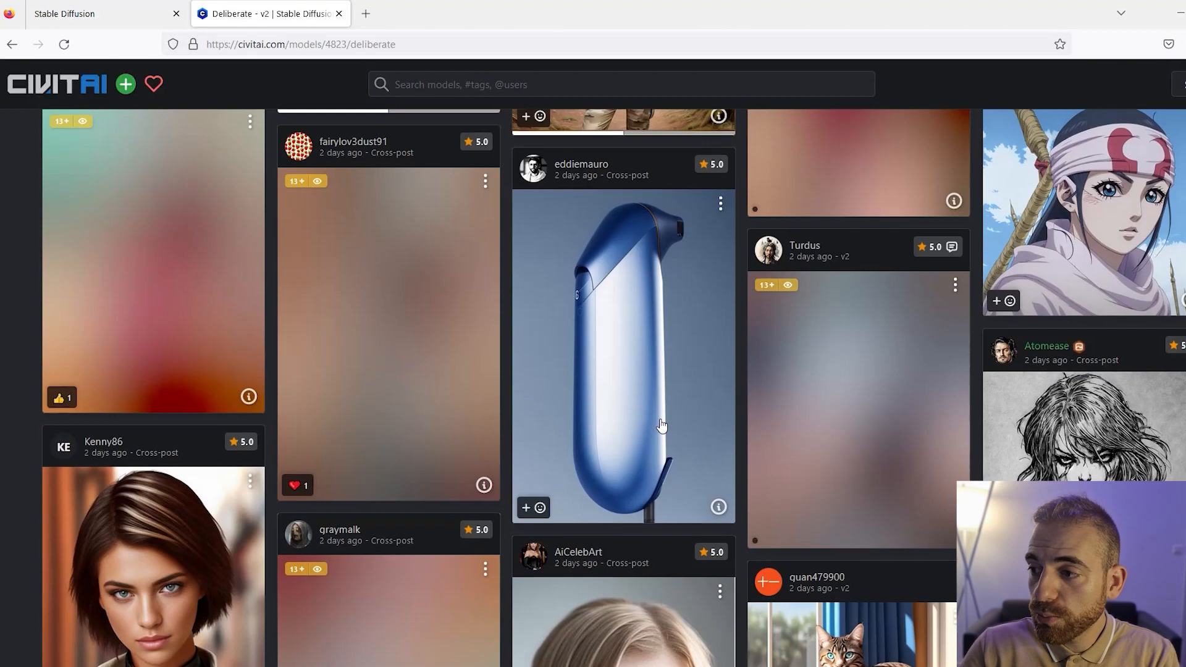
scroll(661, 426, "down", 15)
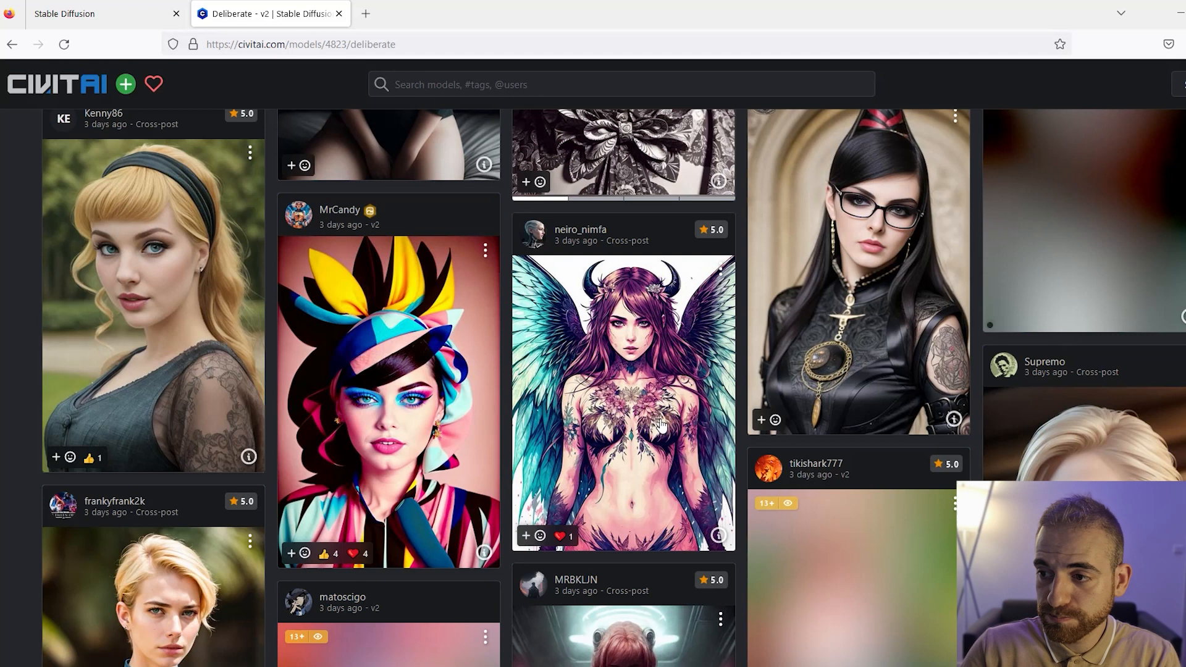
scroll(661, 426, "down", 4)
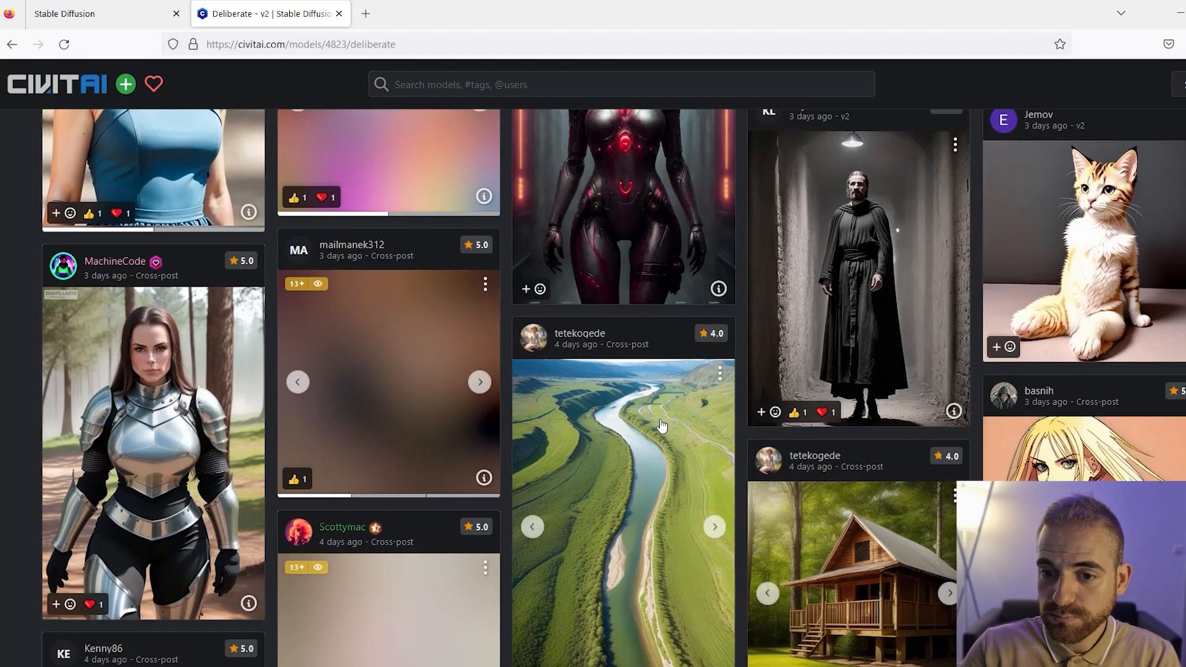
scroll(661, 426, "down", 12)
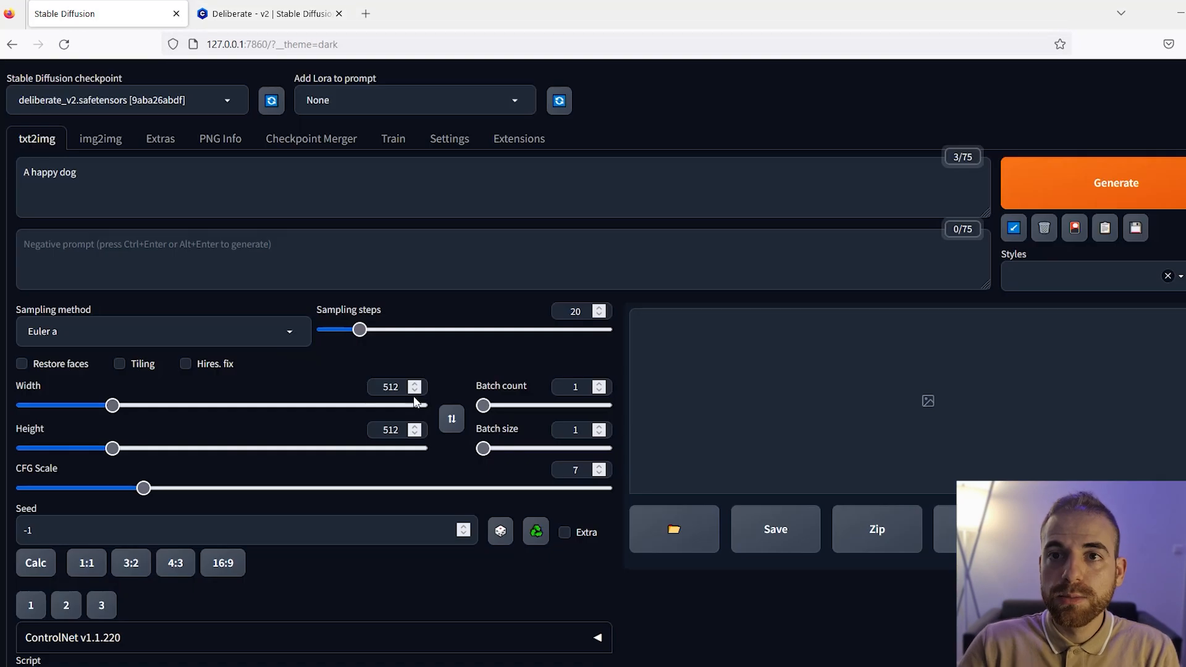
Set the txt2img batch count to 4.
left_click(574, 388)
double_click(575, 388)
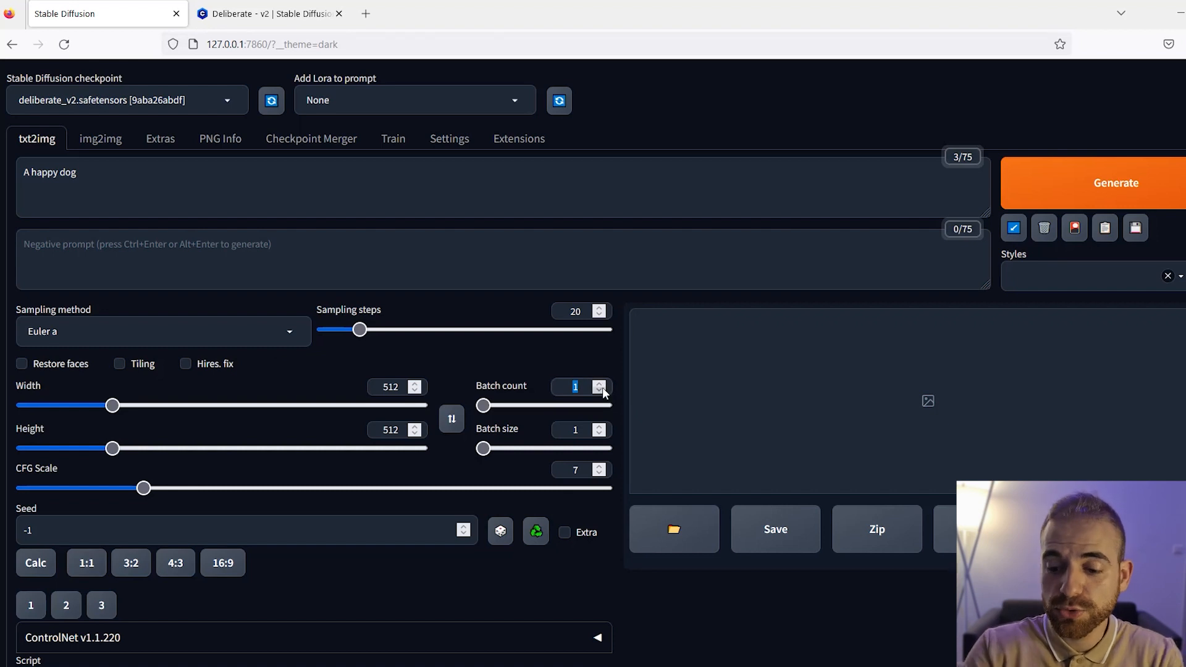
type("4")
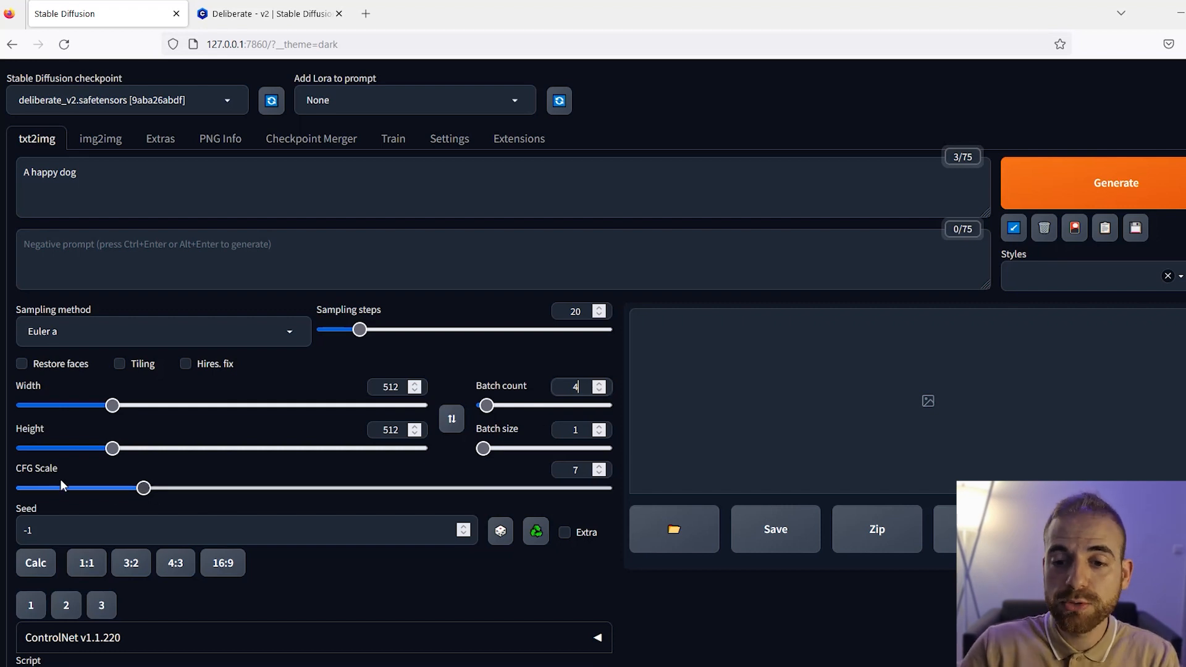
Try the CFG scale at 6, at its minimum of 1 and at its maximum of 30.
left_click(144, 490)
left_click_drag(146, 492, 117, 494)
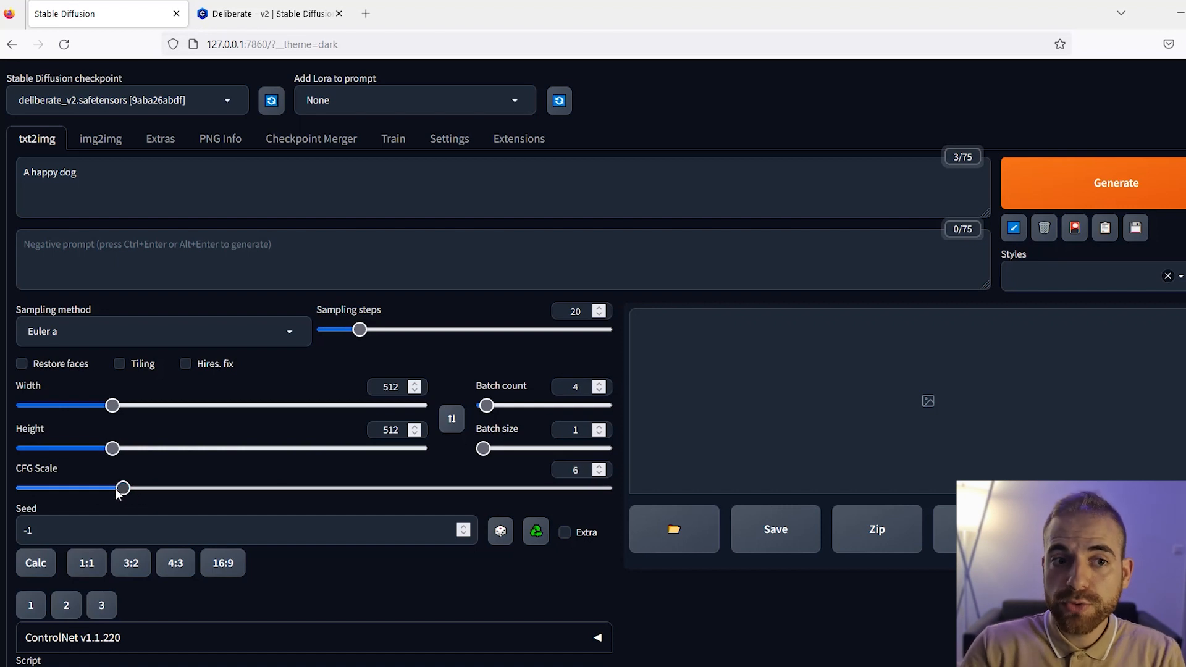
left_click_drag(117, 494, 14, 498)
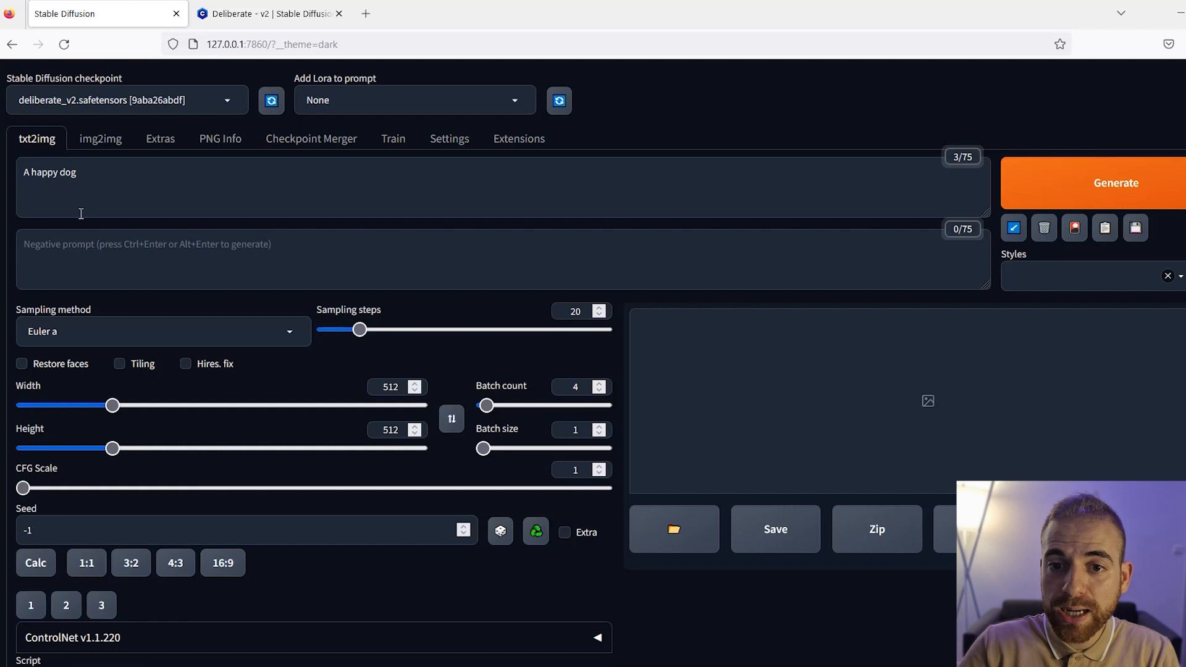
left_click(86, 193)
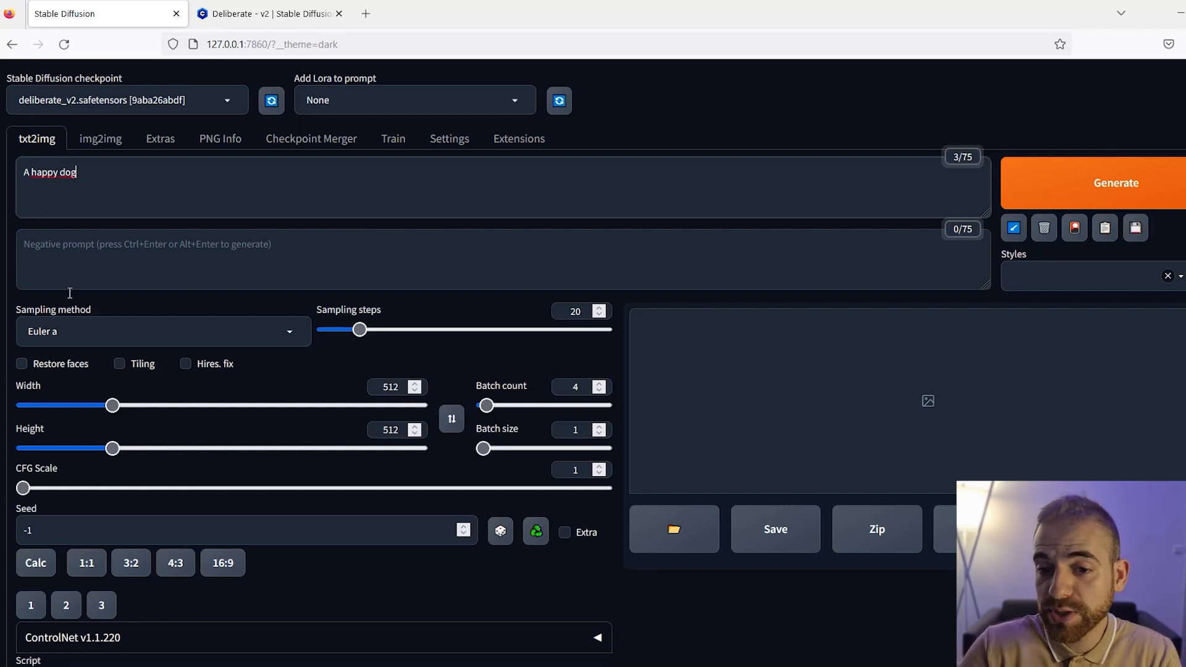
left_click_drag(91, 489, 670, 486)
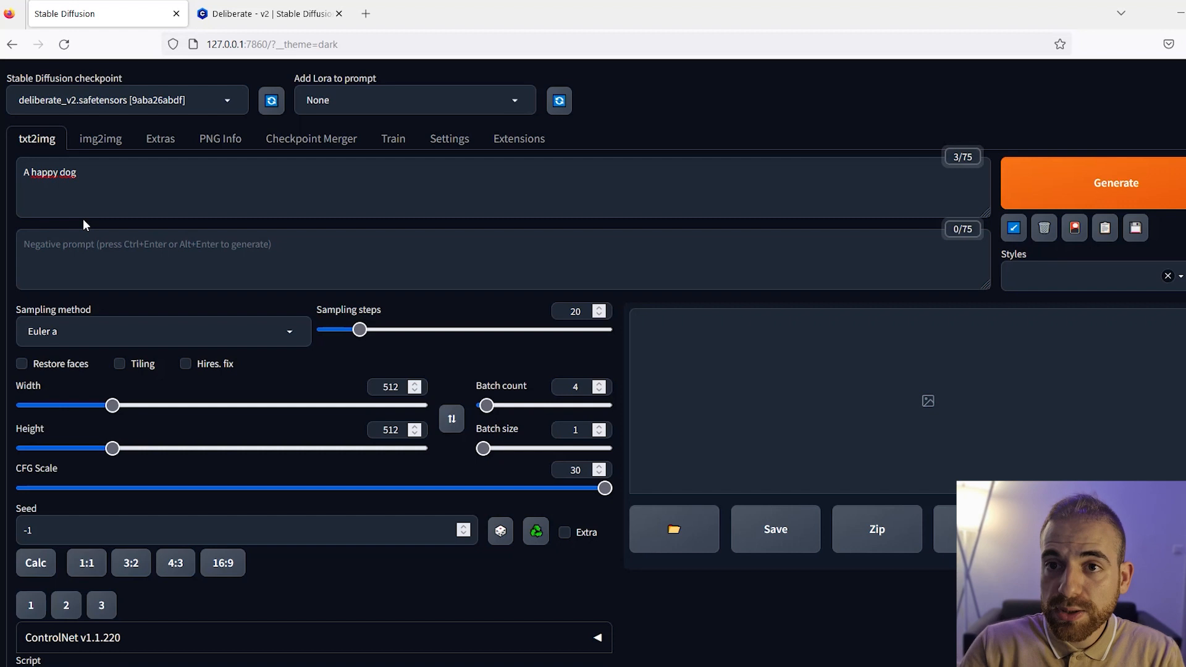
Set the CFG scale to 6 and generate the happy dog images.
left_click(133, 488)
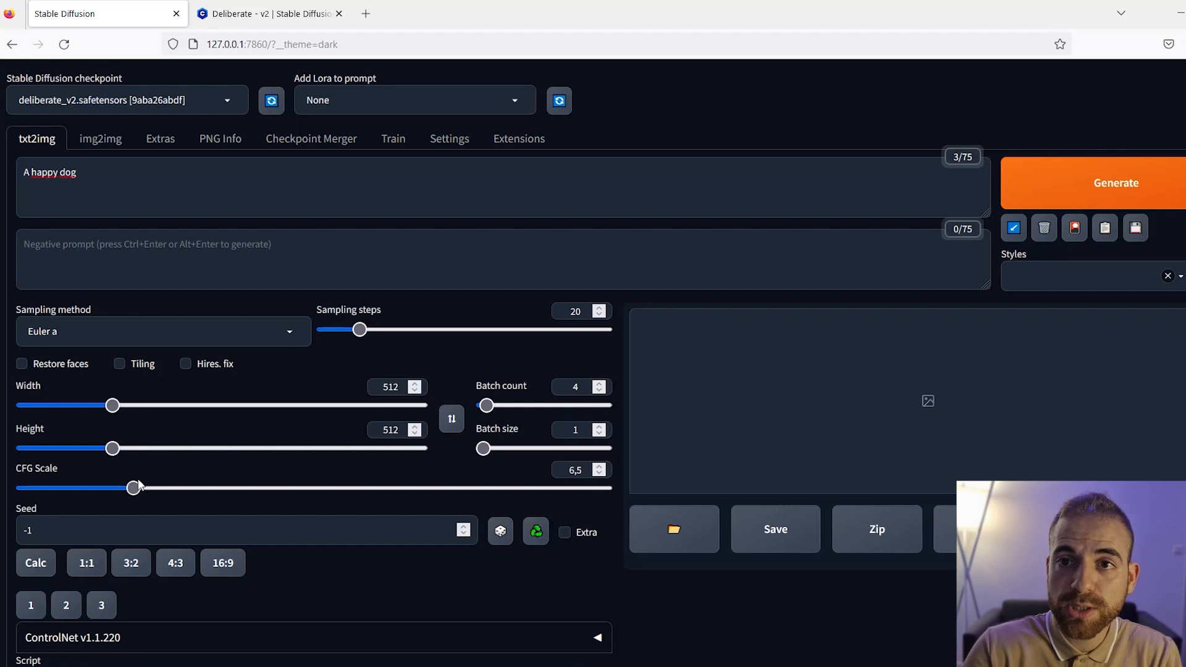
left_click_drag(137, 488, 124, 489)
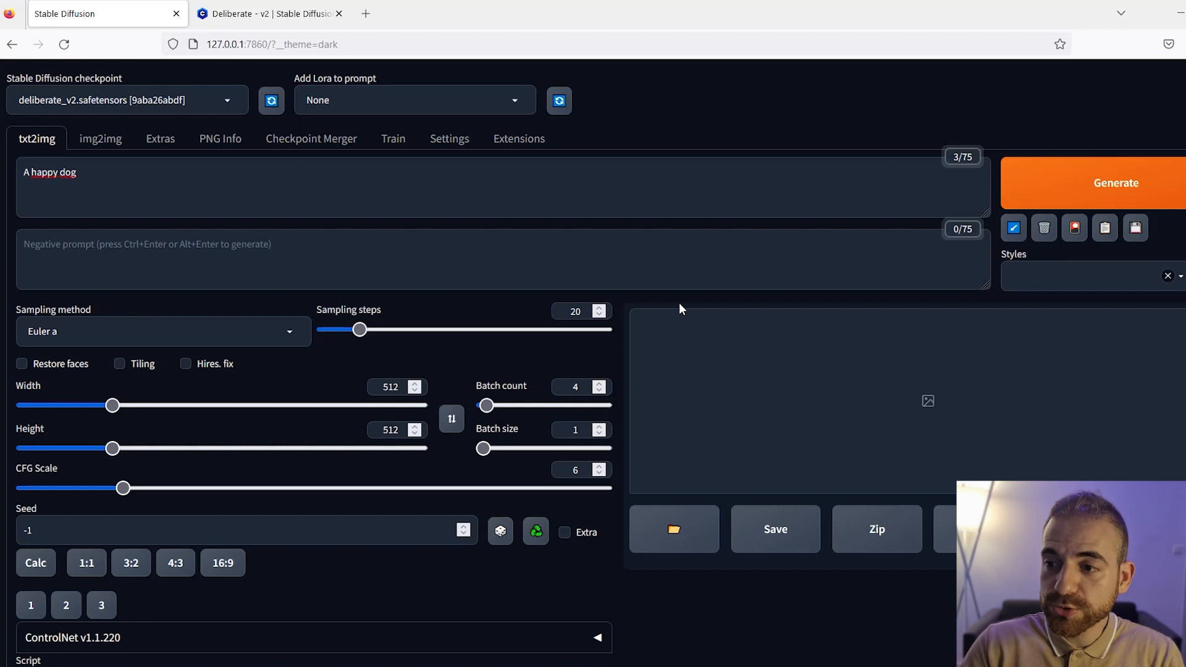
left_click(1114, 196)
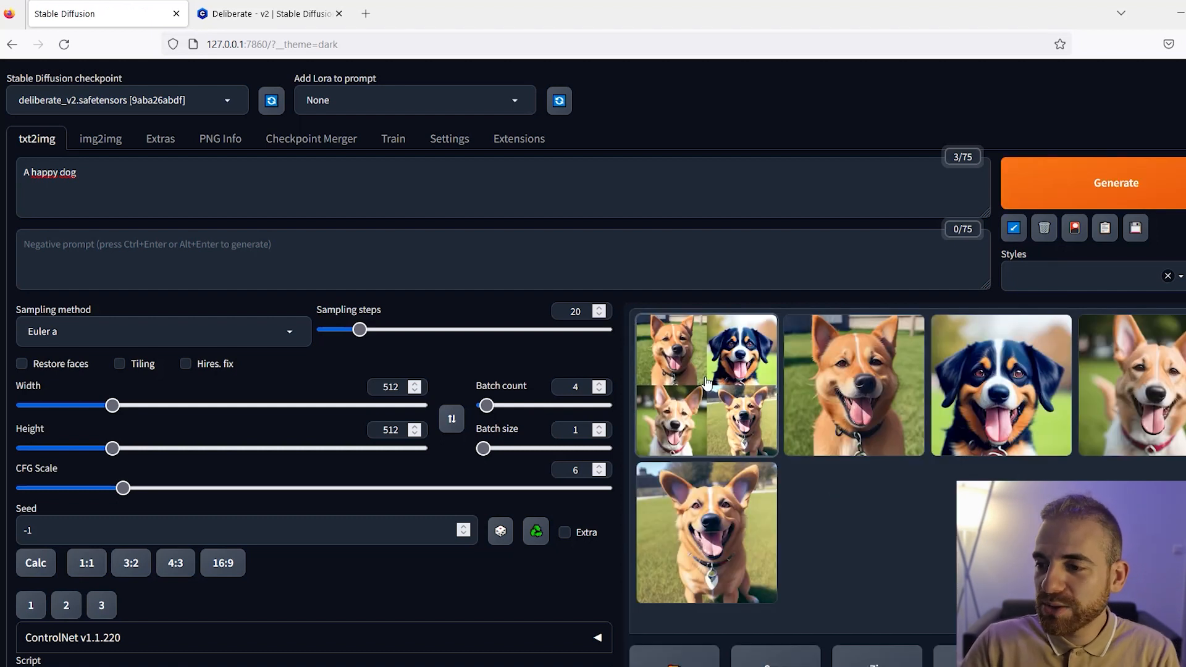
Examine the generated image grid and the individual dog images at full size, then close the enlarged view.
left_click(722, 353)
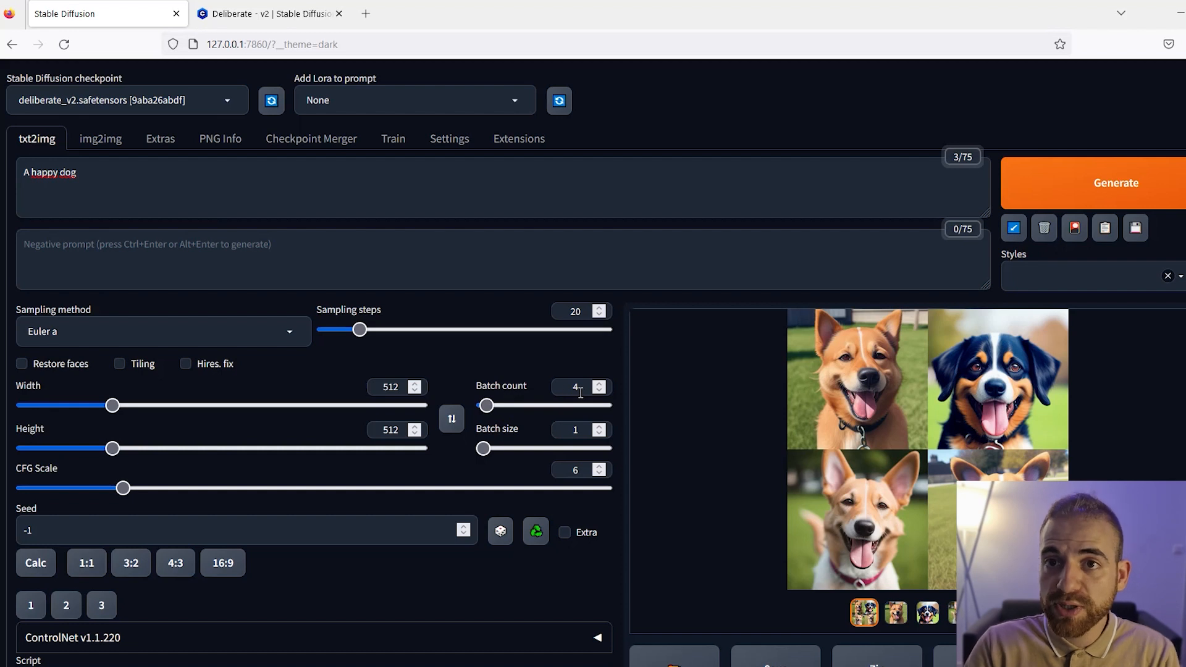
left_click(816, 434)
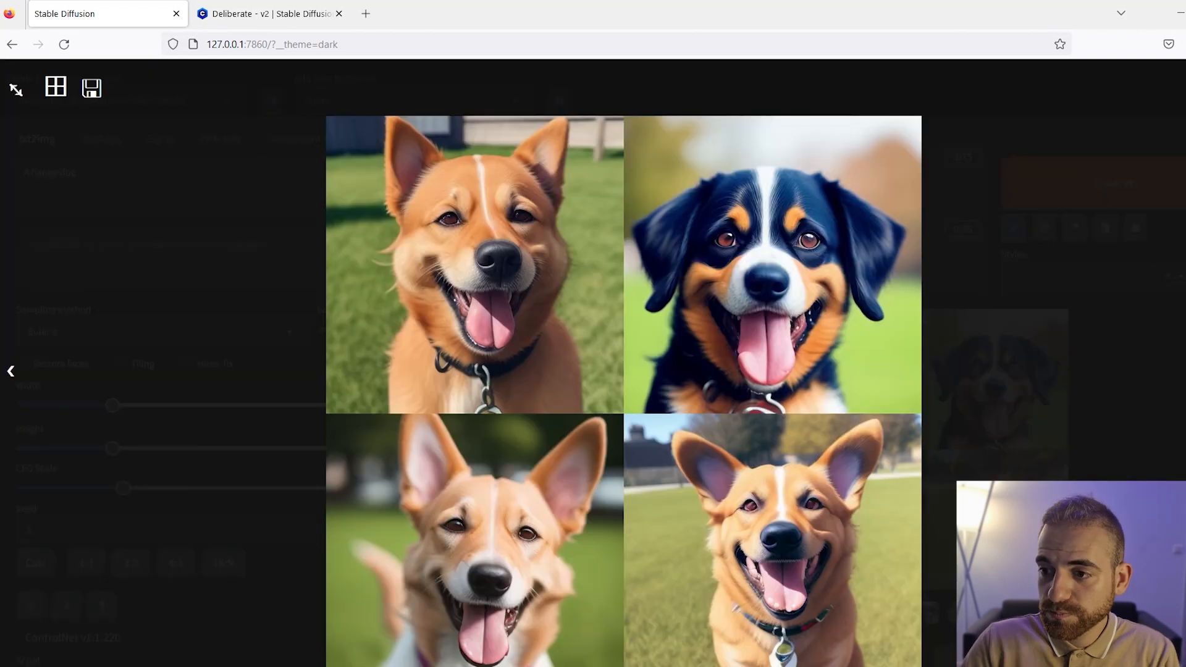
key("Right")
key("Right")
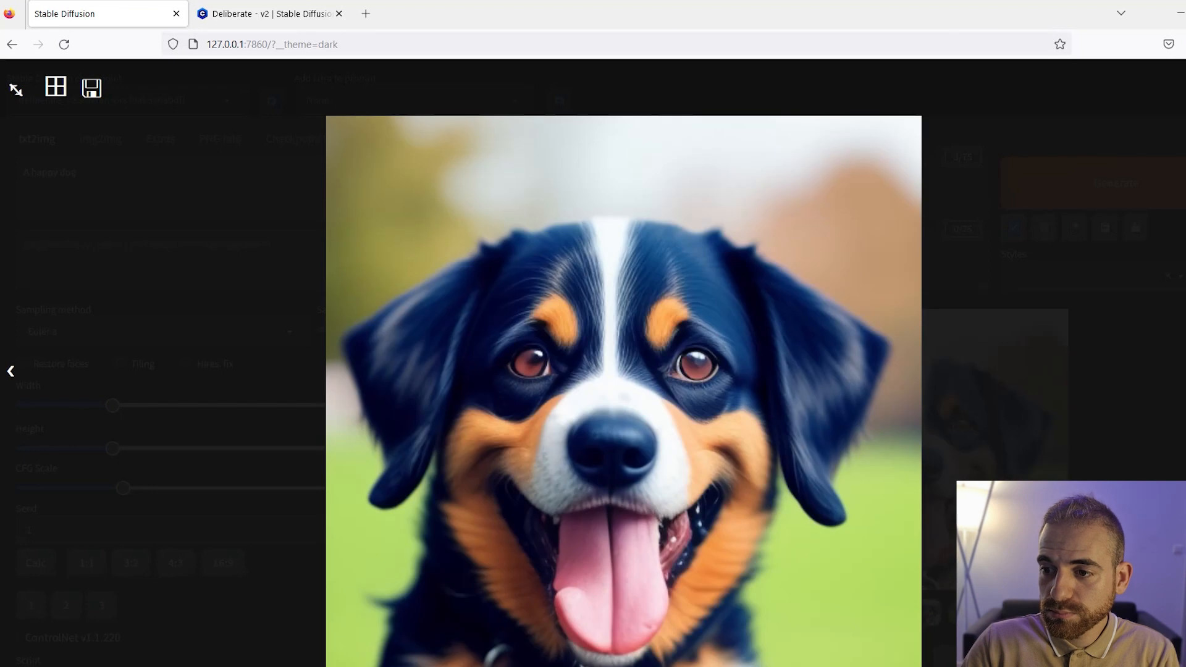
key("Right")
key("Right")
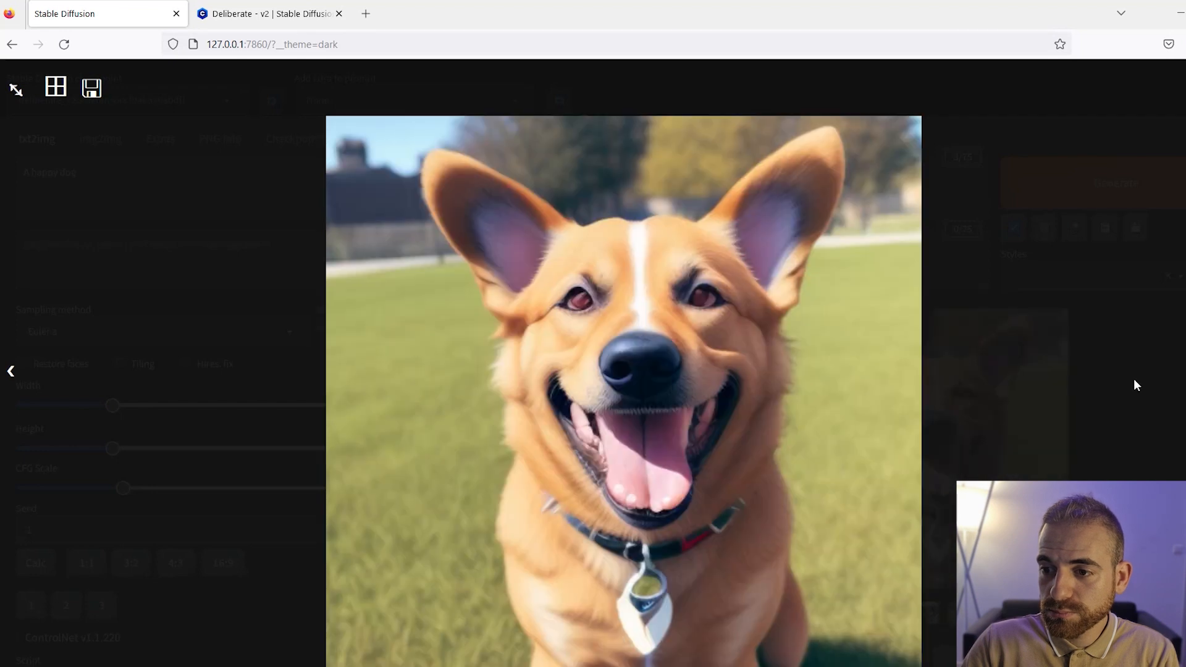
left_click(1133, 380)
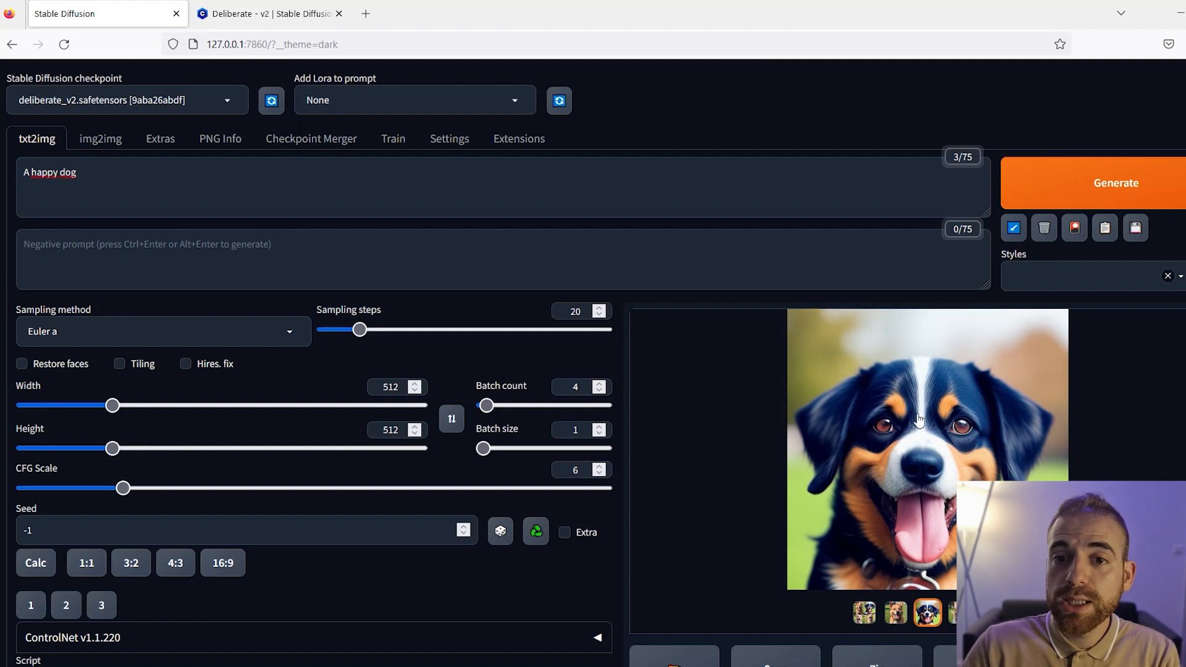
left_click(142, 184)
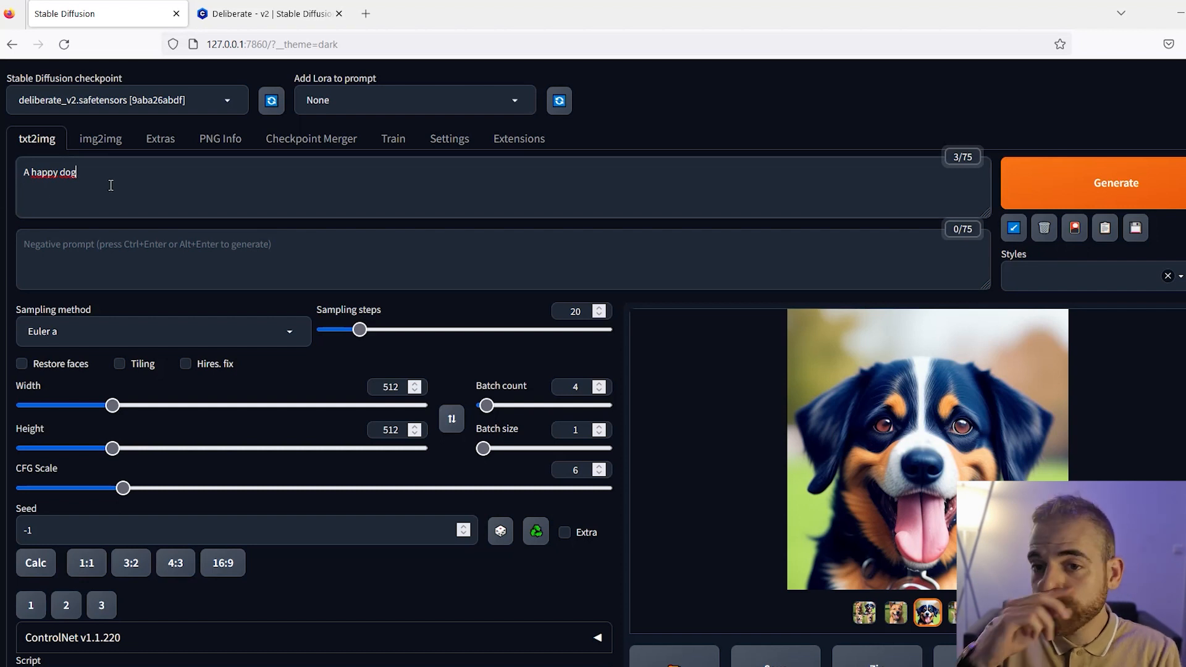
type(", with a hat")
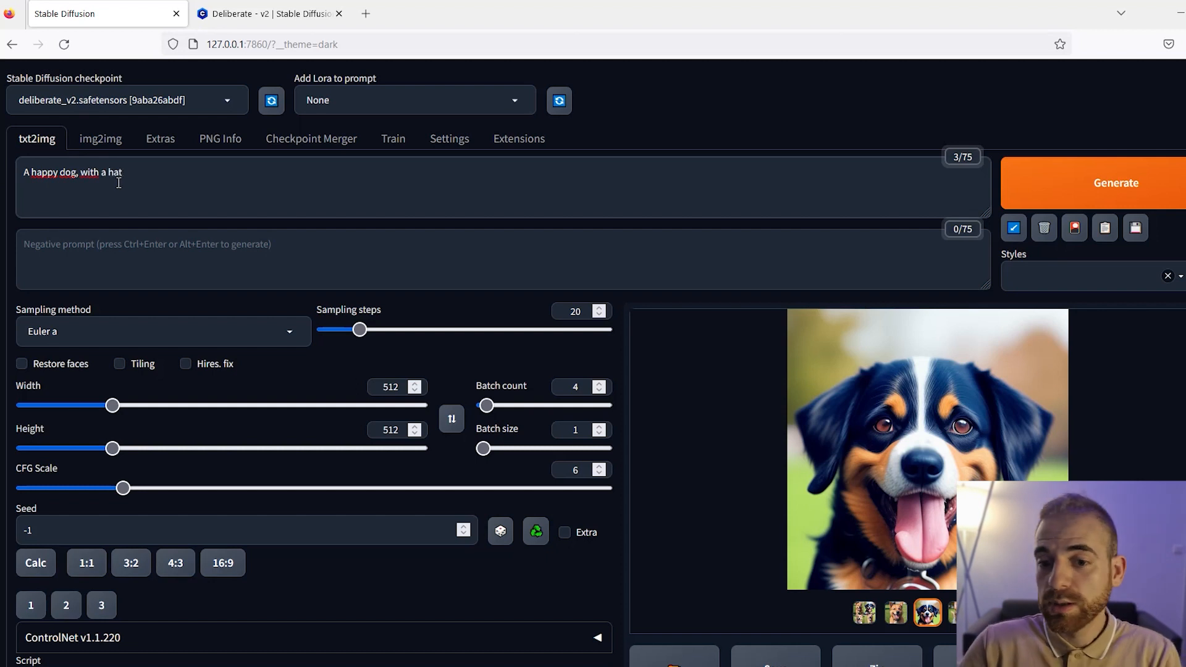
left_click(71, 526)
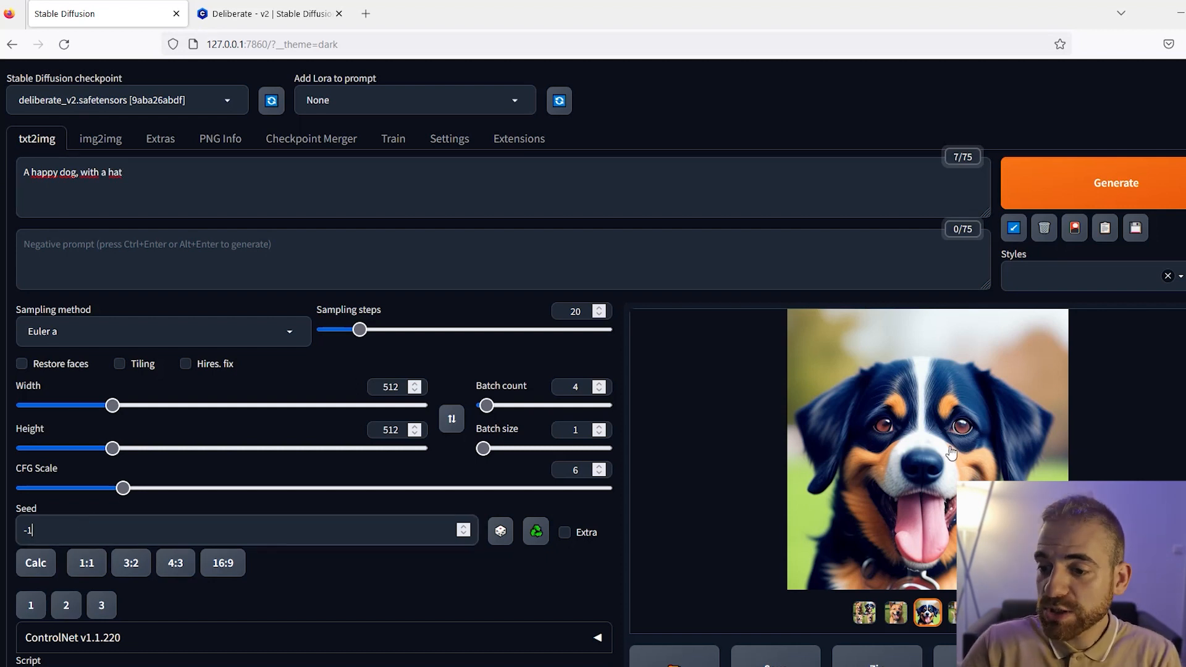
left_click(538, 543)
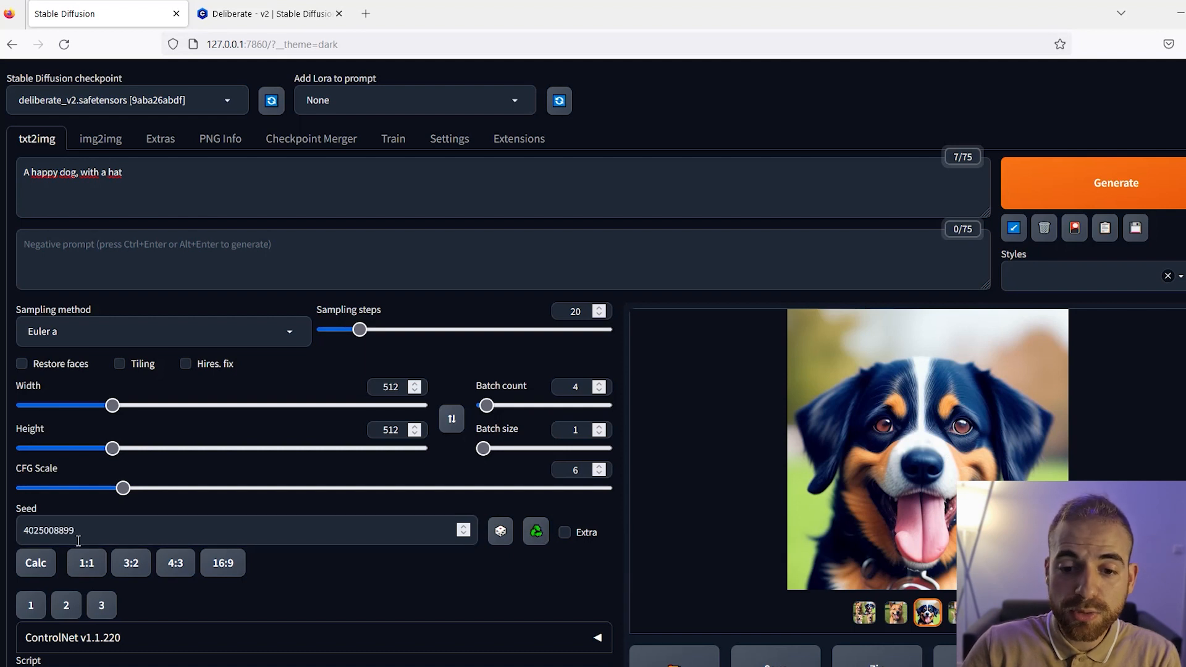
left_click_drag(80, 540, 6, 540)
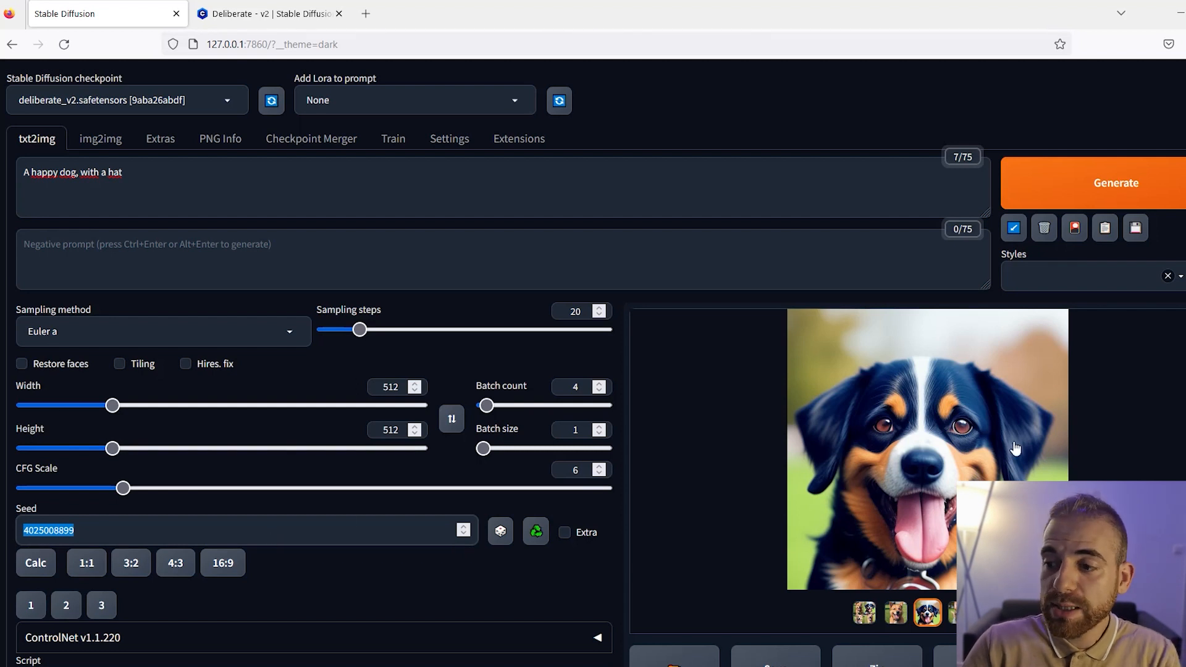
left_click_drag(81, 172, 161, 172)
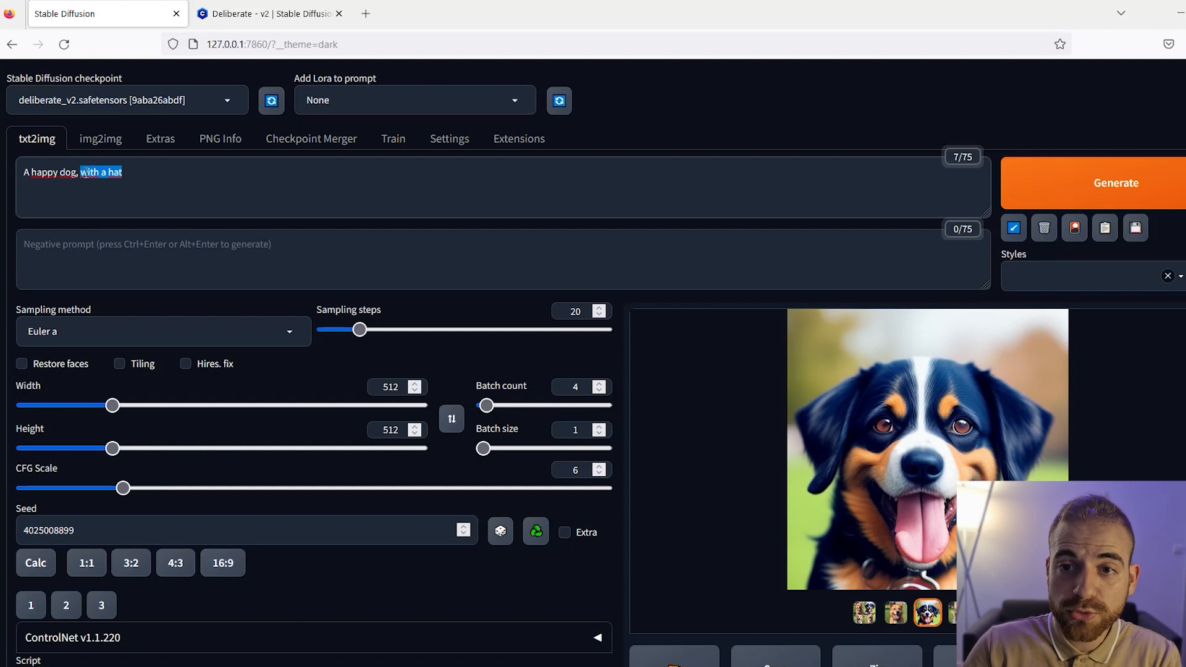
left_click(87, 174)
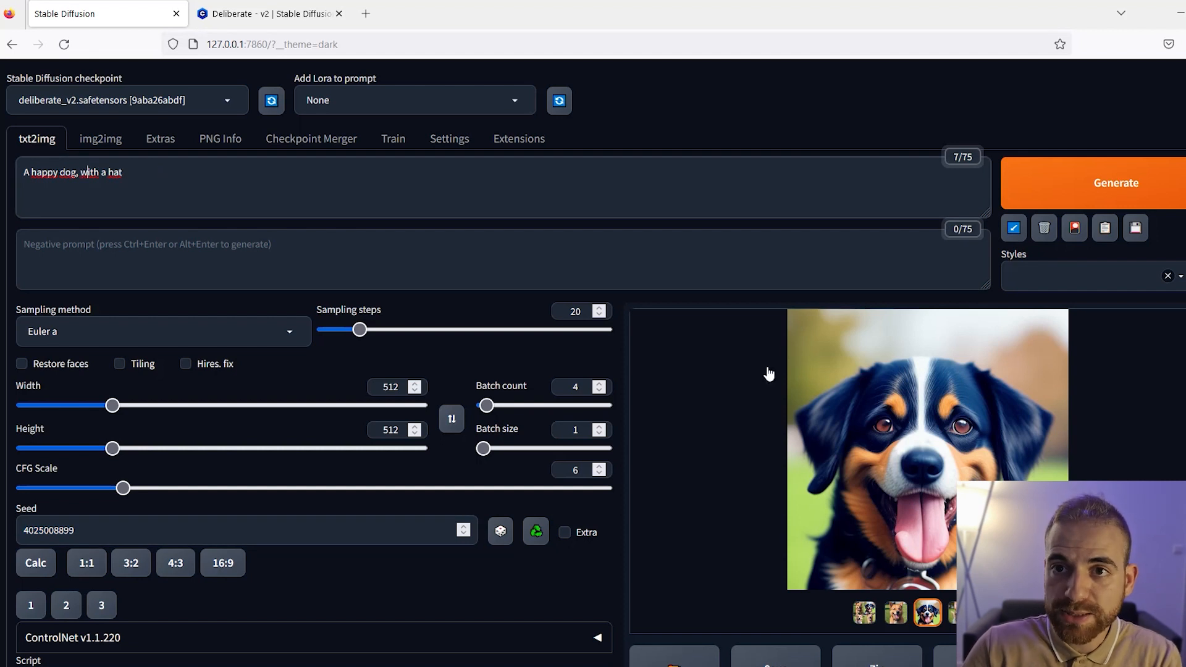
left_click_drag(81, 174, 126, 178)
left_click(161, 176)
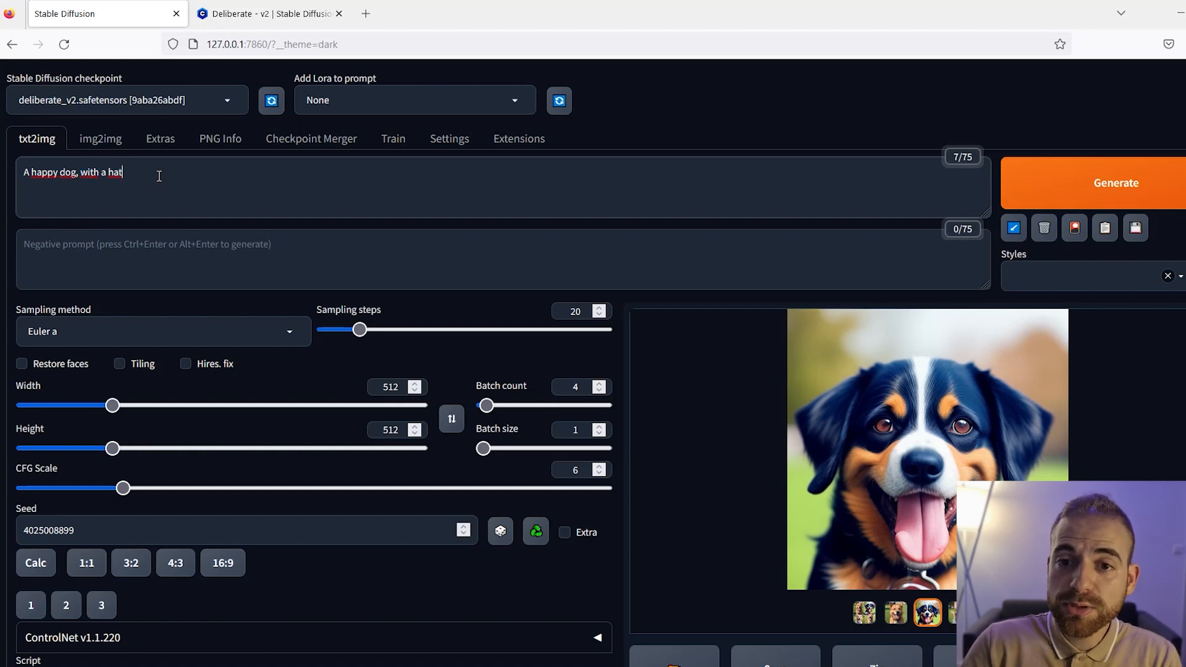
Look at the img2img page with its image upload area, then return to txt2img.
left_click(87, 145)
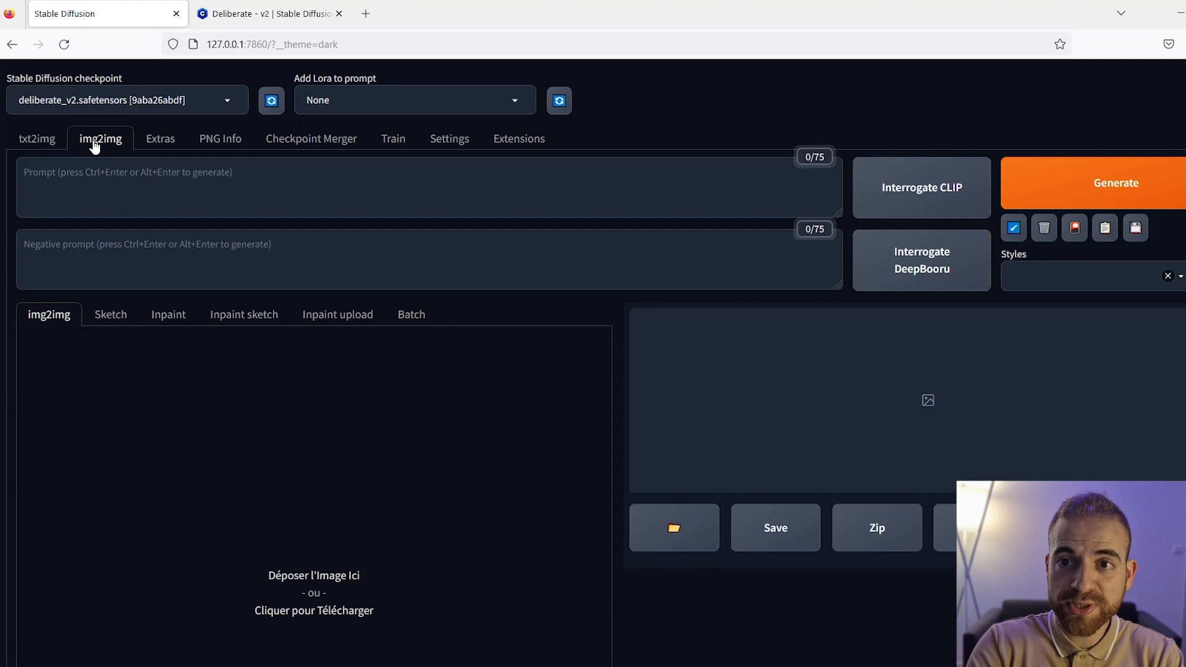
left_click(59, 143)
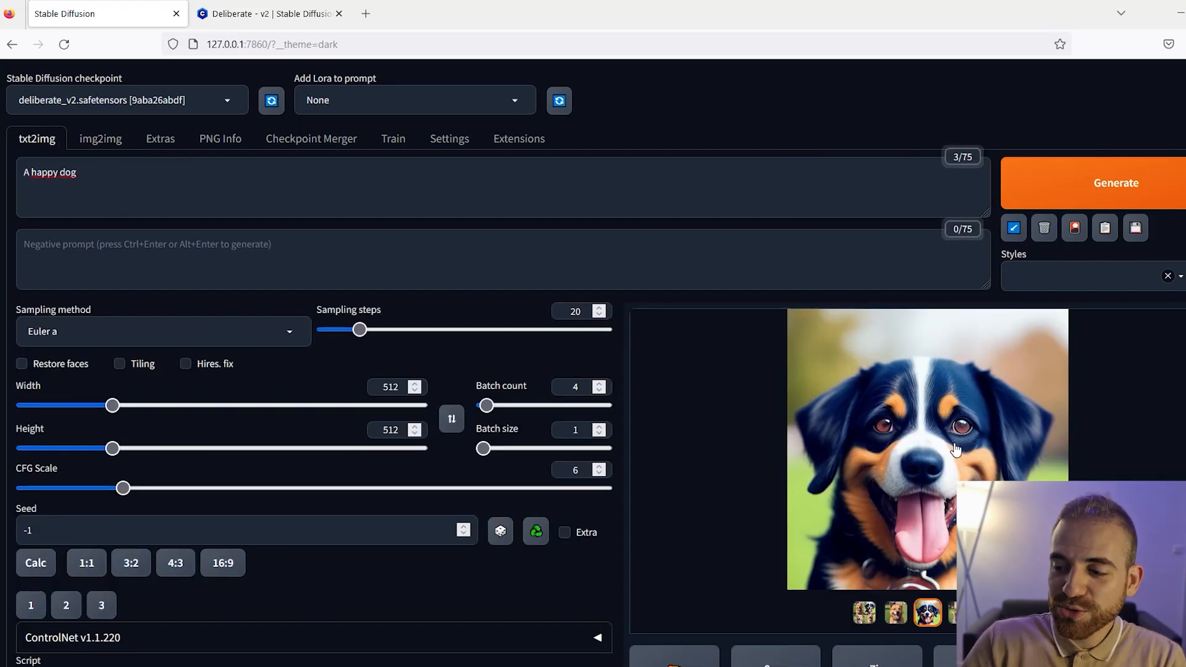
Display the grid of all generated dog images and look through the list of available prompt styles.
left_click(525, 204)
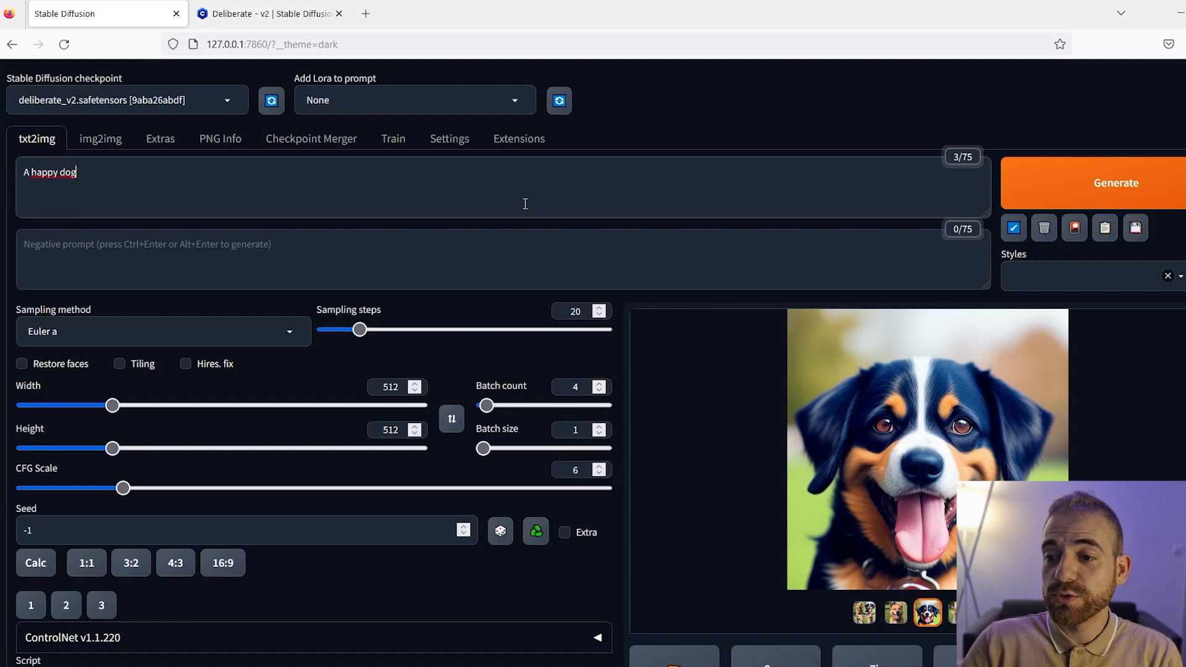
left_click(864, 612)
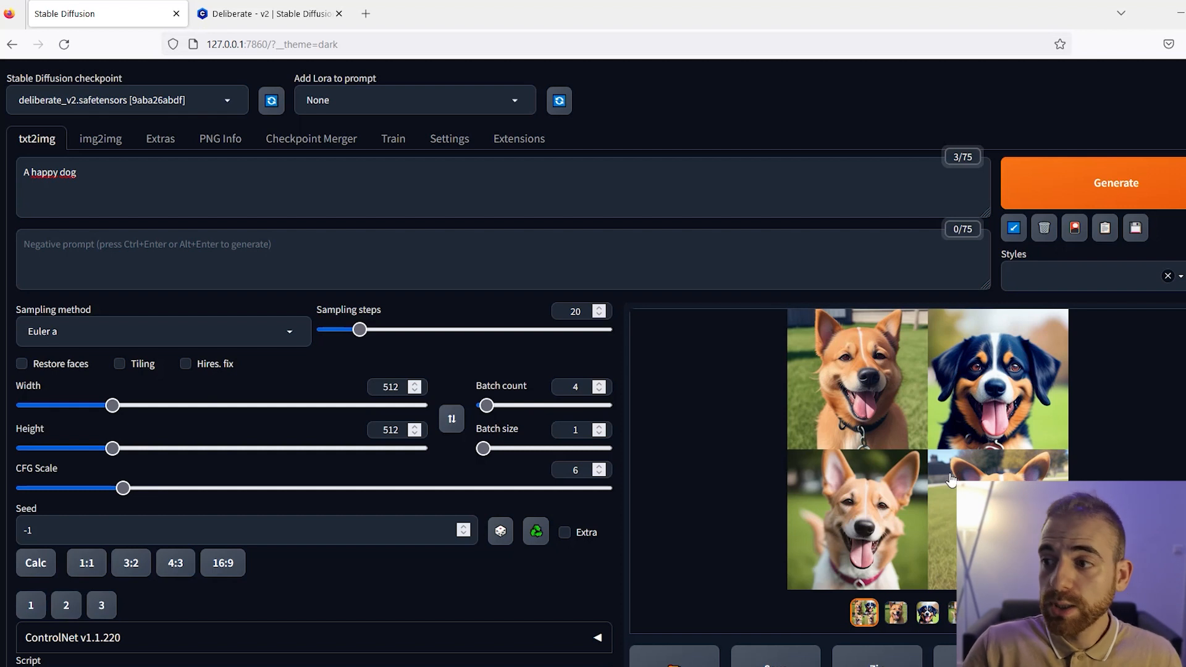
left_click(538, 190)
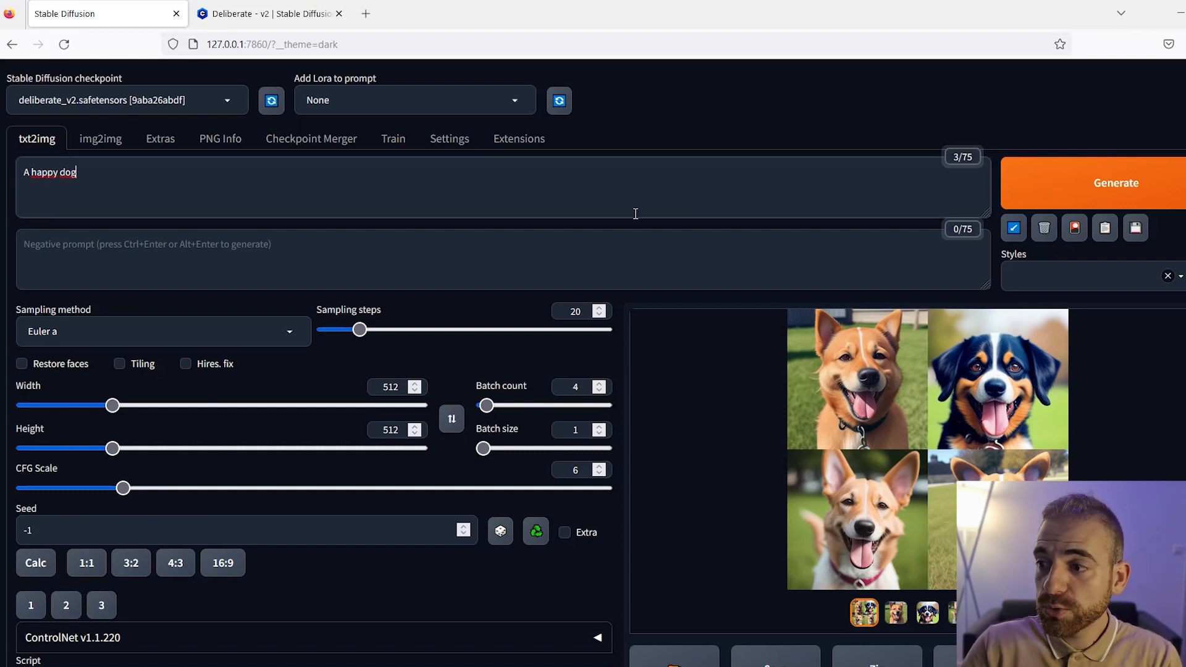
left_click(1055, 281)
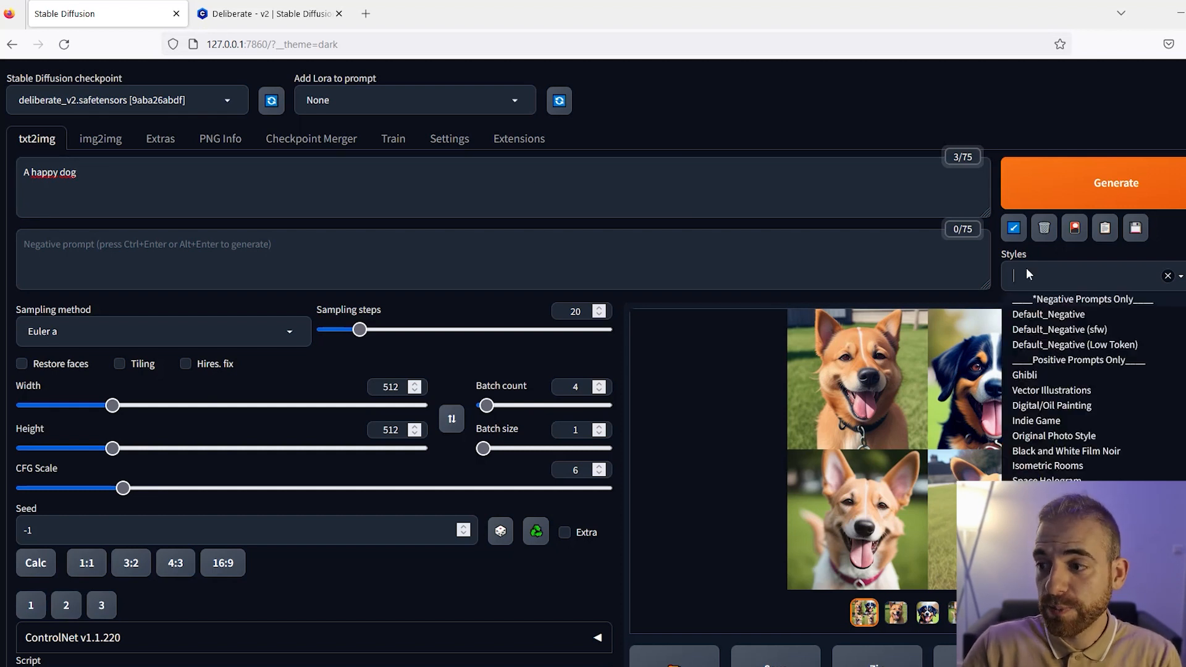
left_click(814, 266)
Try extending the prompt to "A happy dog, photrealistic, oil painting".
left_click(316, 188)
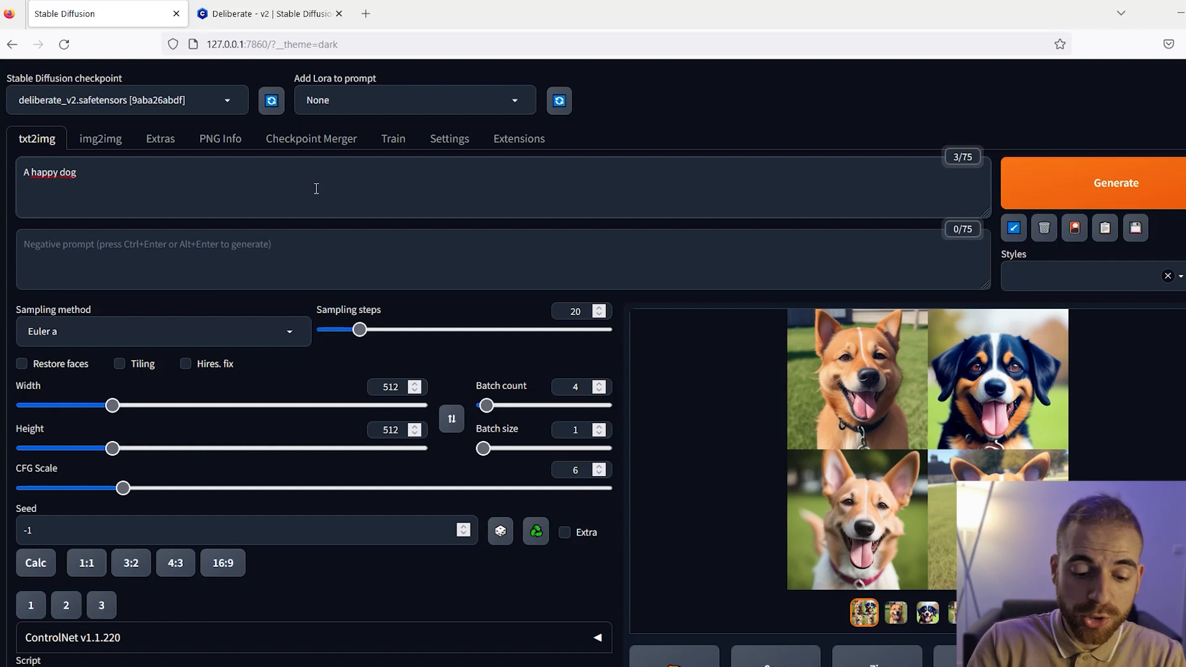
type(", ")
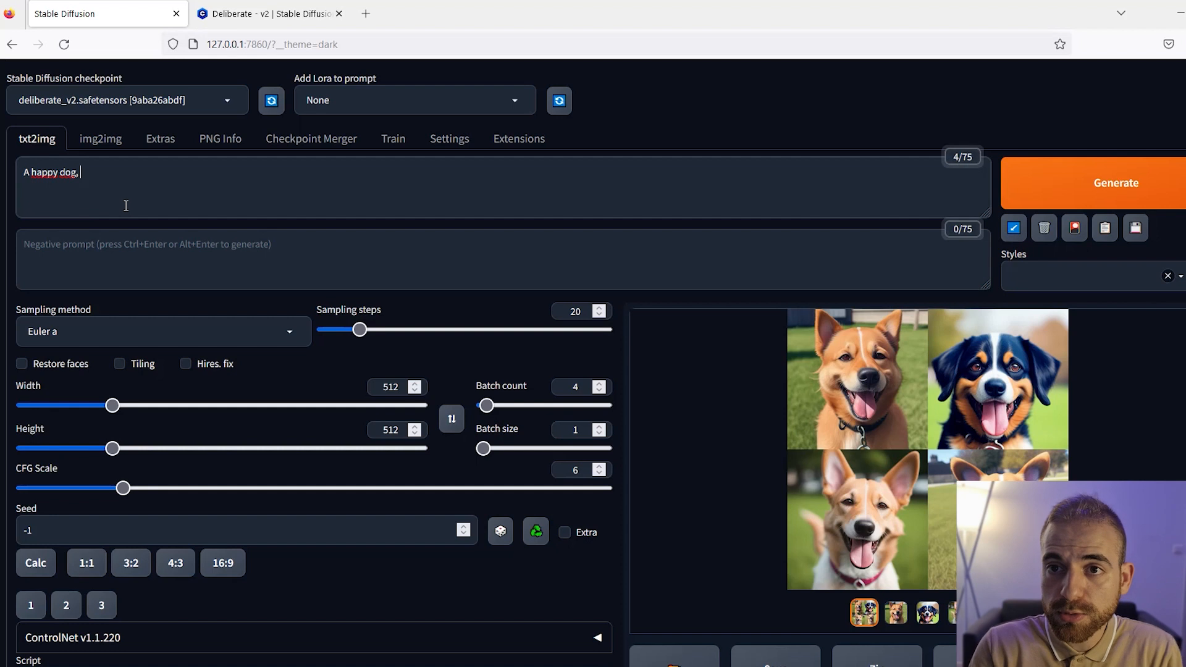
type("photrealis")
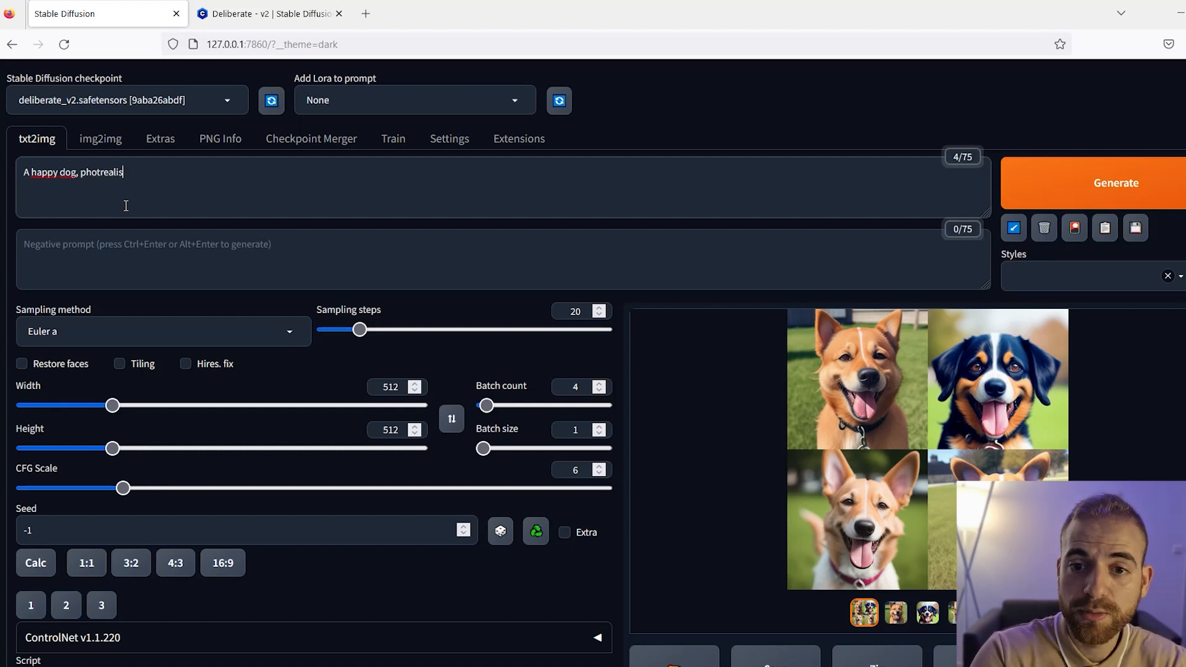
type("tic")
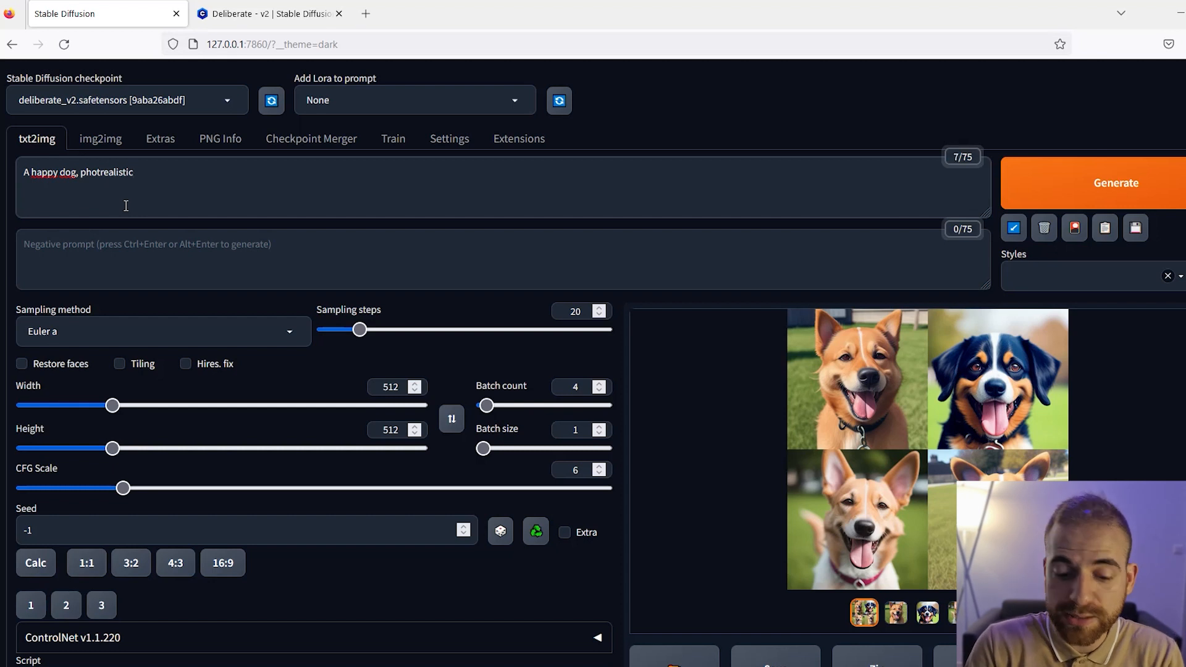
type(", ")
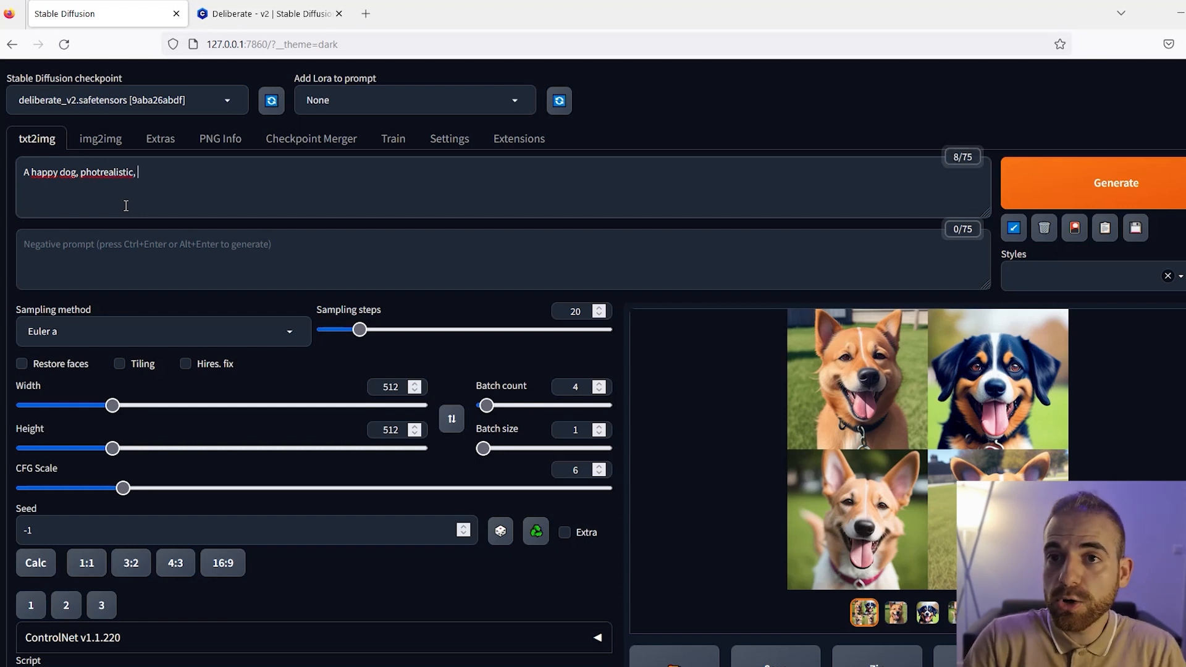
type("oil painting")
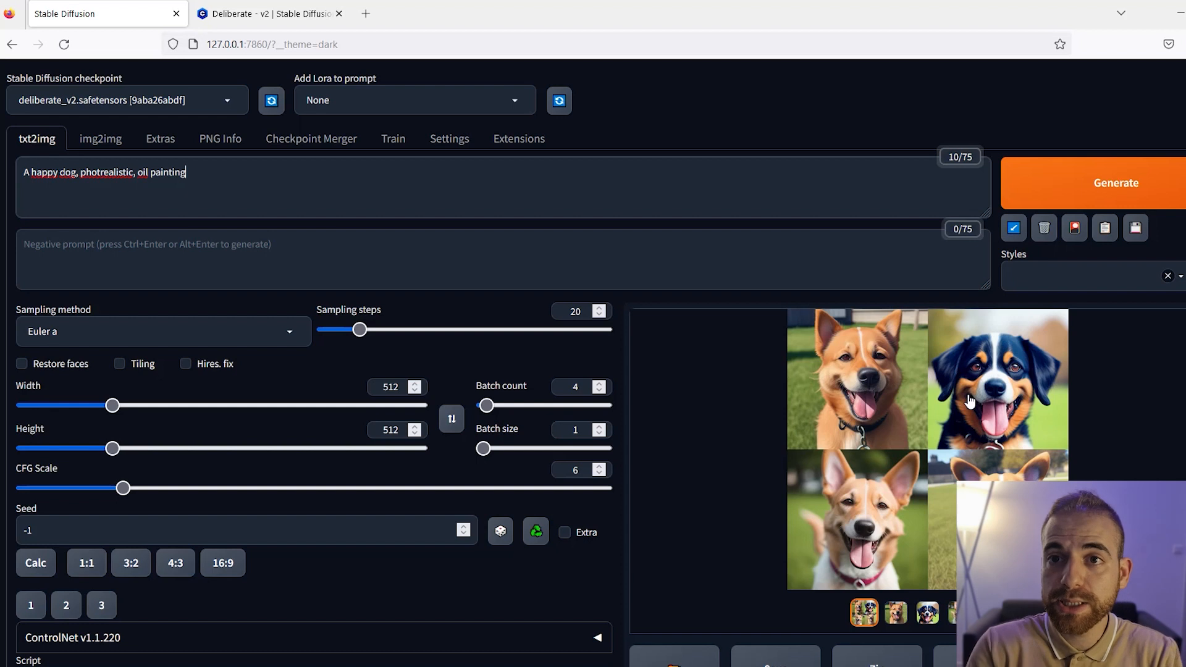
Remove the added style words so the prompt reads only "A happy dog".
left_click_drag(81, 173, 238, 184)
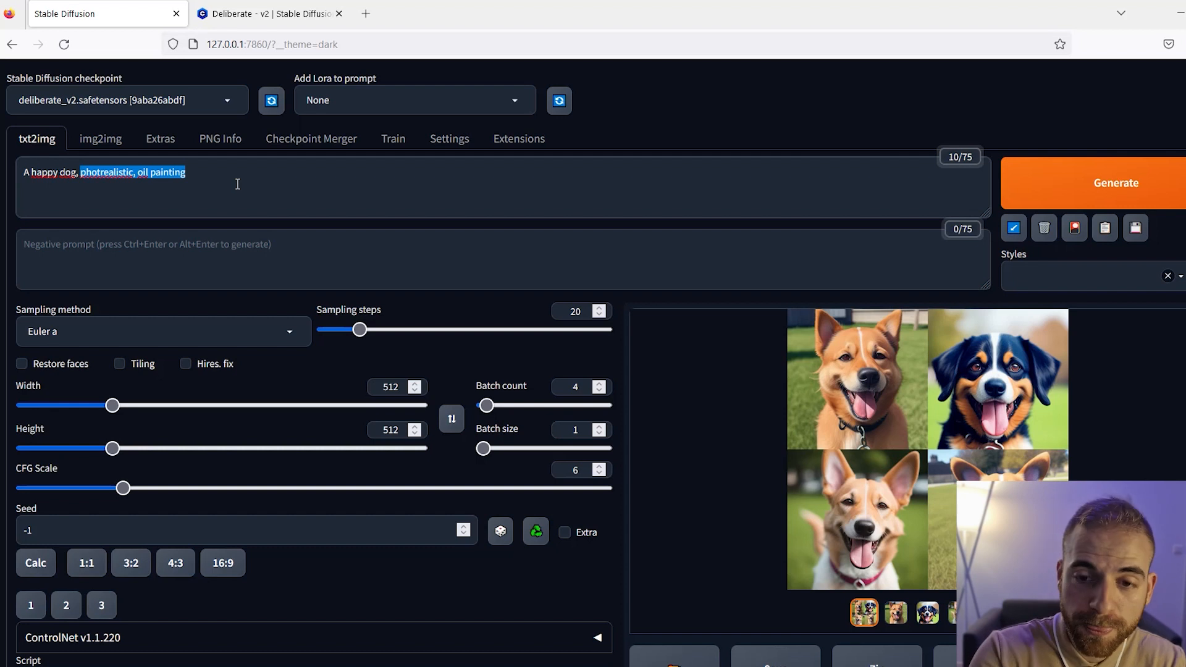
key("BackSpace")
key("BackSpace")
key("BackSpace")
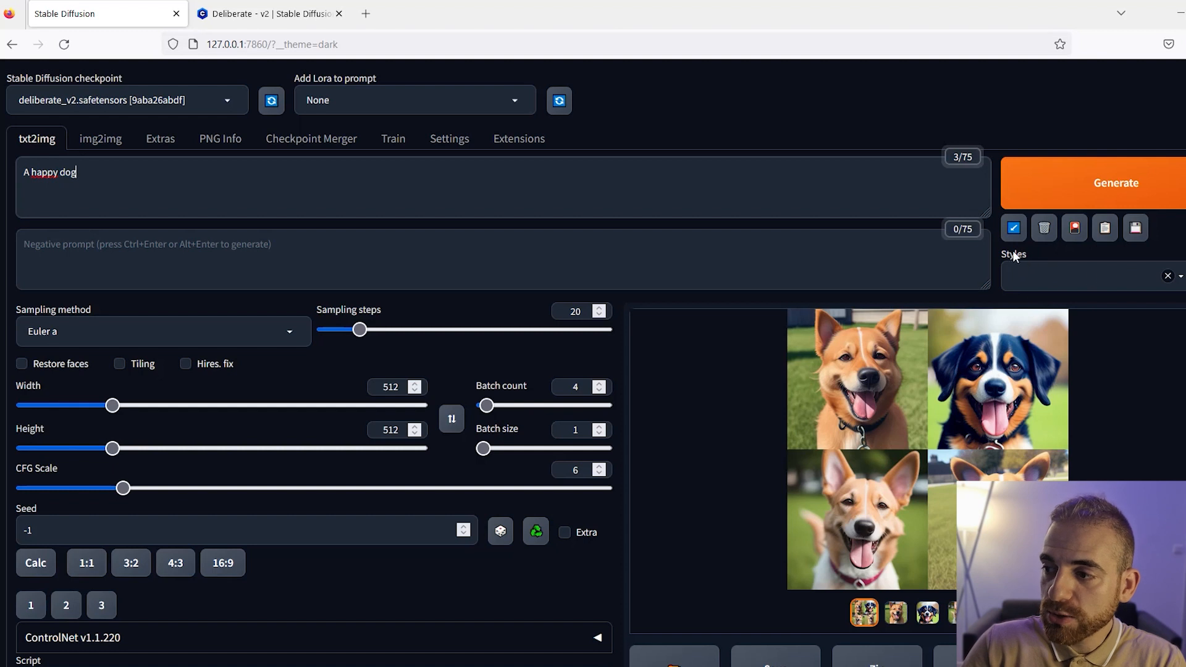
Look through the saved styles list, then switch to File Explorer and locate styles.csv in the stable-diffusion-webui folder.
left_click(1050, 273)
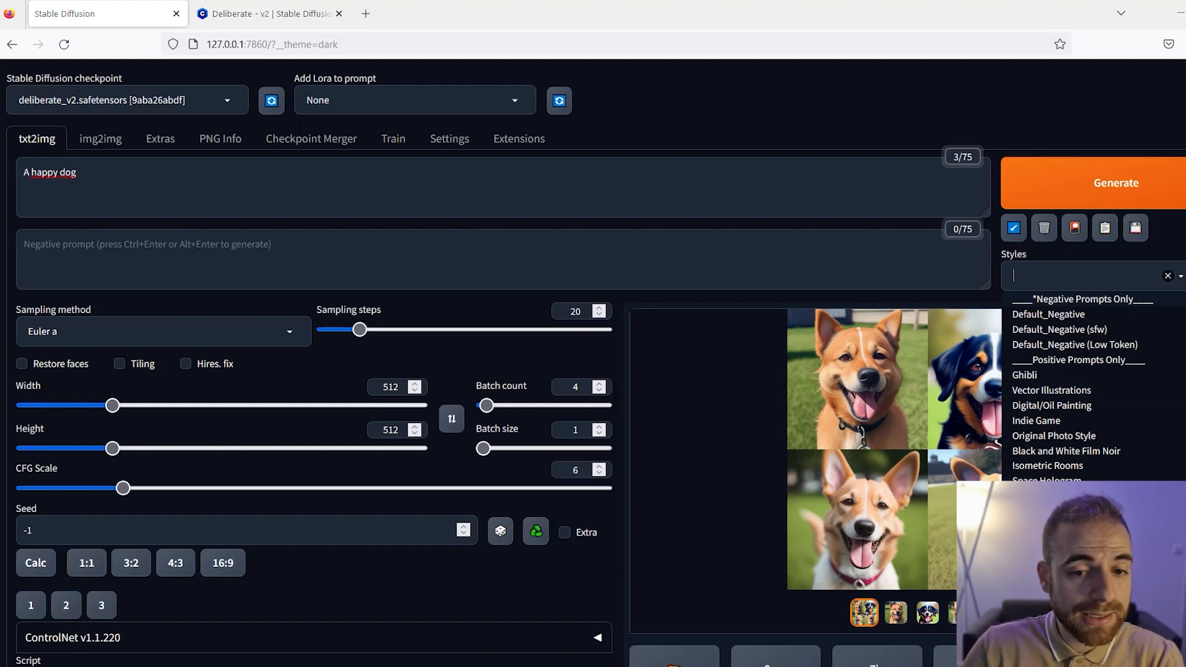
key("alt+Tab")
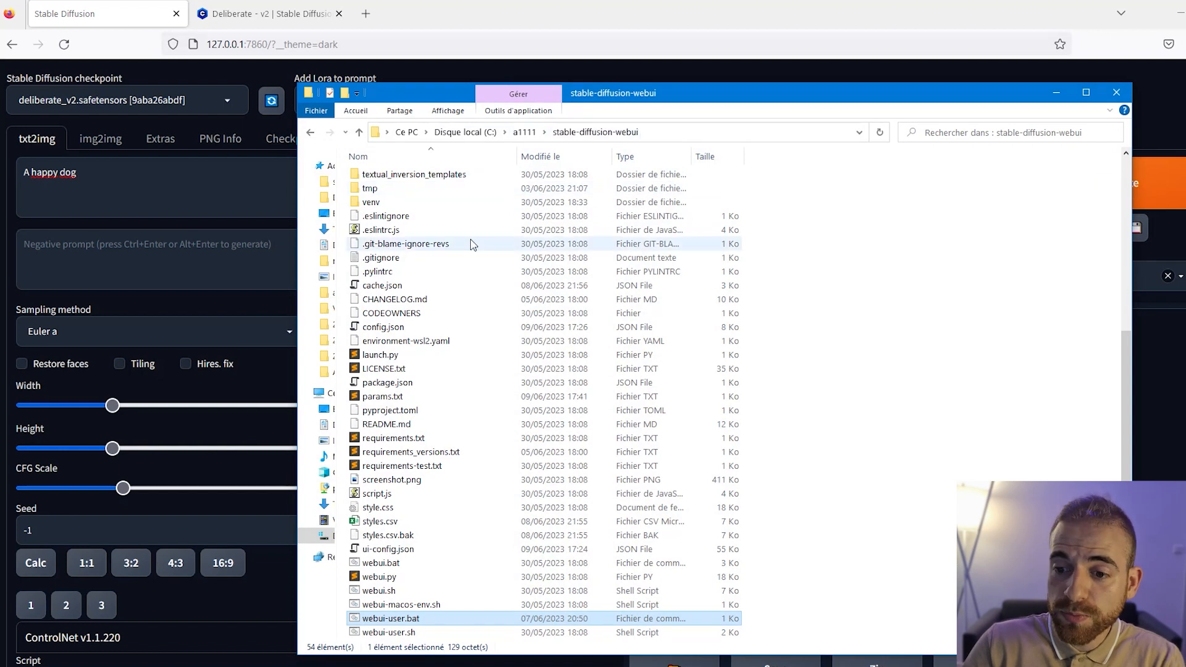
scroll(803, 450, "up", 8)
scroll(800, 445, "down", 8)
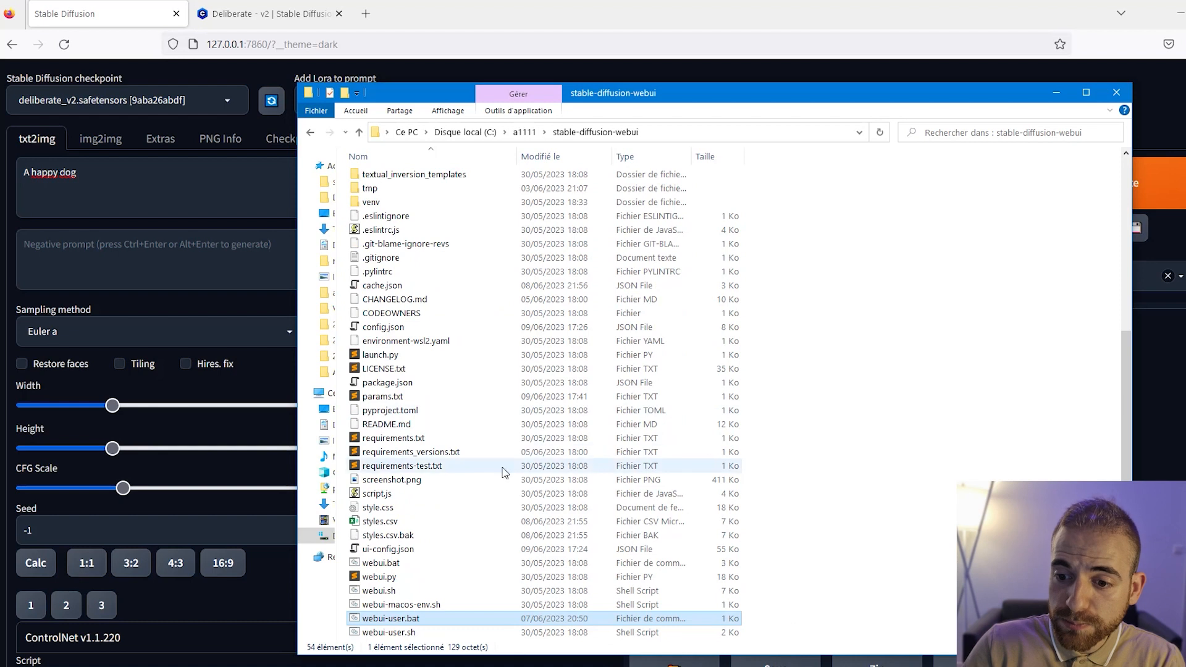
left_click(379, 526)
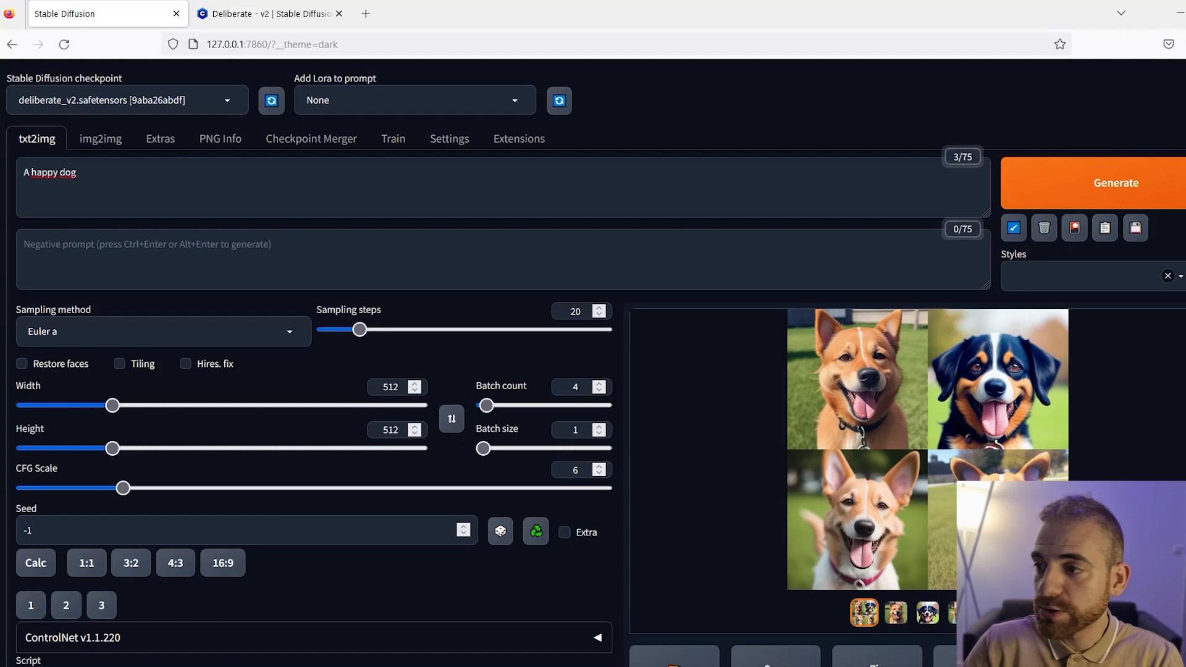
Select the Default_Negative style and insert its text into the negative prompt.
left_click(1058, 273)
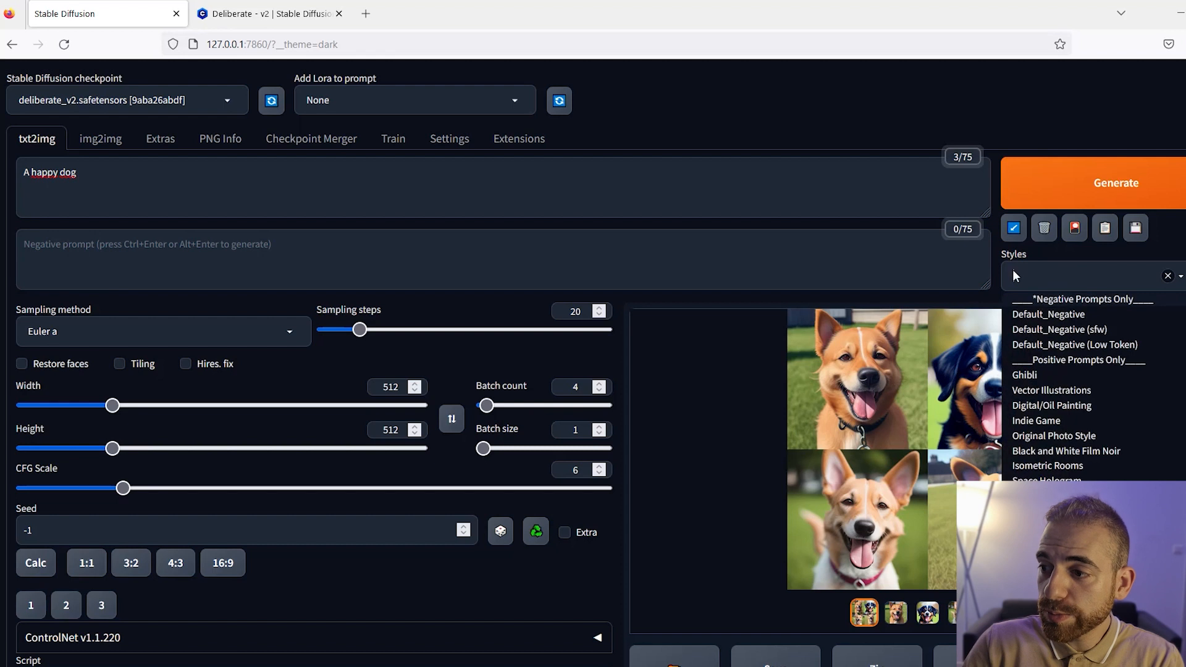
left_click(1054, 319)
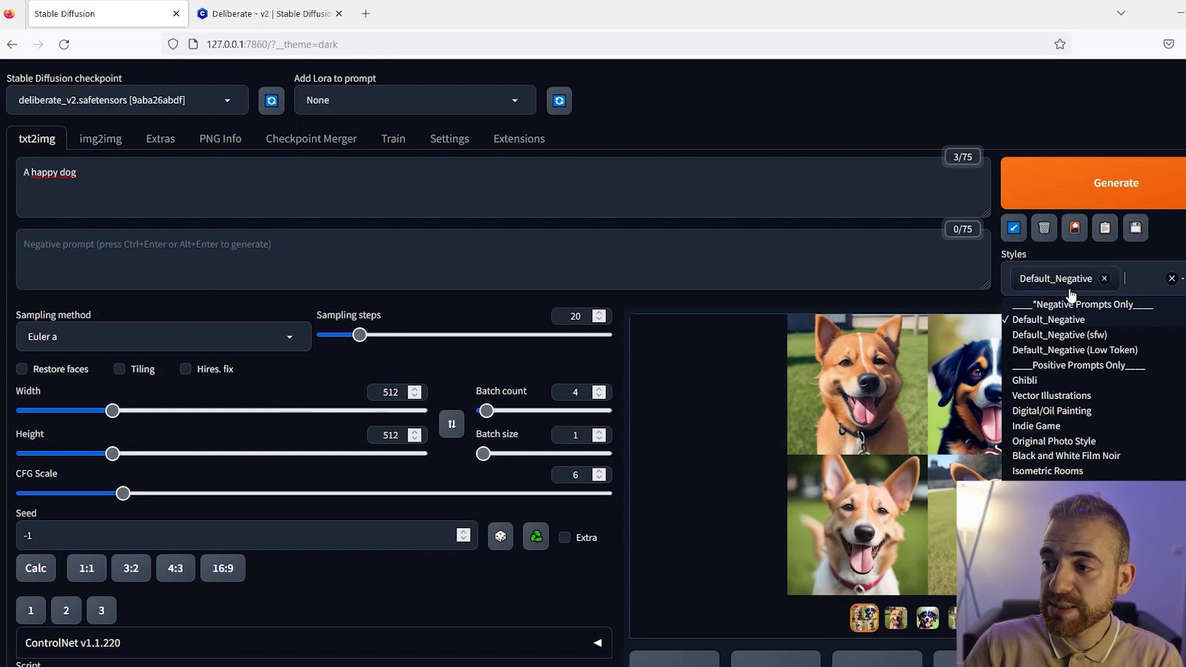
left_click(811, 275)
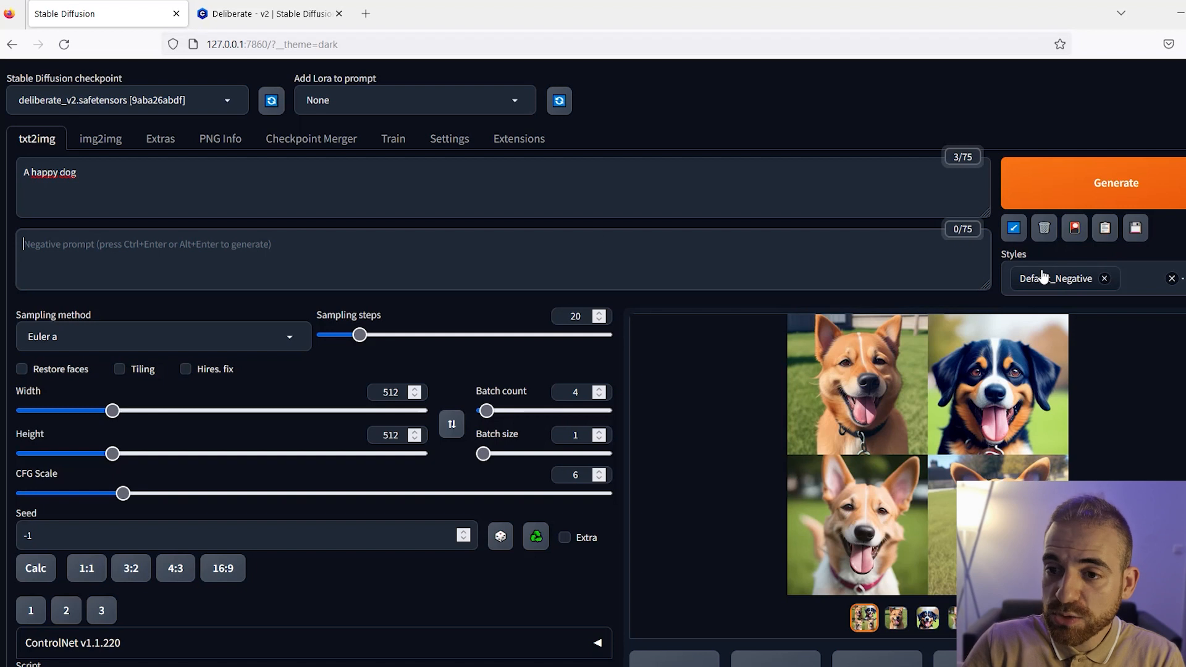
left_click(1105, 228)
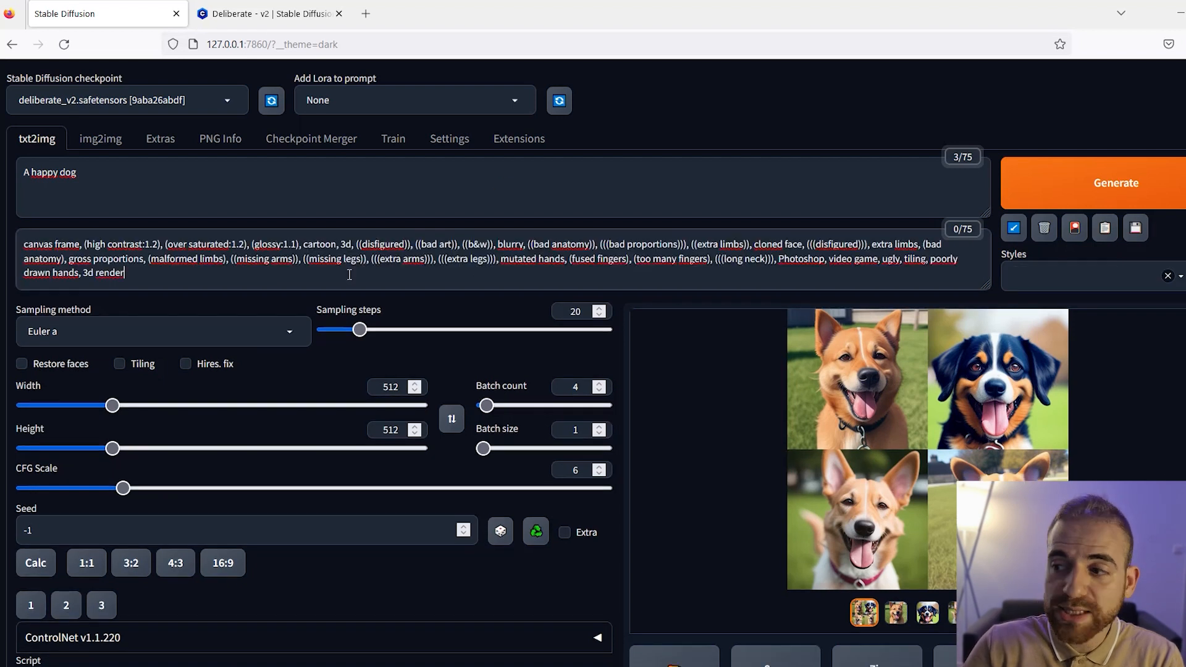
left_click(1051, 278)
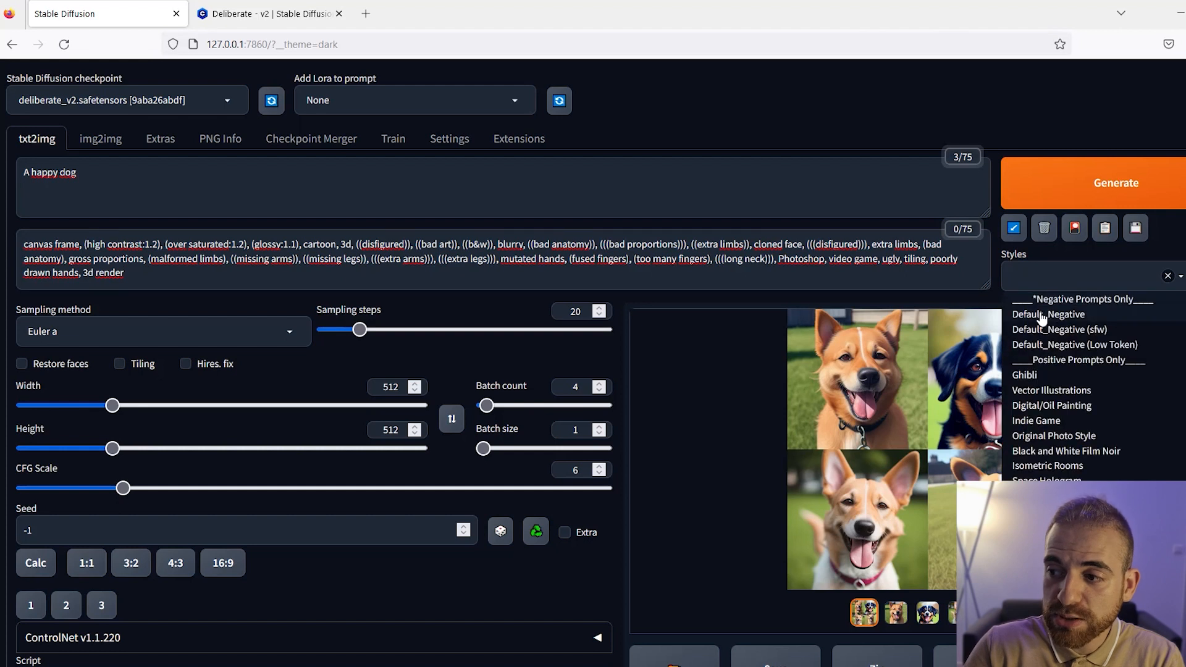
left_click(1074, 318)
left_click(1104, 279)
Examine the terms in the negative prompt, such as cartoon, 3d, disfigured and bad art, and their emphasis brackets.
left_click_drag(126, 273, 11, 246)
left_click(181, 266)
left_click_drag(125, 271, 9, 245)
left_click(315, 243)
left_click_drag(301, 249, 13, 197)
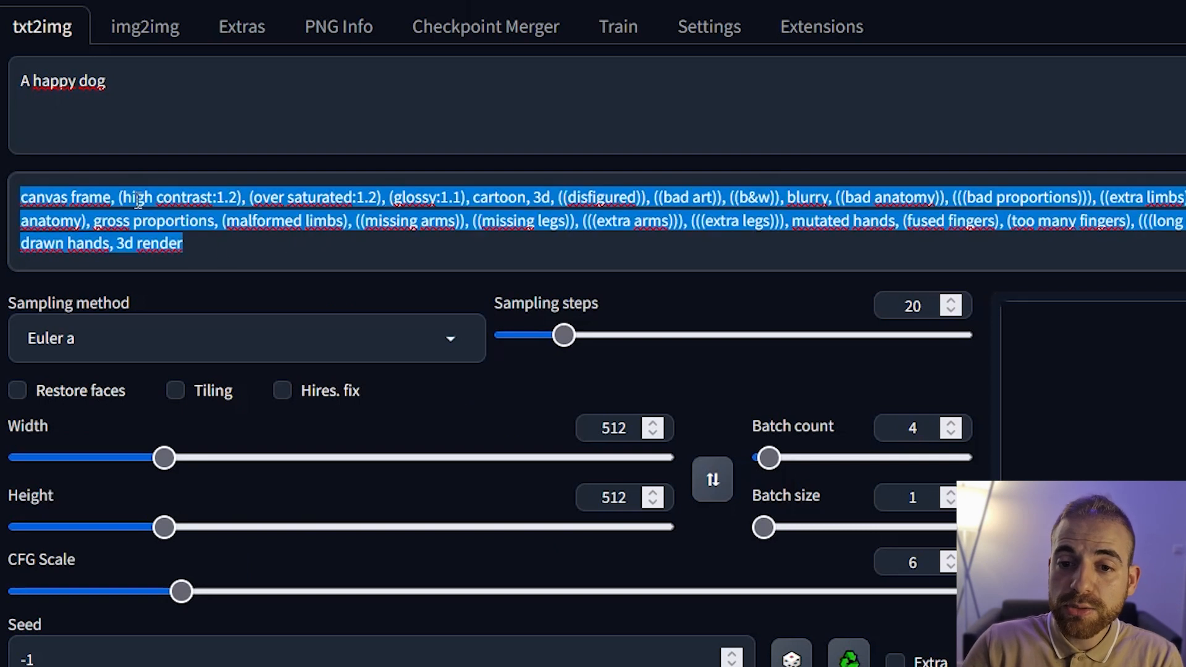
left_click(315, 248)
left_click(227, 223)
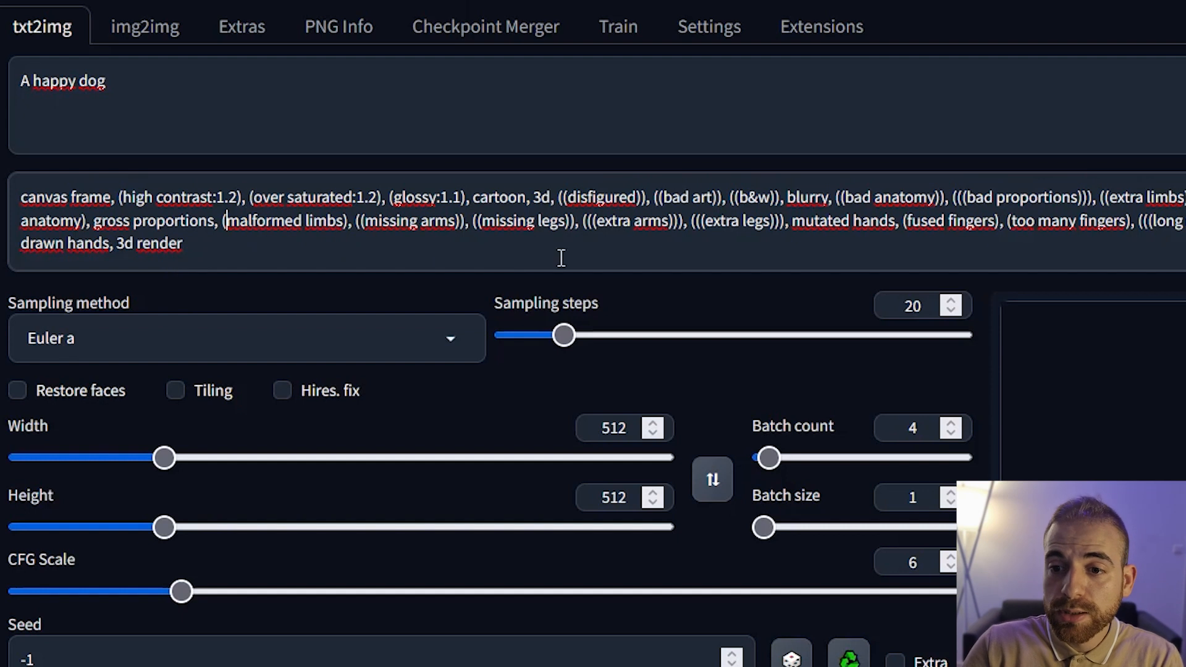
double_click(504, 198)
left_click(541, 194)
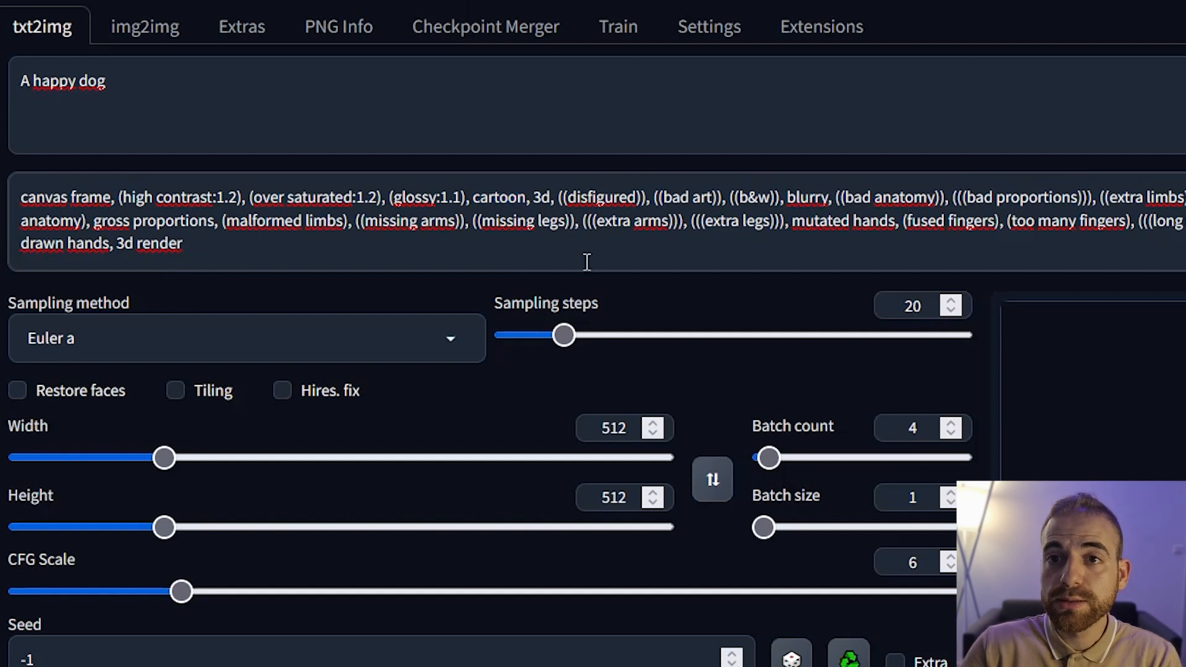
key("Right")
key("Right")
key("Right")
key("Right")
key("Right")
key("Right")
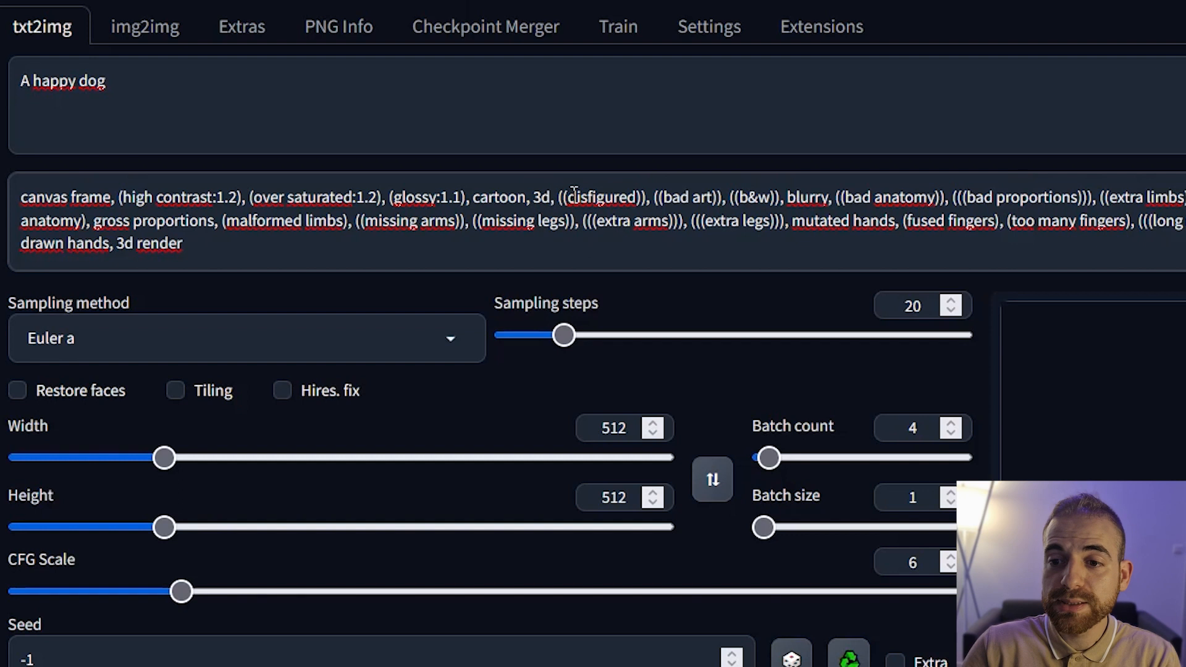
double_click(593, 198)
double_click(658, 201)
left_click(834, 220)
Clear the whole text of the negative prompt.
left_click_drag(884, 252, 1, 196)
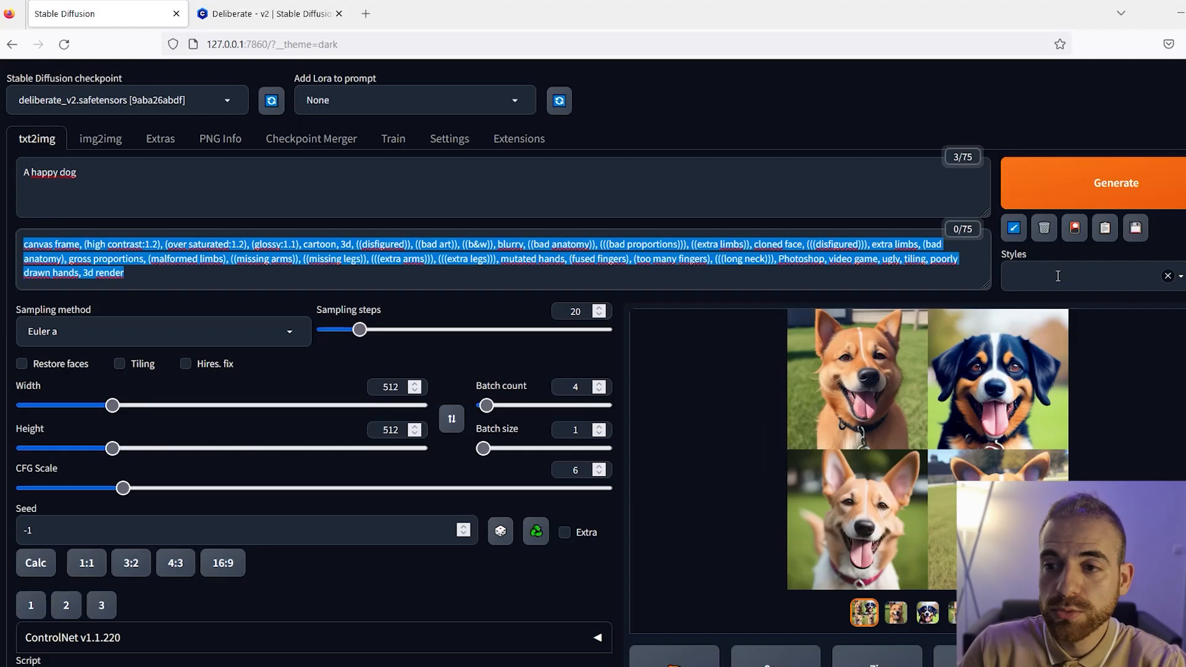
key("BackSpace")
Apply the Default_Negative and Digital/Oil Painting styles to the prompt and generate the happy dog images.
left_click(1059, 275)
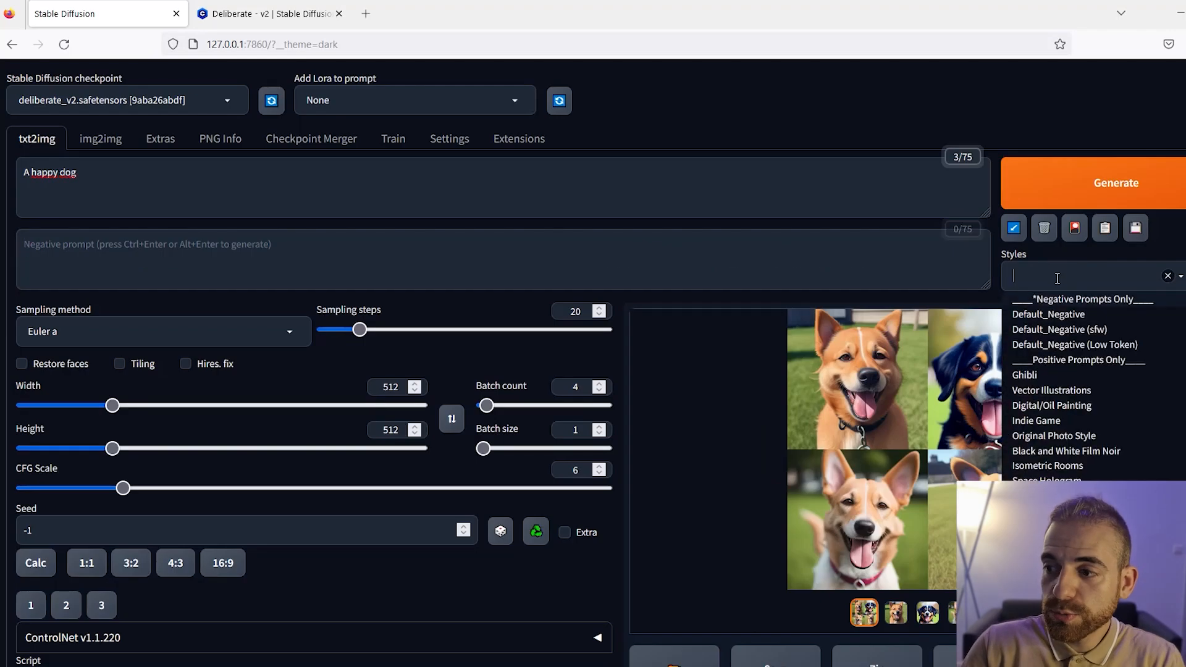
left_click(1063, 318)
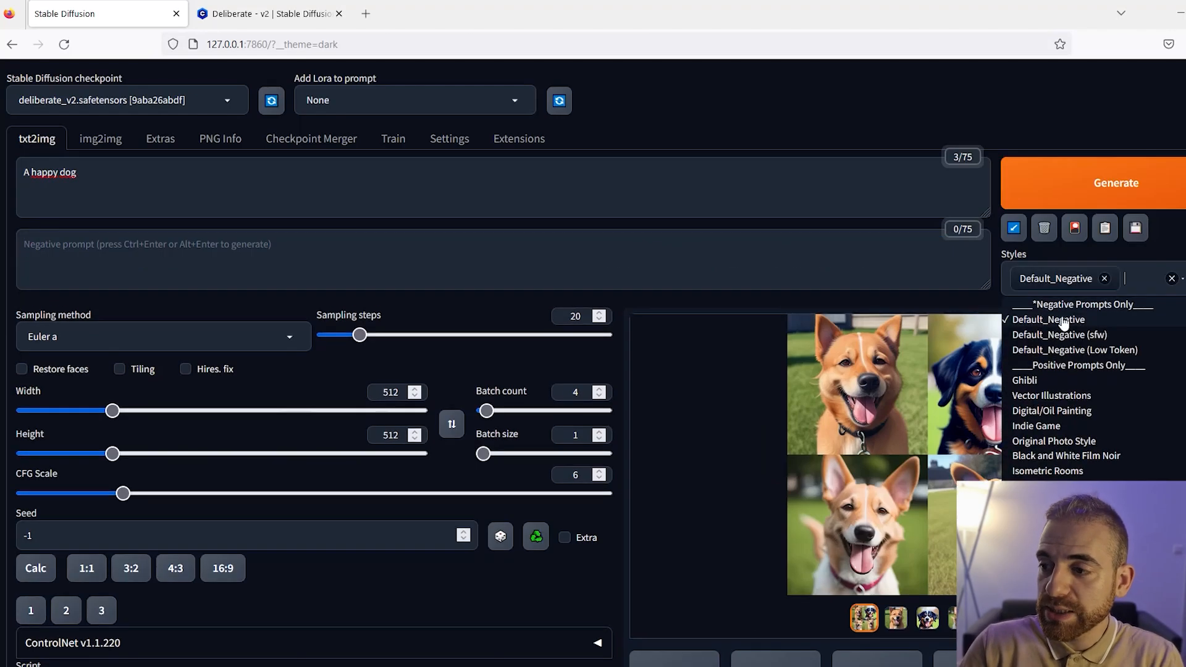
left_click(1105, 409)
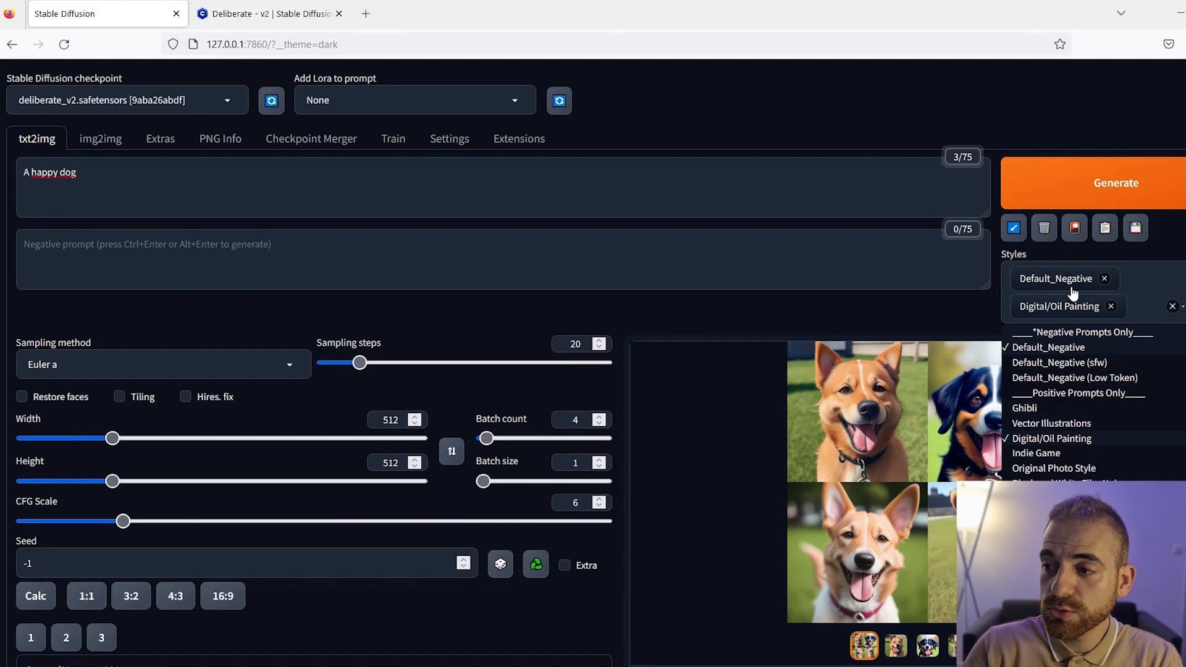
left_click(95, 251)
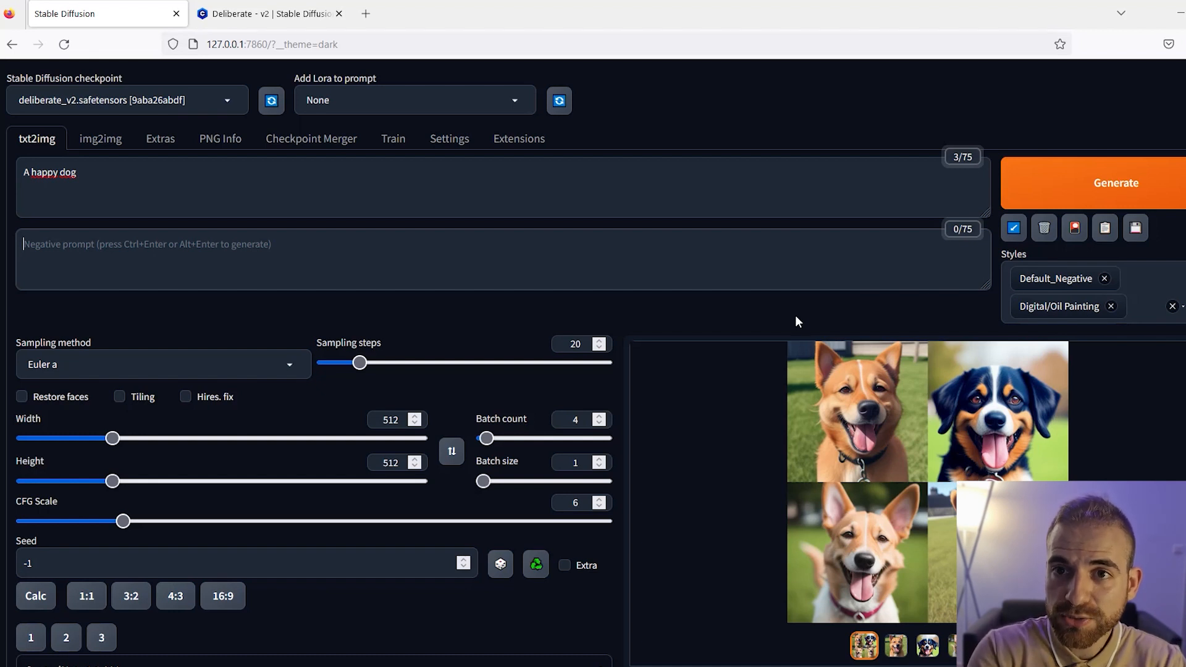
left_click(1055, 190)
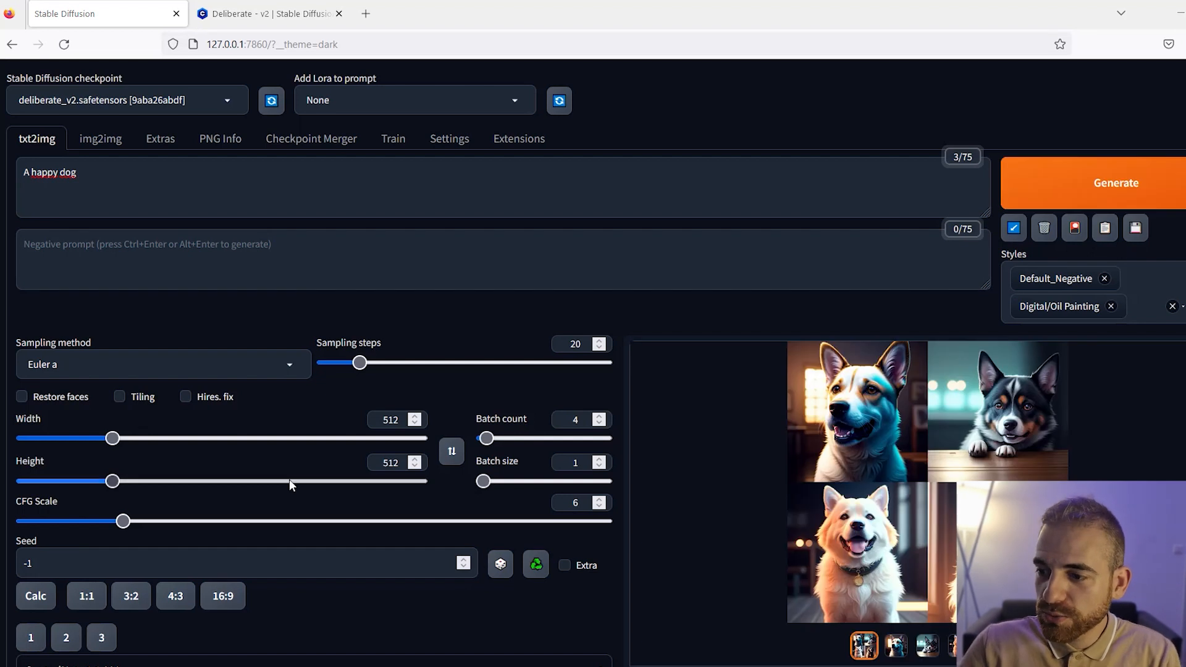
Examine the styled image grid and each individual dog image at full size, then close the enlarged view.
left_click(878, 482)
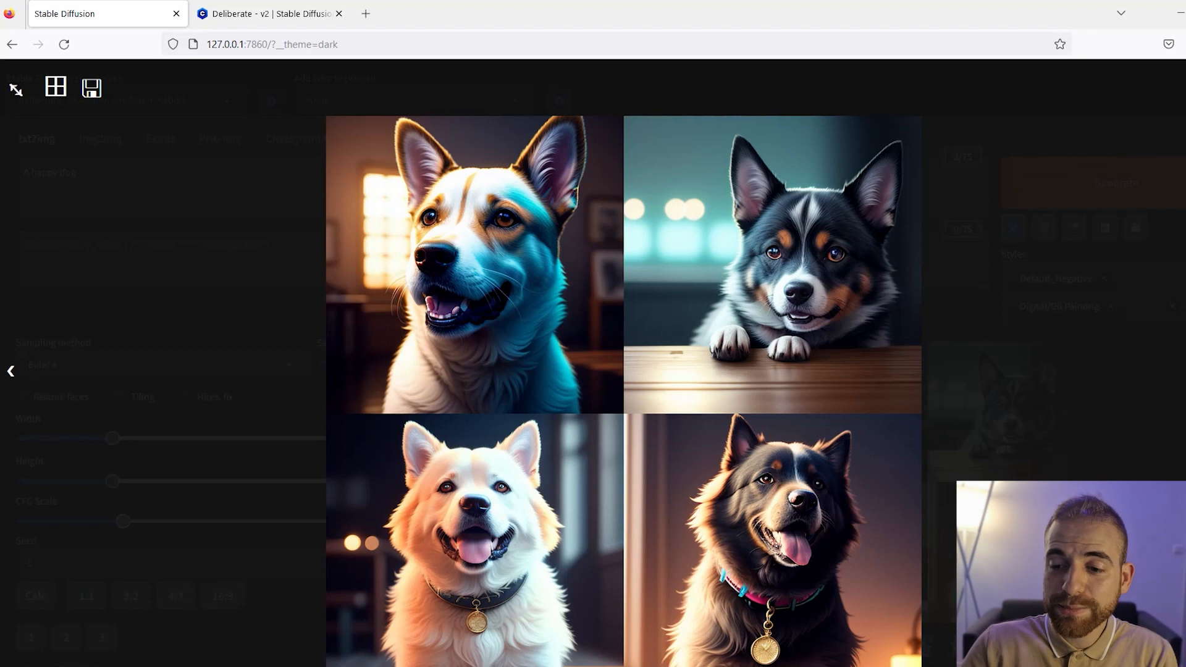
key("Right")
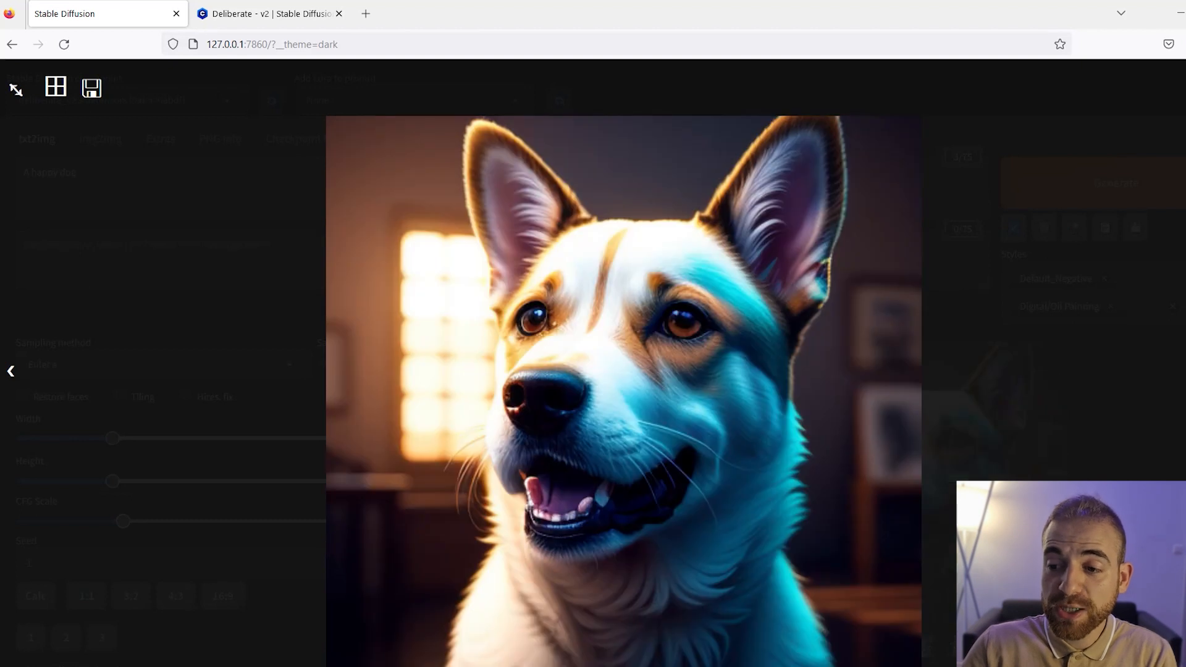
key("Right")
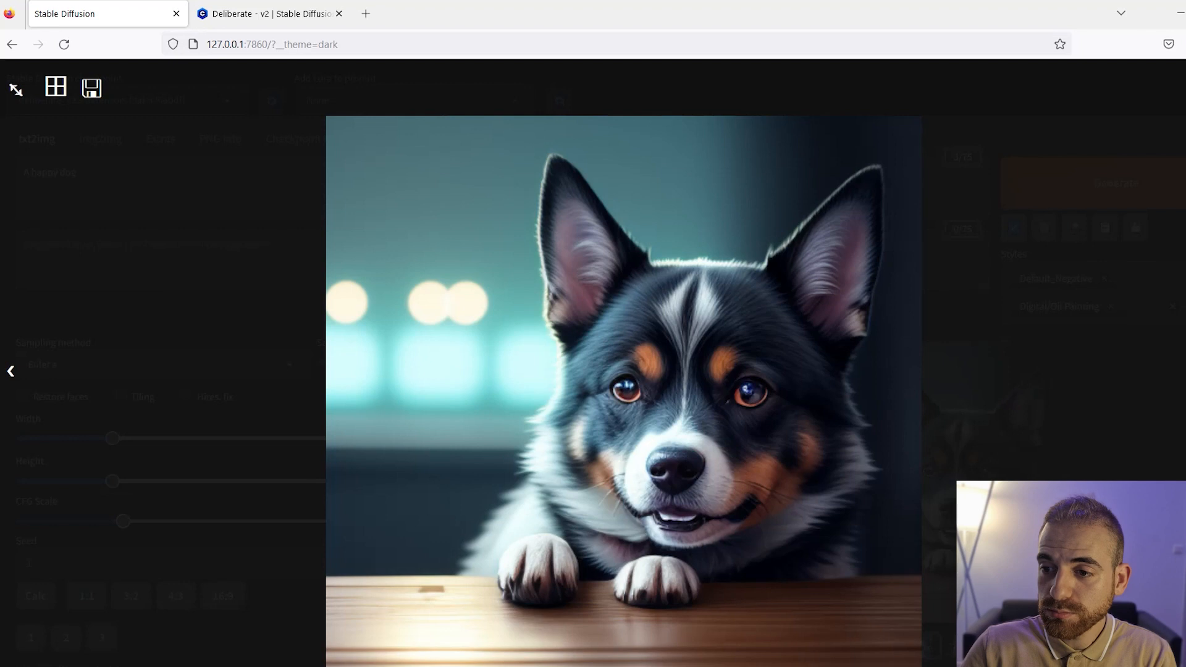
key("Right")
key("Right")
left_click(1095, 365)
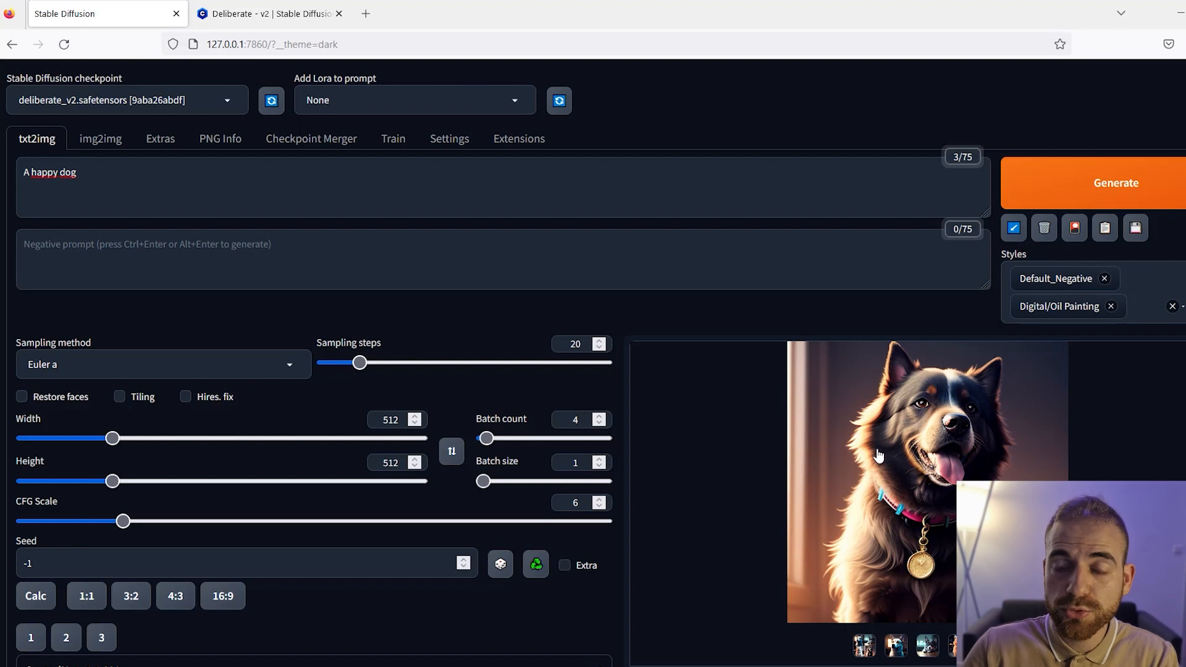
Reuse the seed of the selected black dog image in the generation settings.
left_click(537, 573)
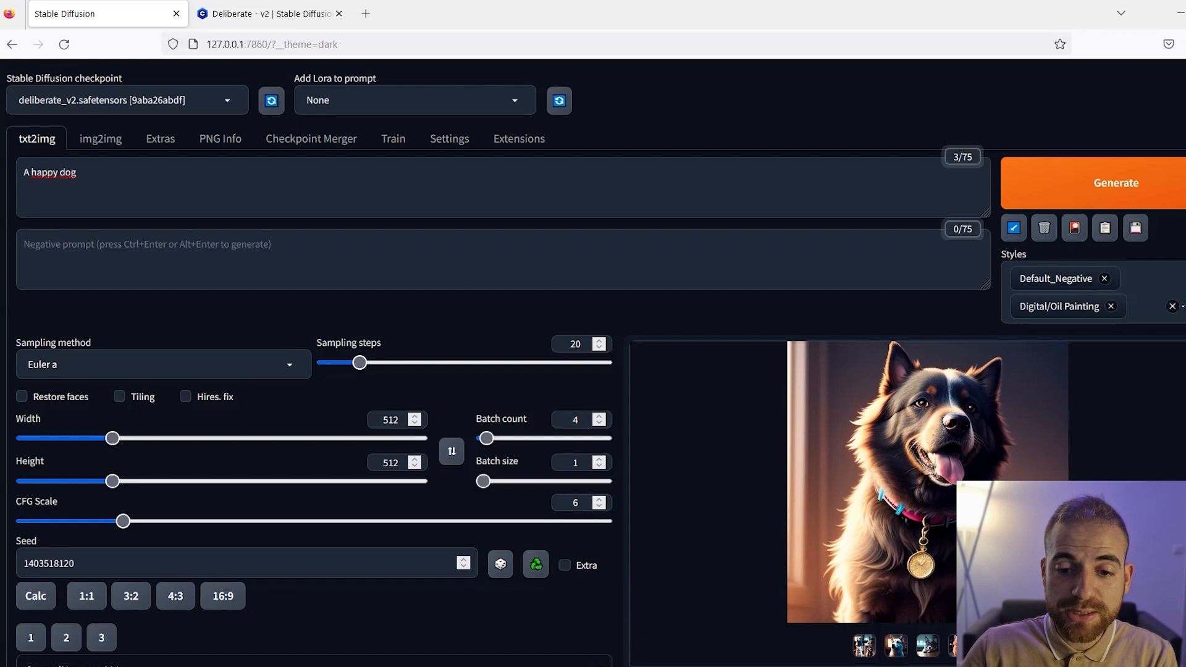
double_click(107, 569)
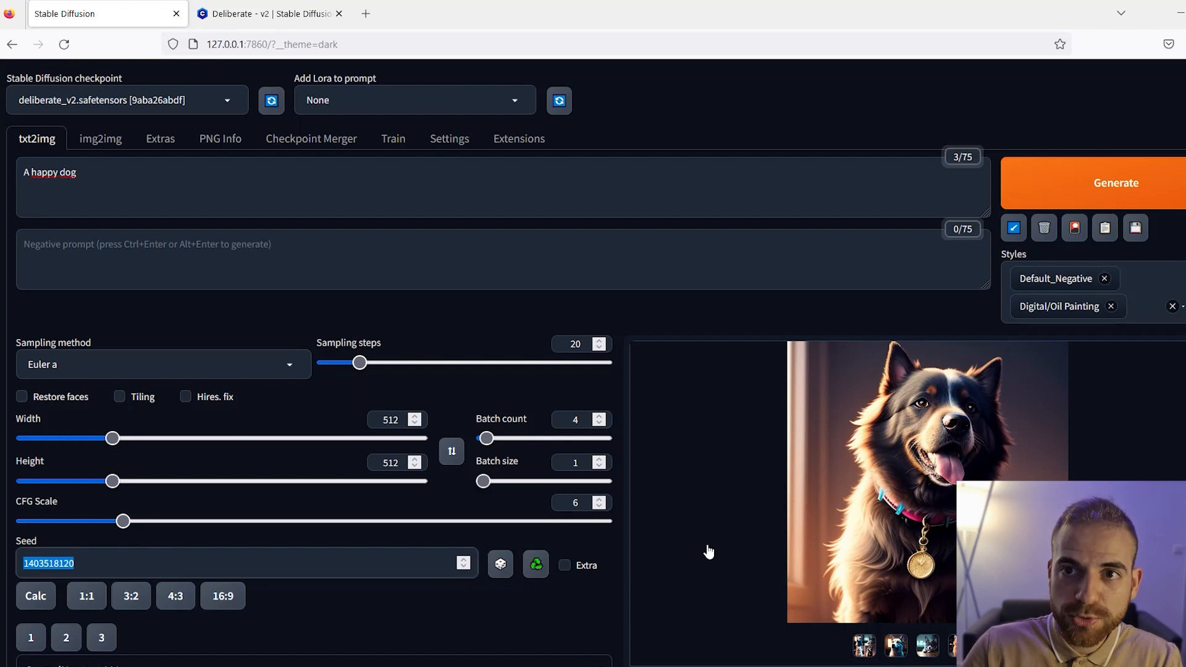
scroll(702, 537, "down", 3)
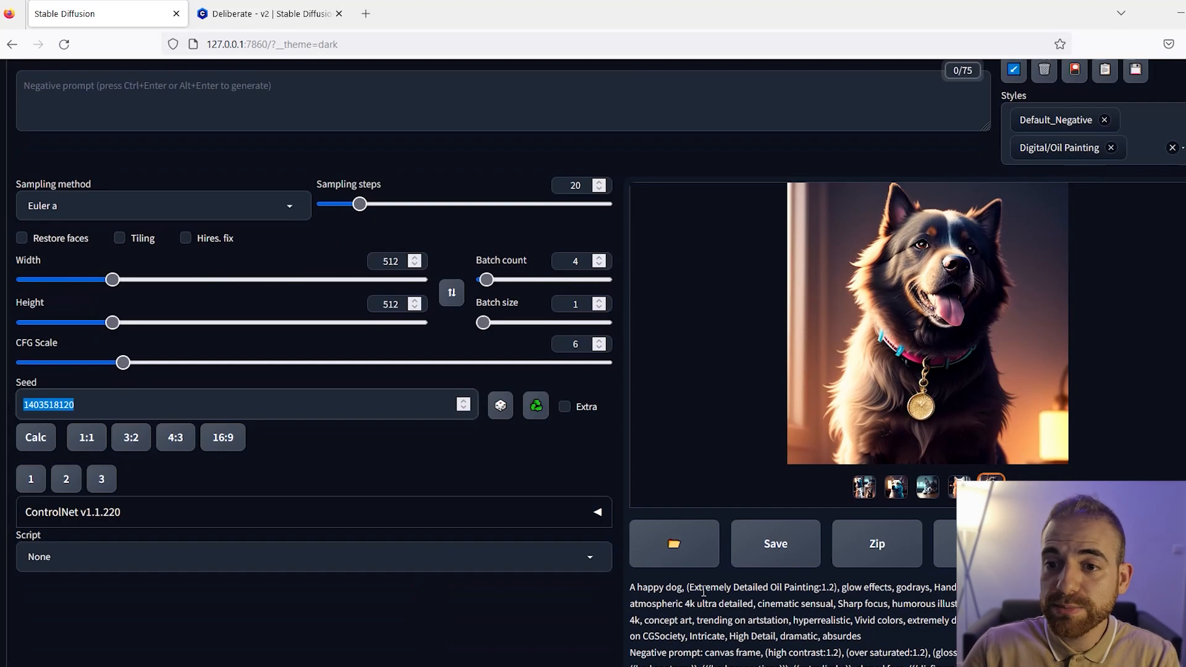
scroll(778, 373, "up", 3)
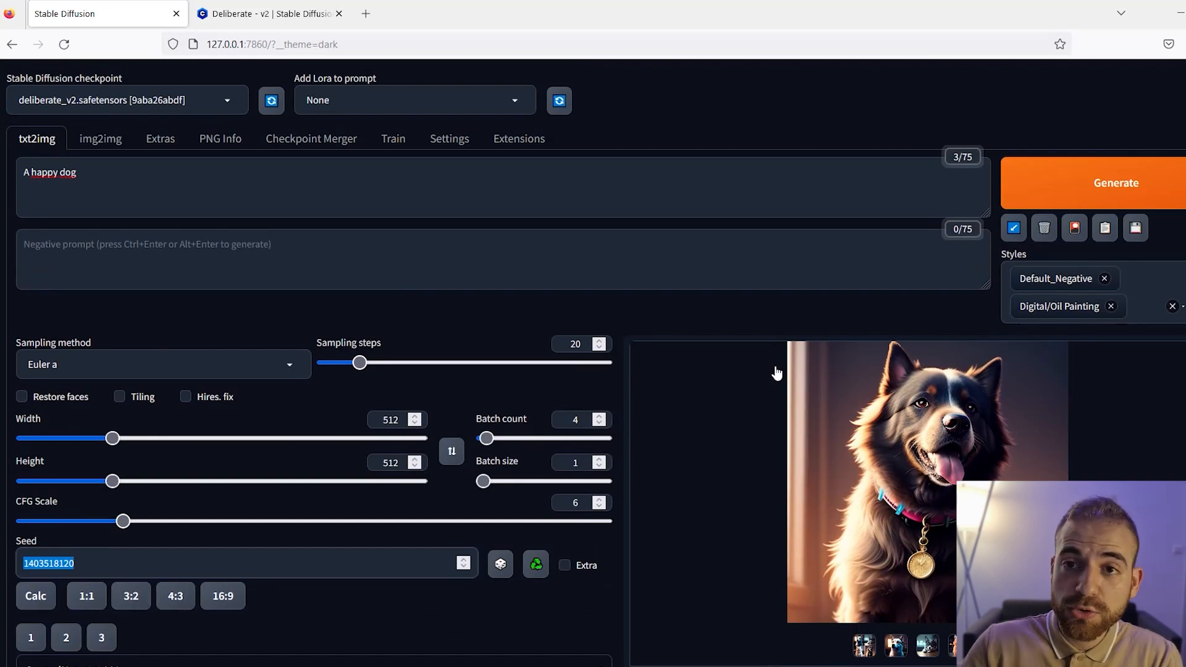
Open the txt2img output folder and show the images saved in its 2023-06-09 subfolder.
scroll(772, 369, "down", 2)
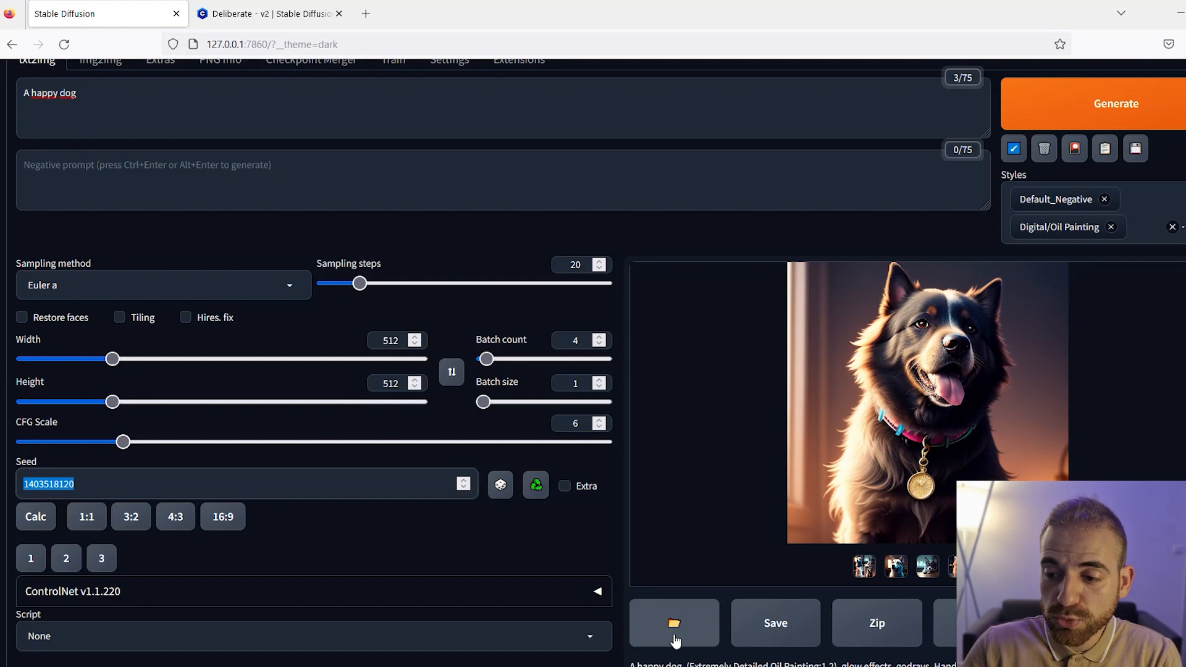
left_click(675, 640)
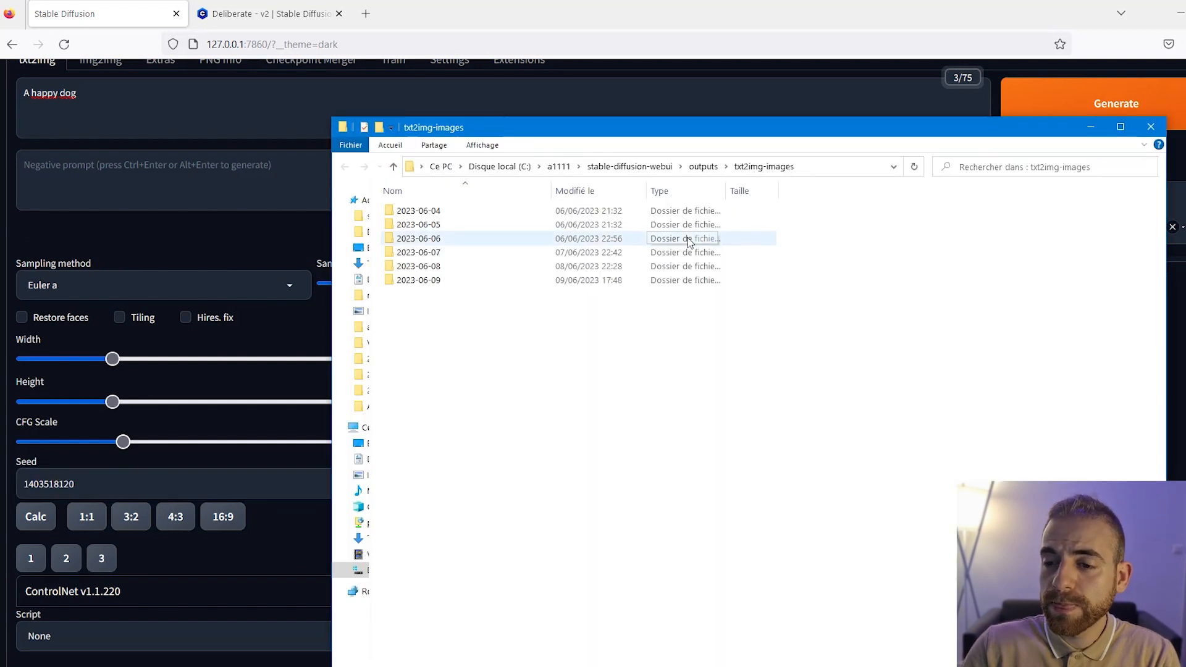
double_click(521, 280)
left_click_drag(386, 299, 738, 204)
left_click_drag(661, 370, 530, 335)
left_click_drag(932, 186, 657, 220)
Load the black dog image 00007-1403518120.png from the output folder into PNG Info.
scroll(238, 153, "up", 2)
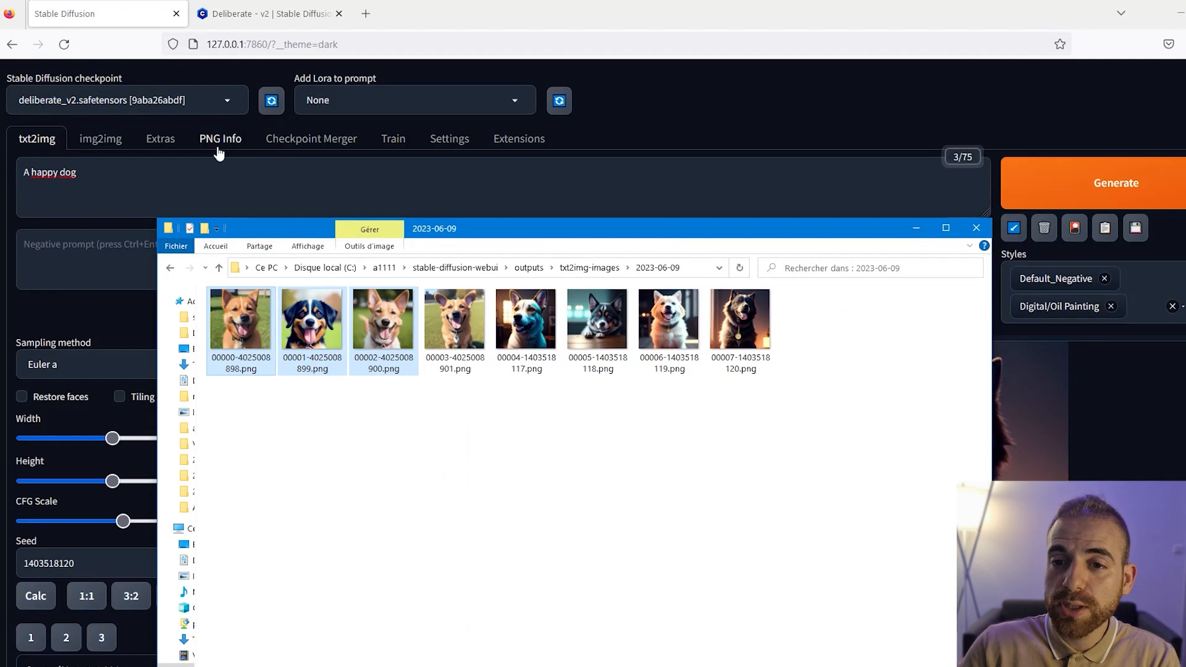
left_click(213, 143)
left_click(214, 145)
key("alt+Tab")
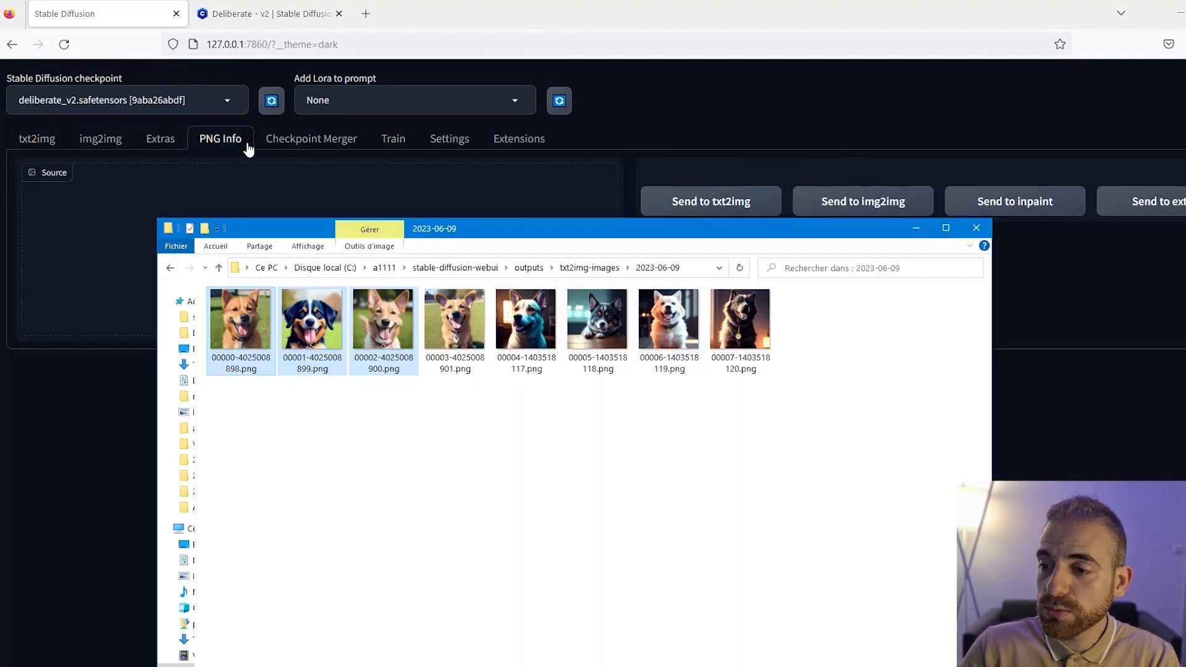
left_click_drag(708, 233, 876, 332)
left_click_drag(922, 418, 309, 230)
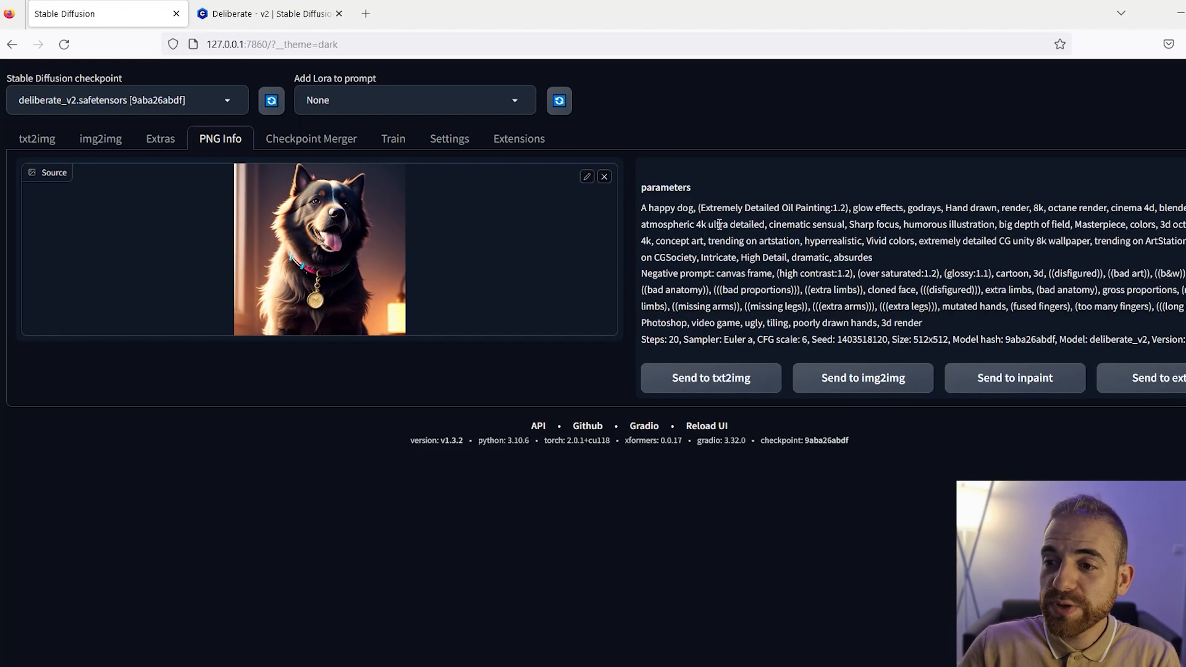
Review the prompts and settings stored in the image, send them to txt2img and check the transferred seed.
left_click_drag(641, 209, 971, 323)
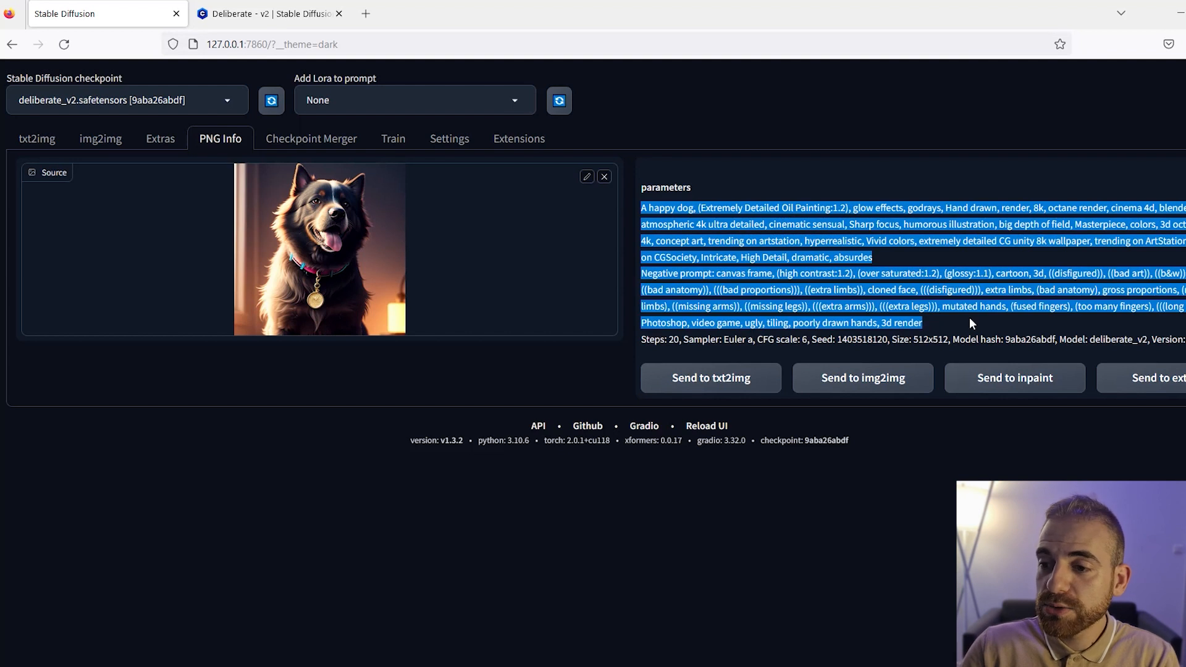
left_click_drag(671, 341, 1074, 340)
left_click(902, 363)
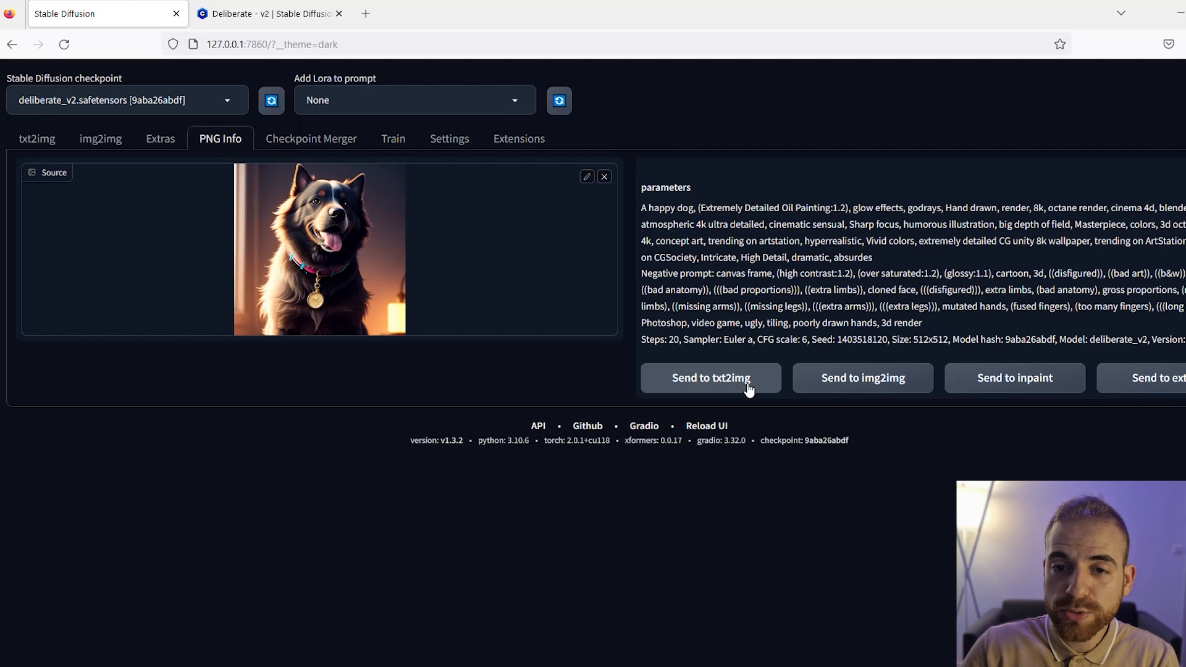
left_click(726, 390)
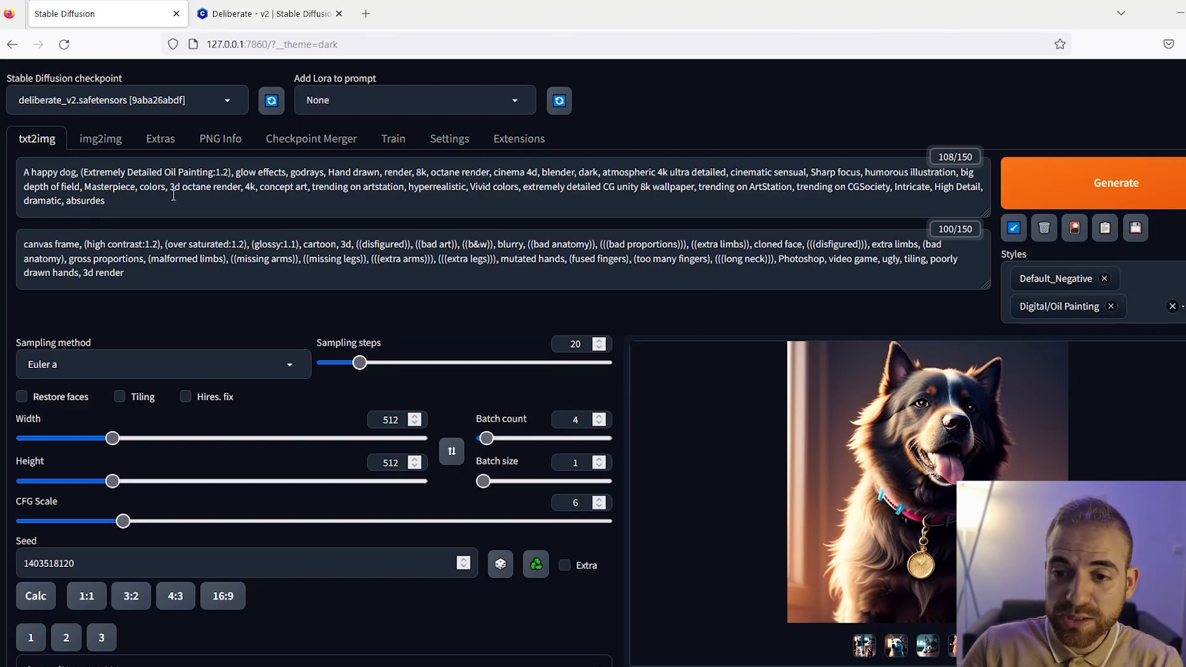
scroll(358, 225, "down", 1)
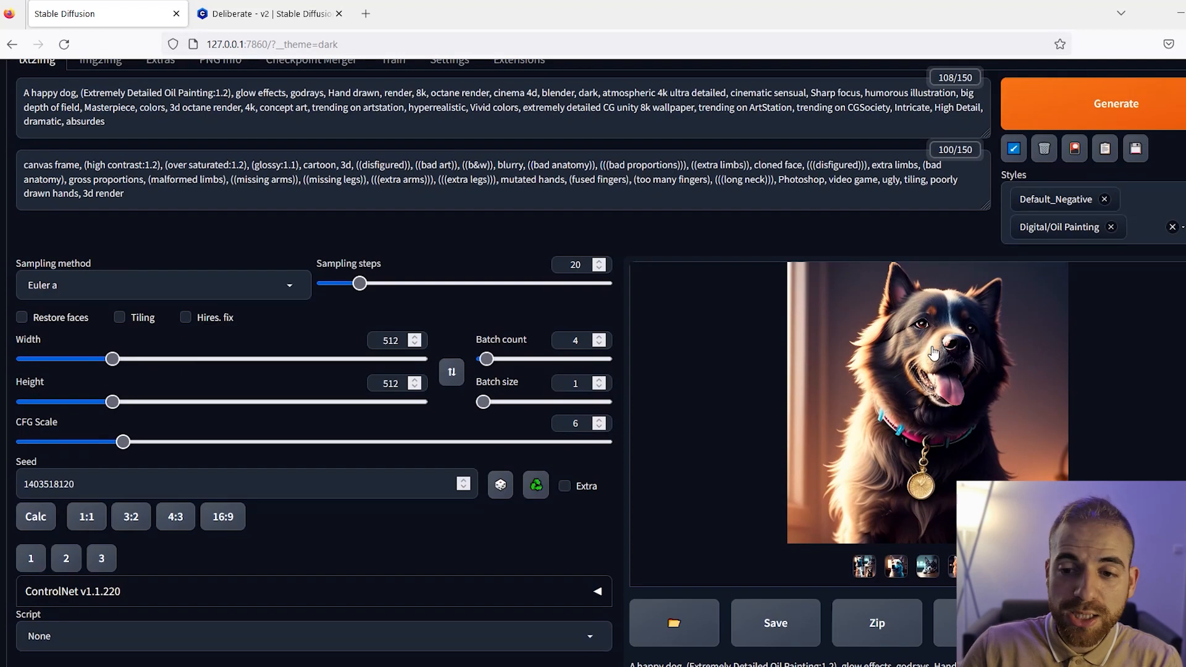
left_click_drag(124, 482, 21, 482)
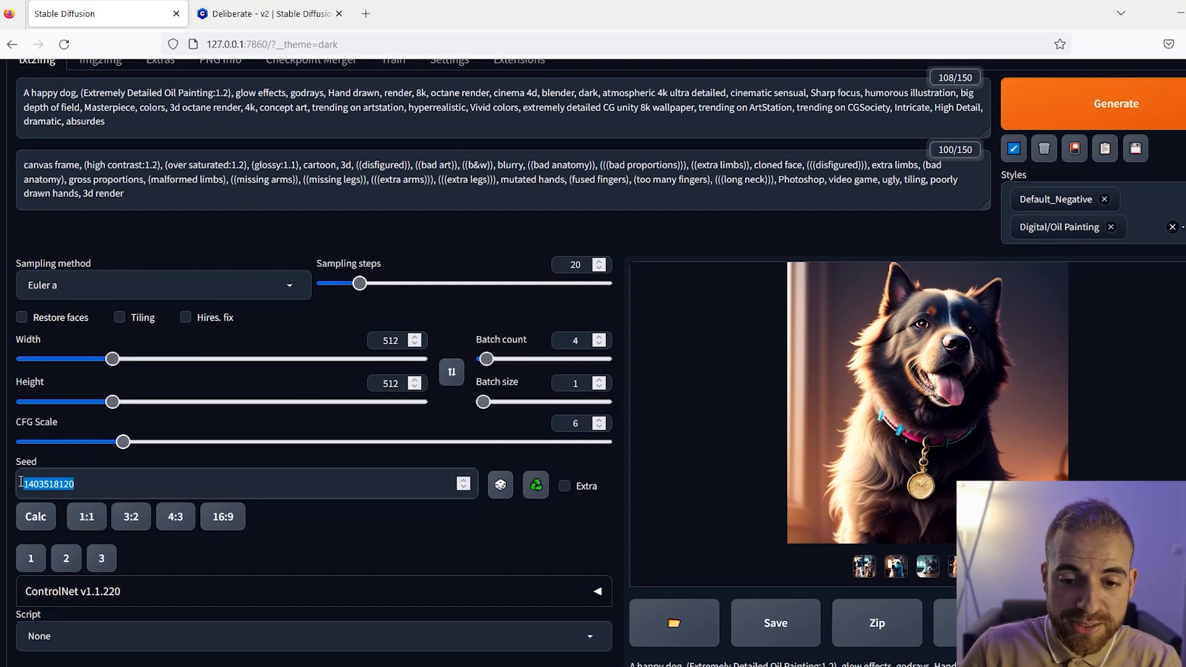
scroll(805, 482, "up", 1)
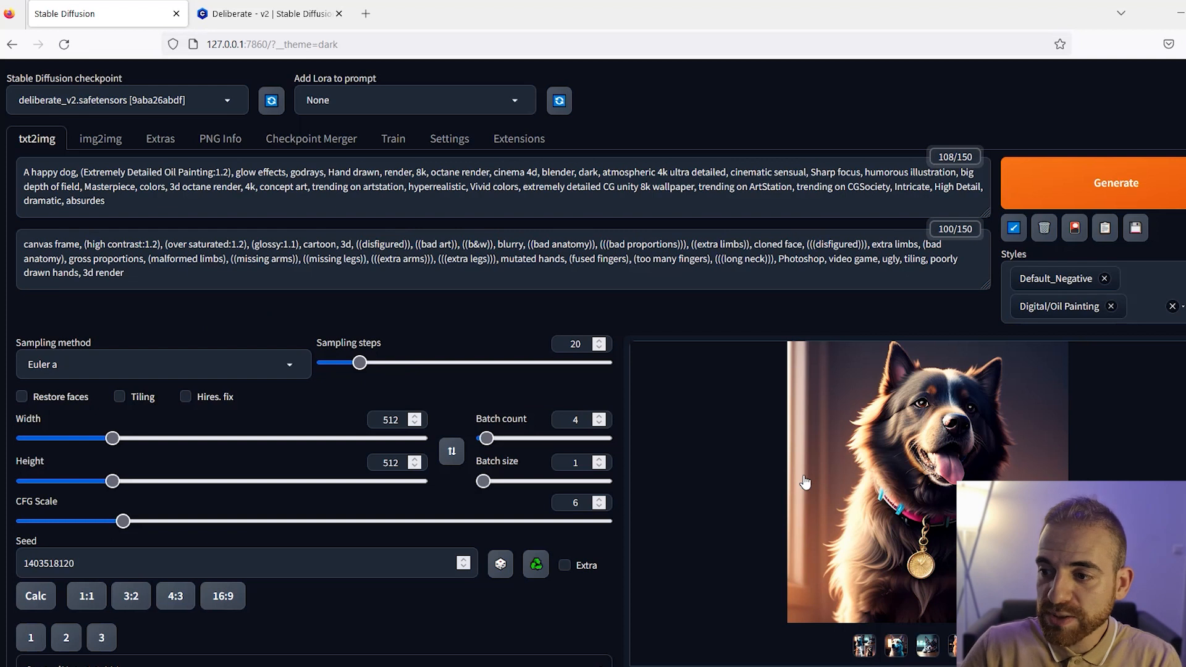
Examine the black dog image and the grid comparing sampling steps from 1 to 20 and beyond at full size.
scroll(306, 336, "down", 1)
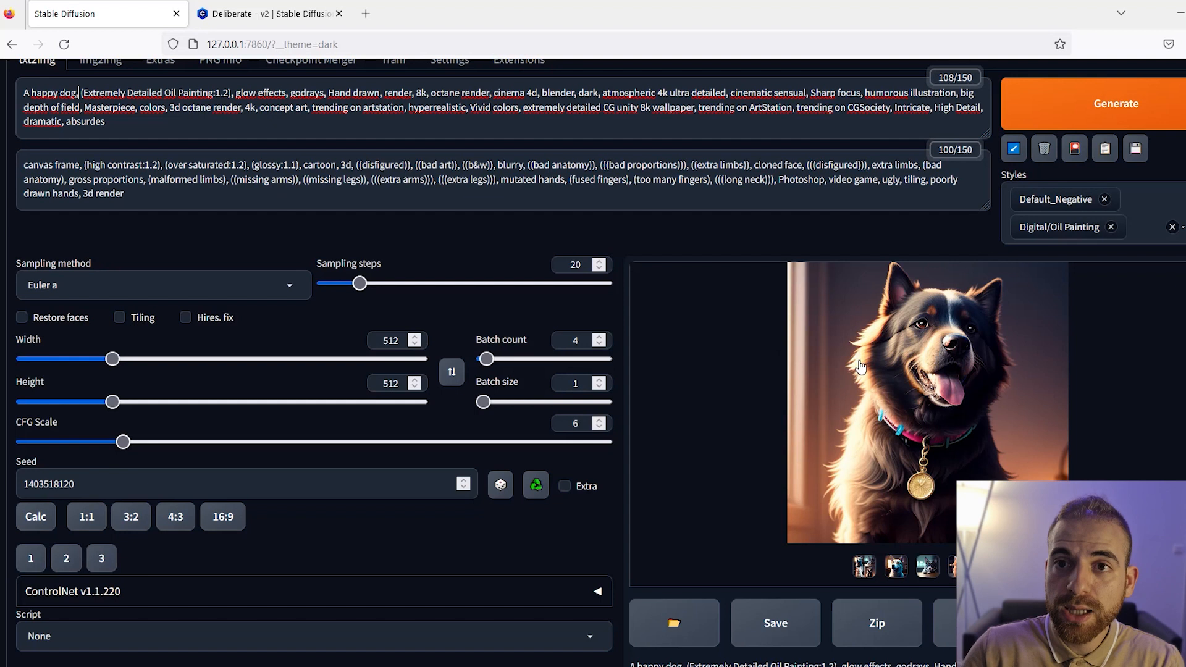
left_click(807, 368)
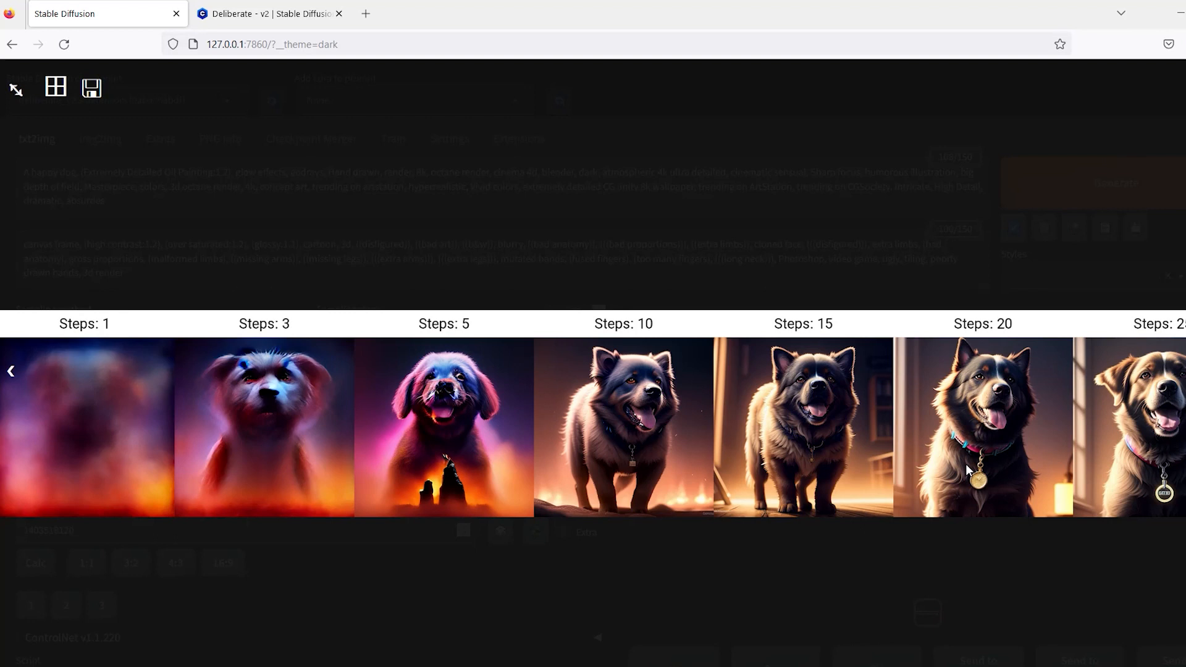
left_click(914, 429)
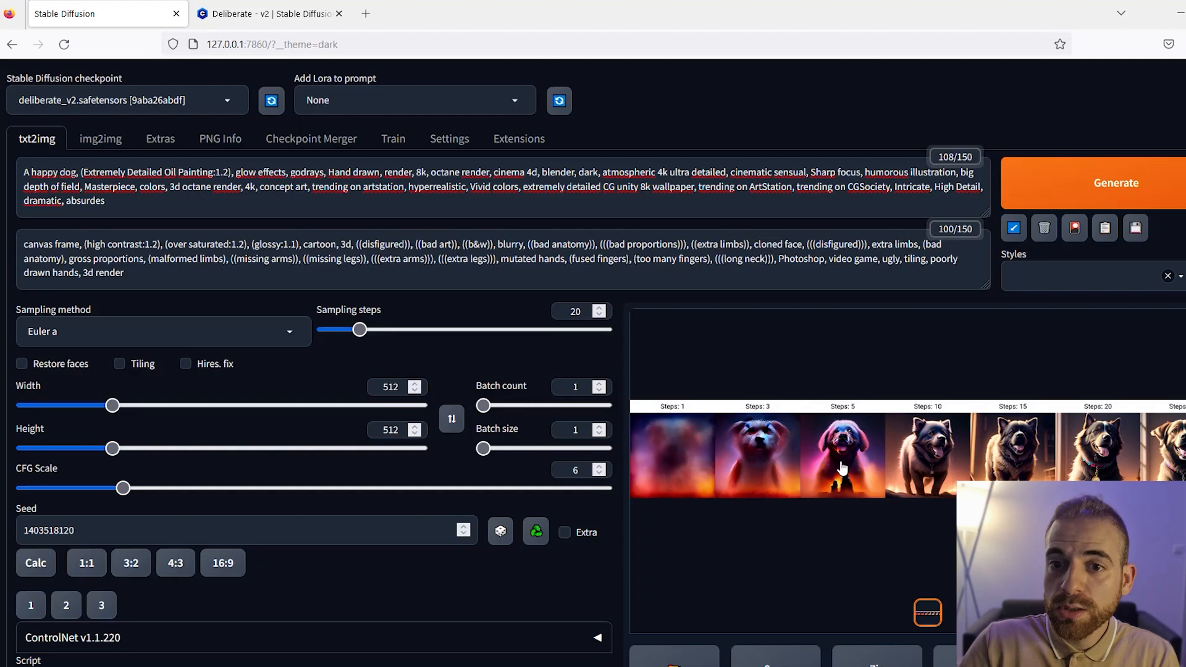
left_click(1115, 403)
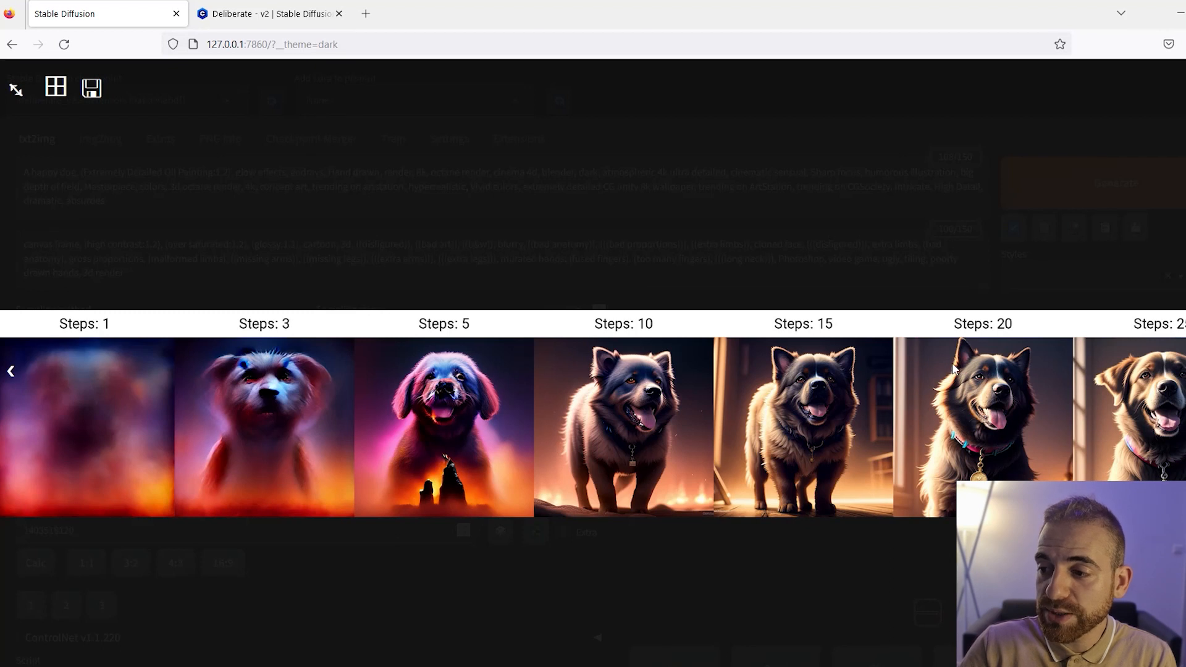
left_click(774, 465)
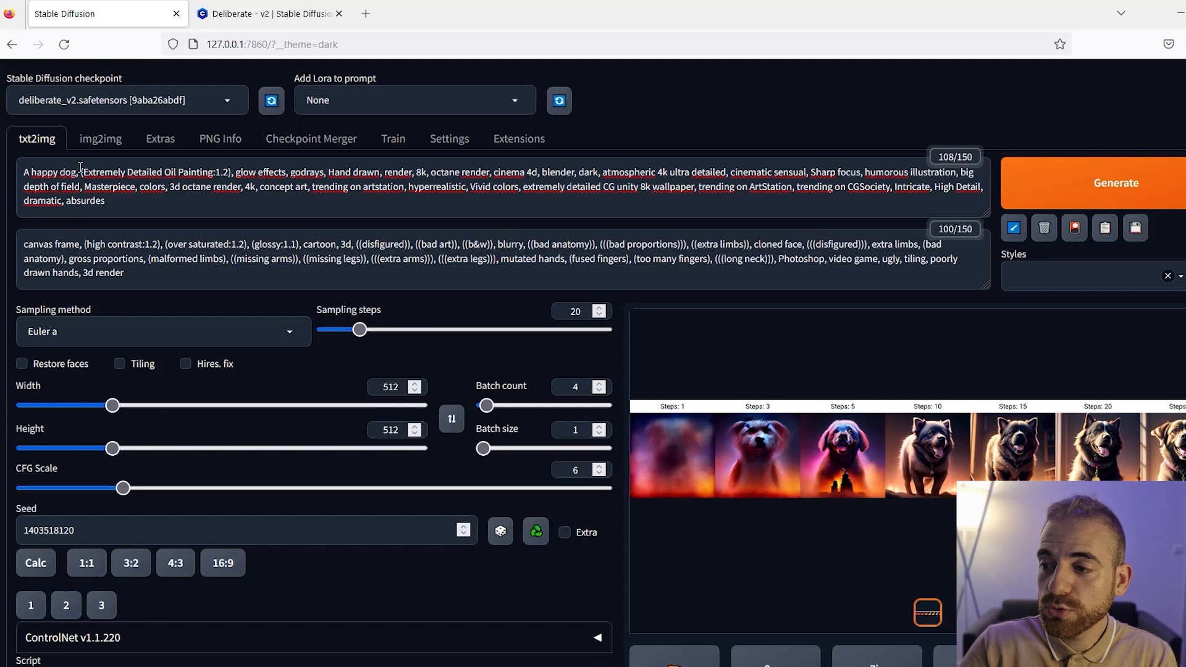
left_click(1101, 453)
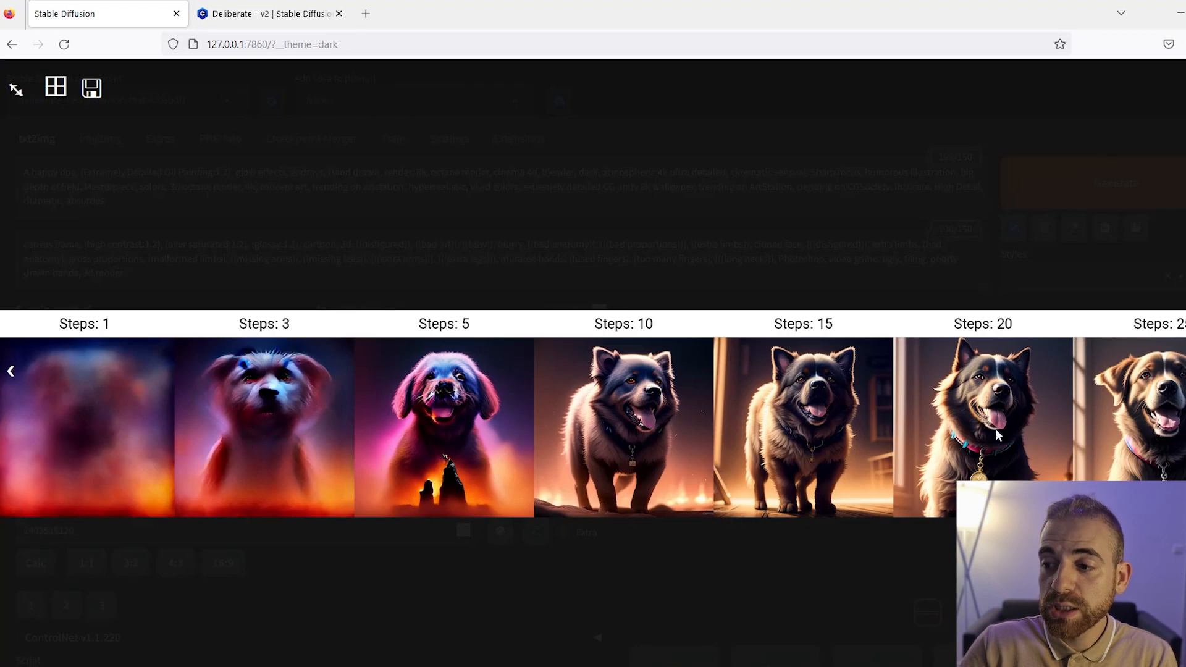
left_click(983, 360)
Clear the negative prompt and cut the positive prompt down to "A happy dog".
left_click(160, 180)
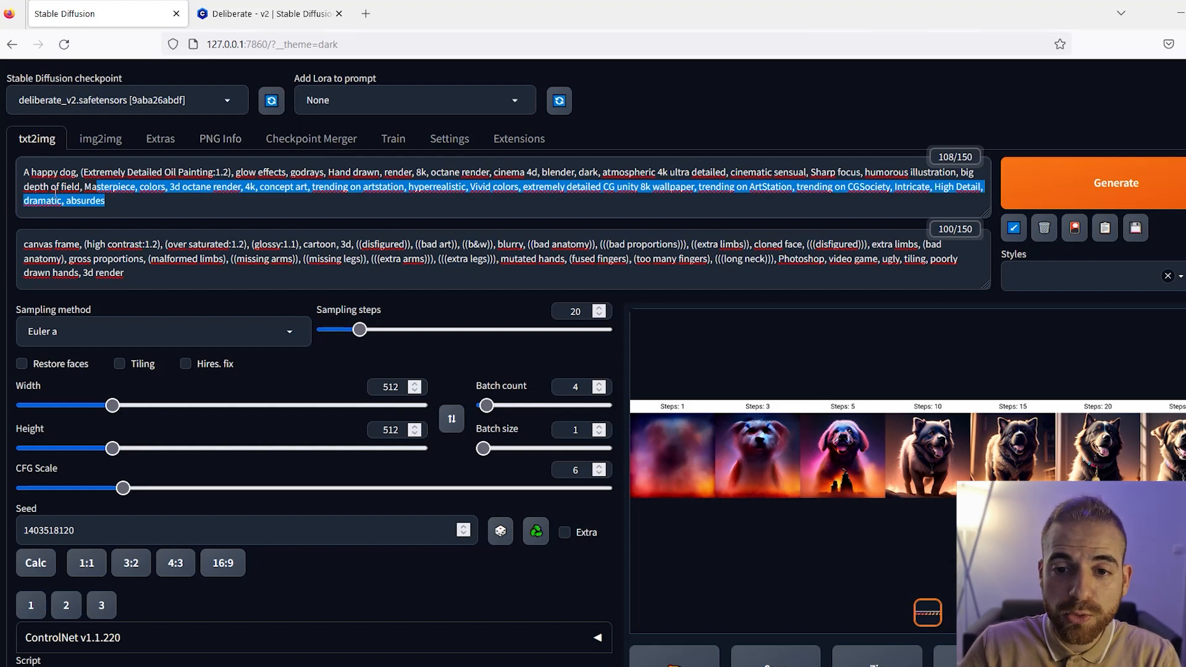
left_click(115, 199)
left_click_drag(114, 199, 80, 172)
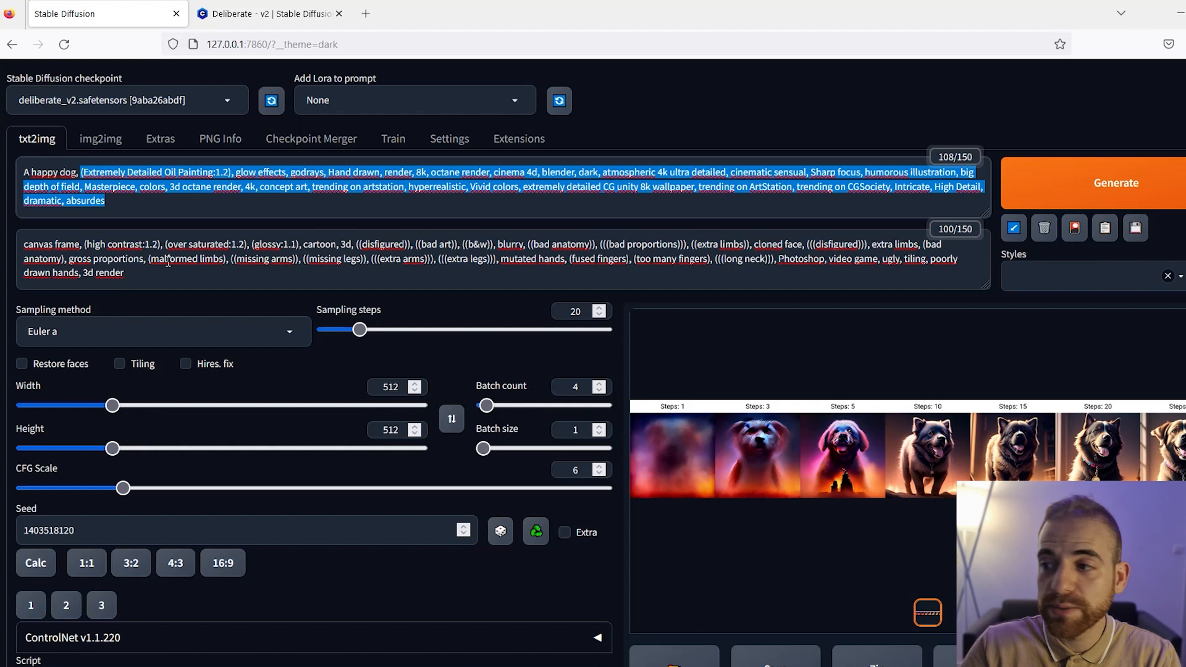
triple_click(169, 262)
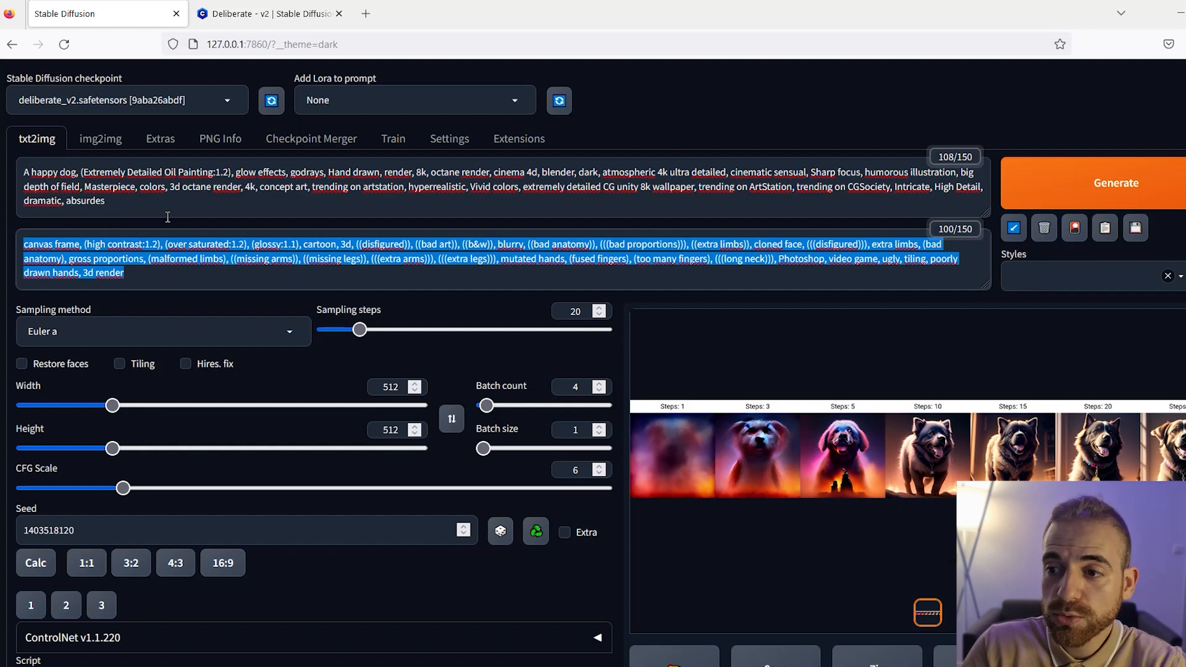
key("BackSpace")
left_click_drag(220, 202, 79, 172)
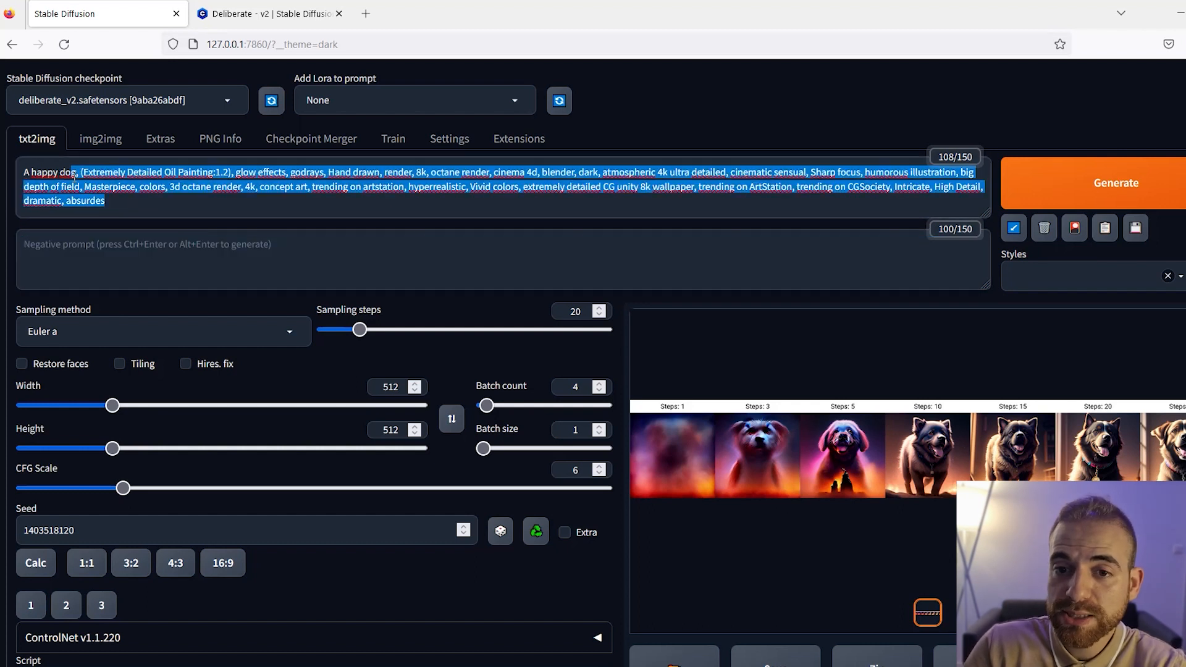
key("BackSpace")
key("BackSpace")
Apply the Default_Negative and Digital/Oil Painting styles.
left_click(1083, 285)
left_click(1048, 319)
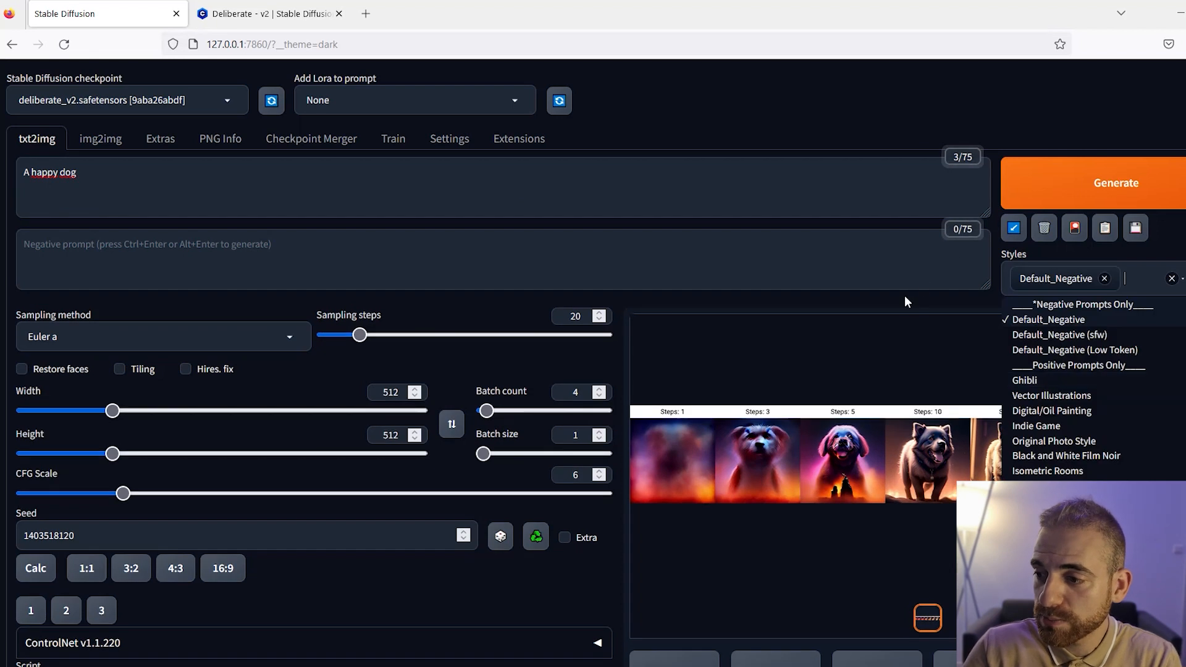
left_click(1052, 411)
Extend the prompt to "A happy dog, with a hat".
left_click(367, 215)
type(", ")
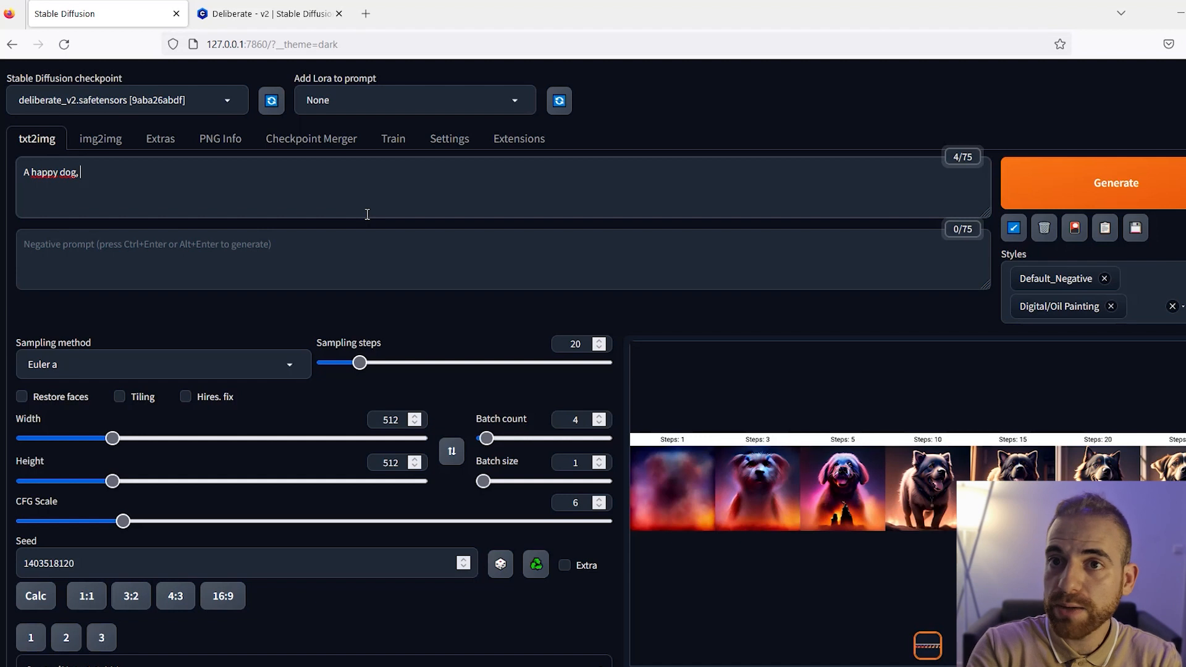
type("with a hat")
left_click(79, 174)
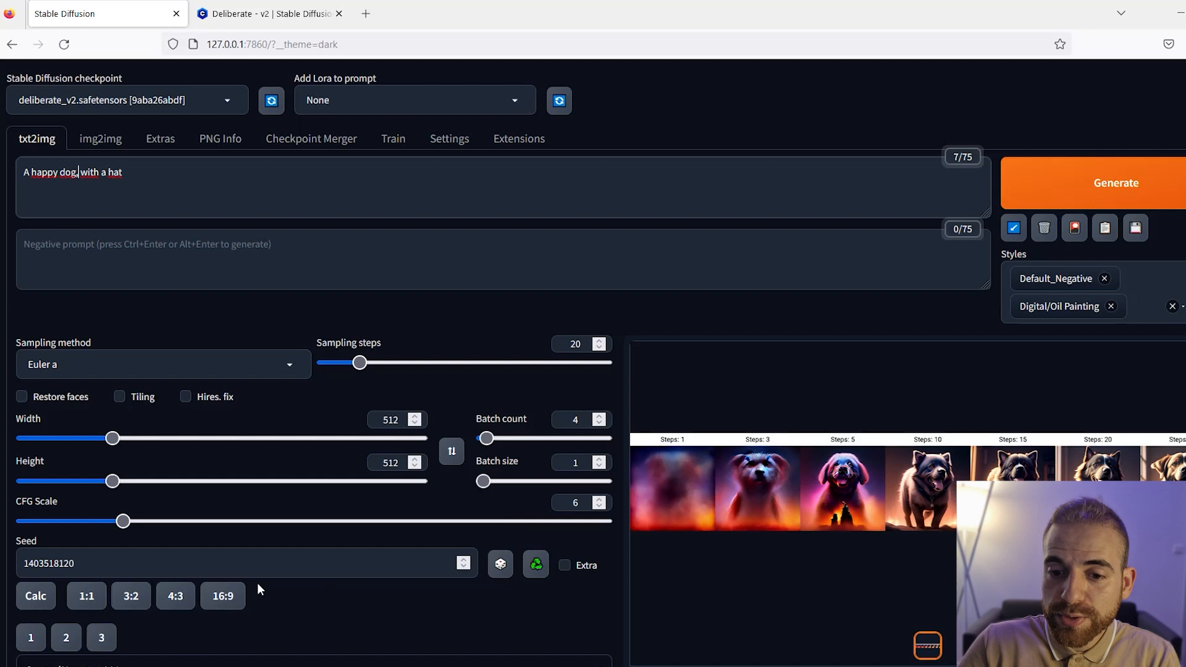
double_click(23, 568)
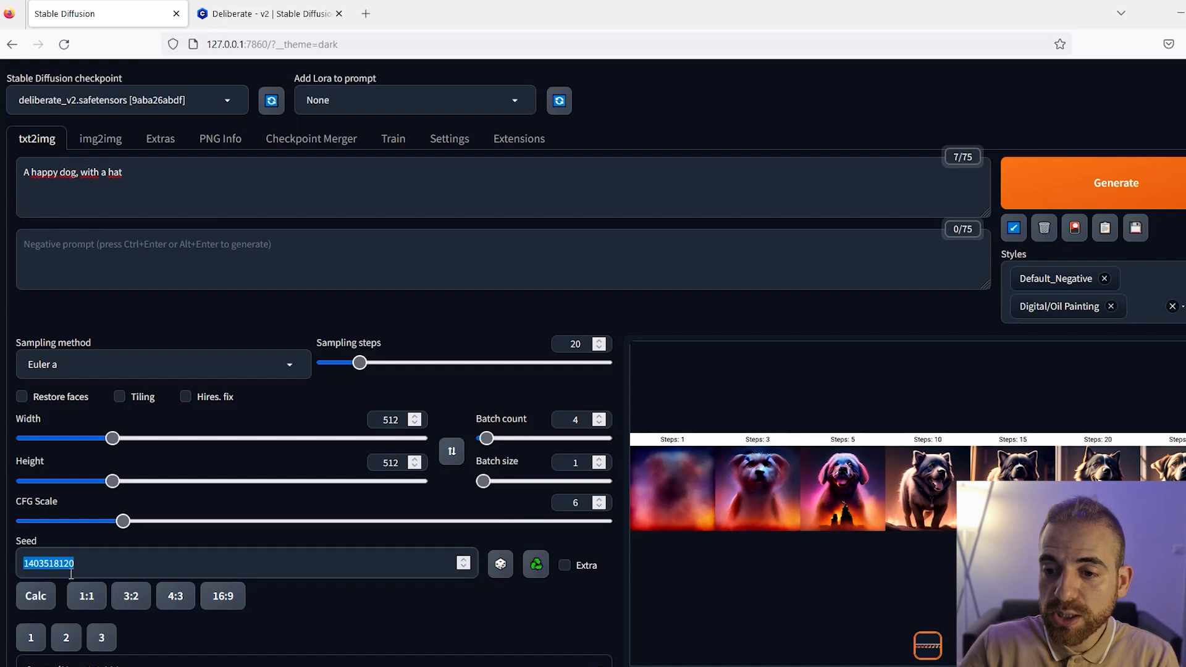
left_click(403, 424)
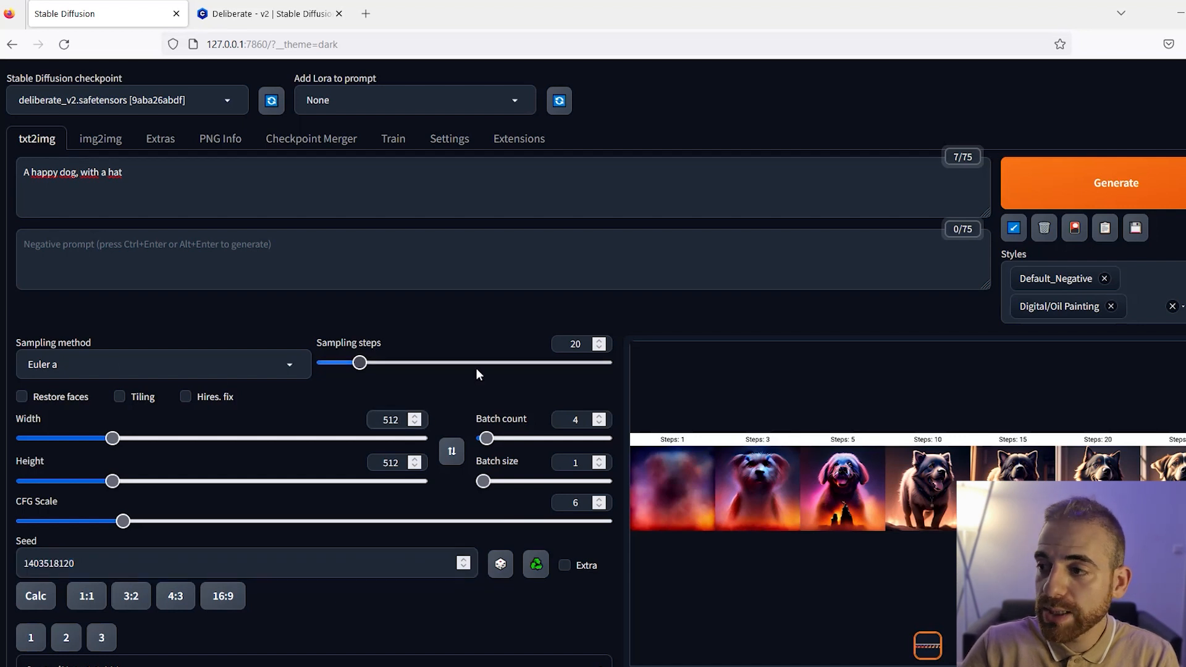
left_click(1112, 194)
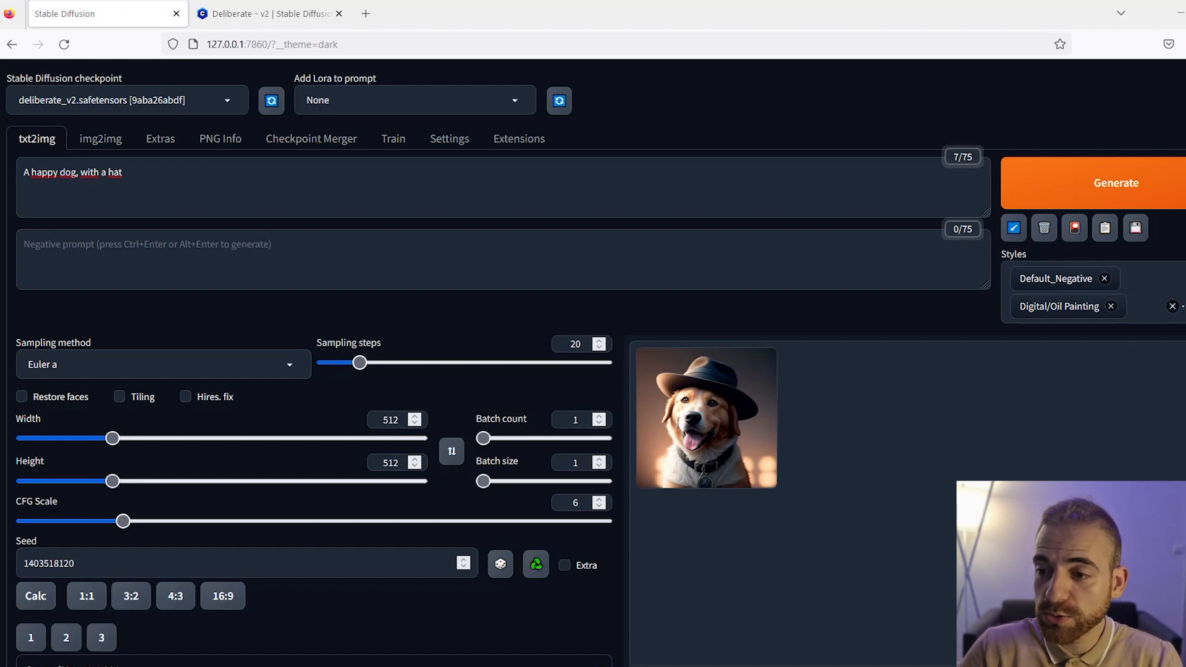
Examine the generated dog with a hat and the options for sending it to img2img, inpaint or extras.
left_click(747, 448)
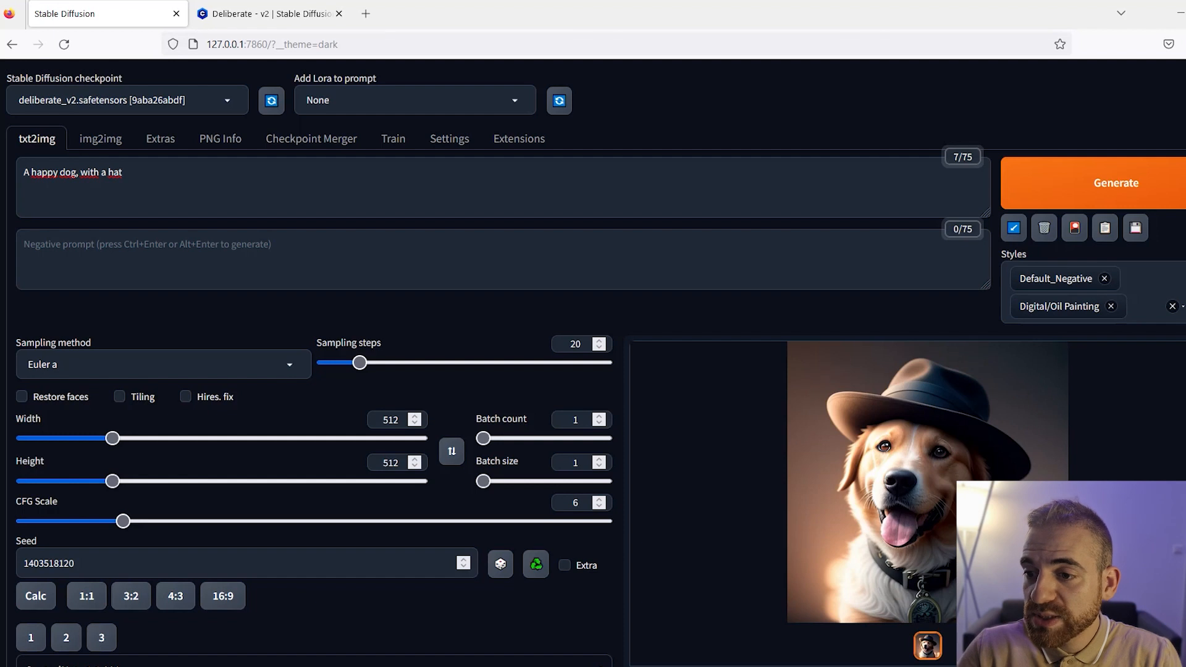
left_click(915, 469)
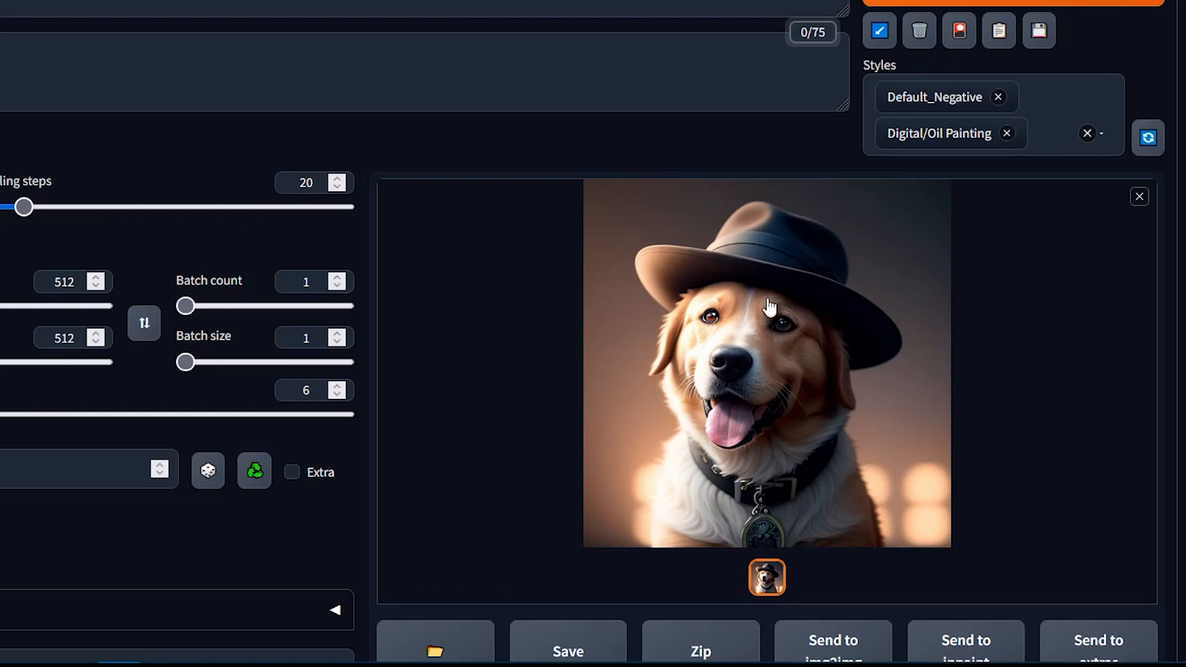
scroll(766, 309, "down", 3)
scroll(712, 489, "up", 2)
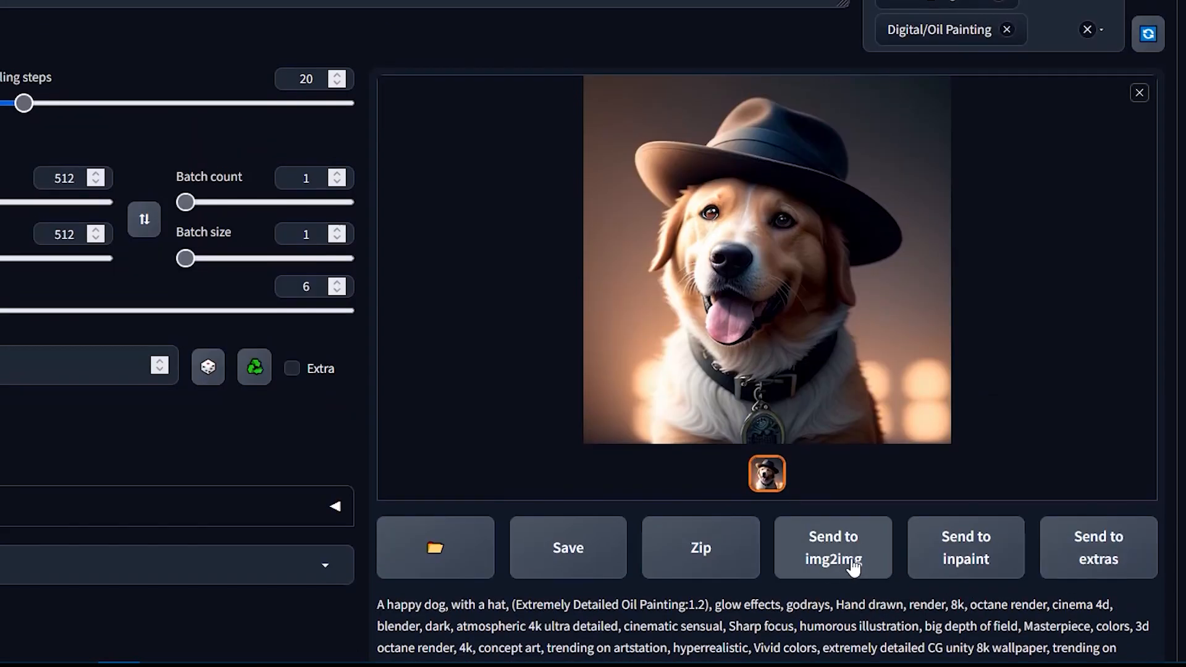
scroll(854, 567, "up", 2)
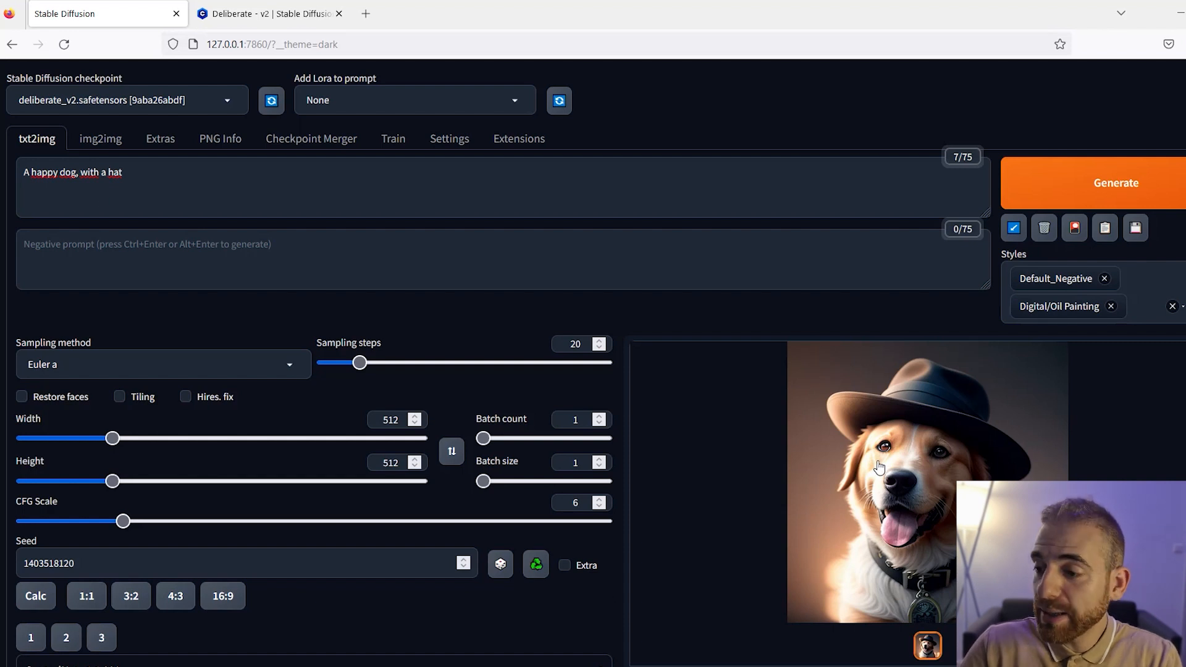
Send the generated dog with a hat to img2img and look over the resize and sampling settings.
scroll(880, 468, "down", 1)
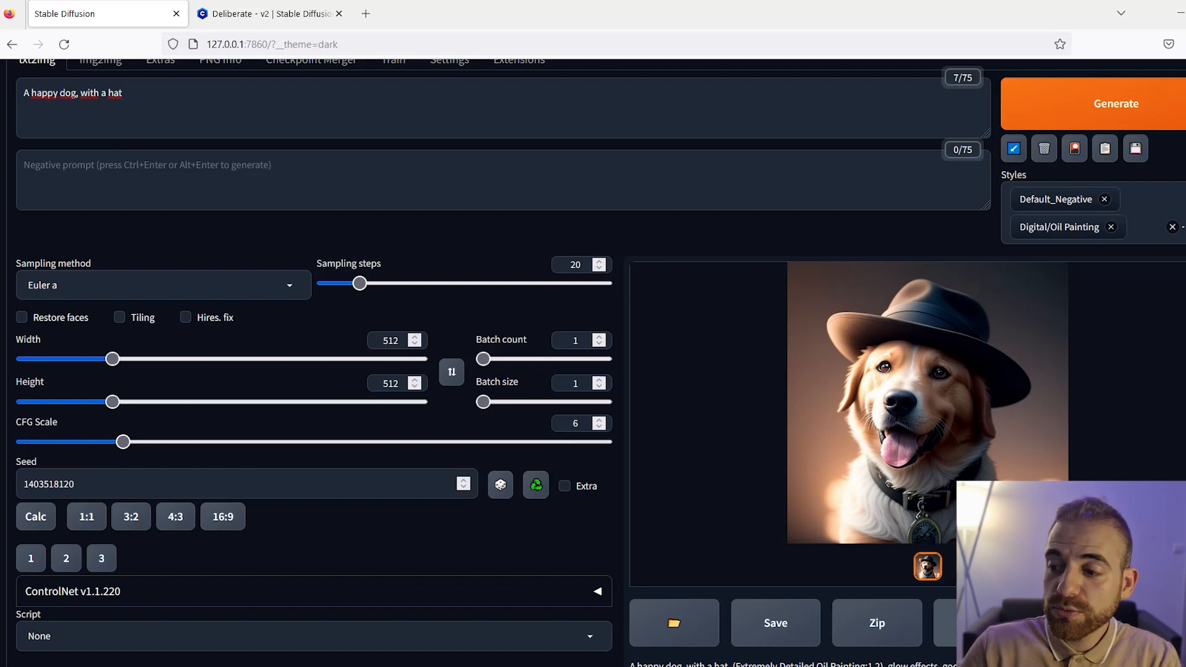
left_click(978, 623)
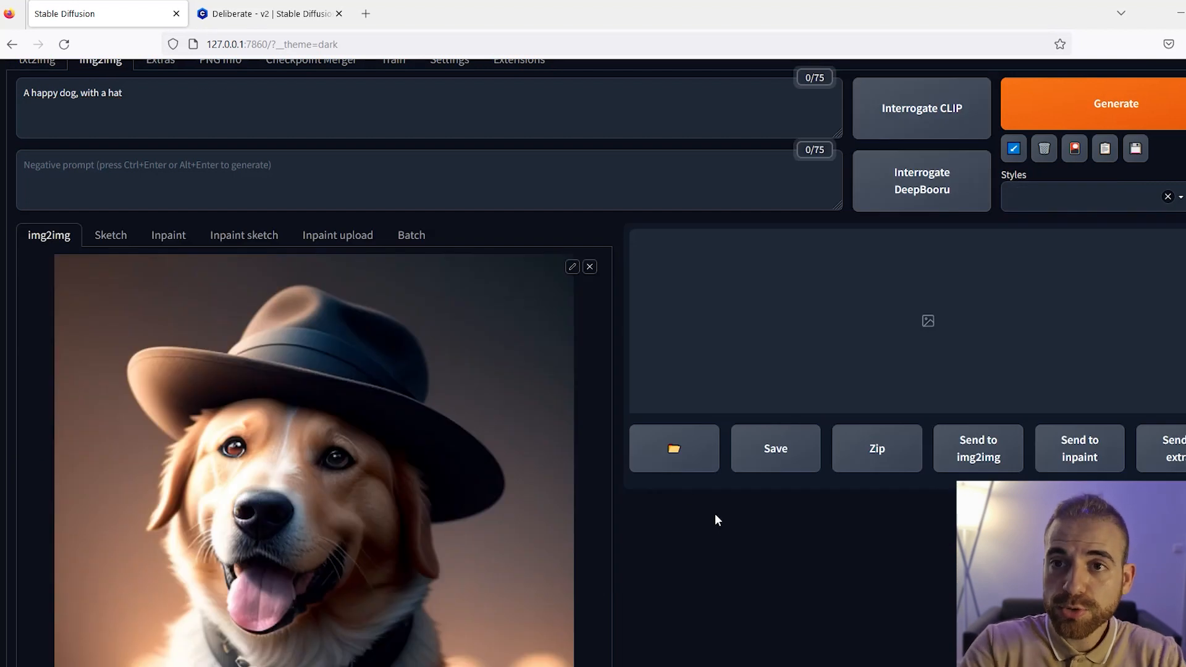
scroll(715, 514, "down", 10)
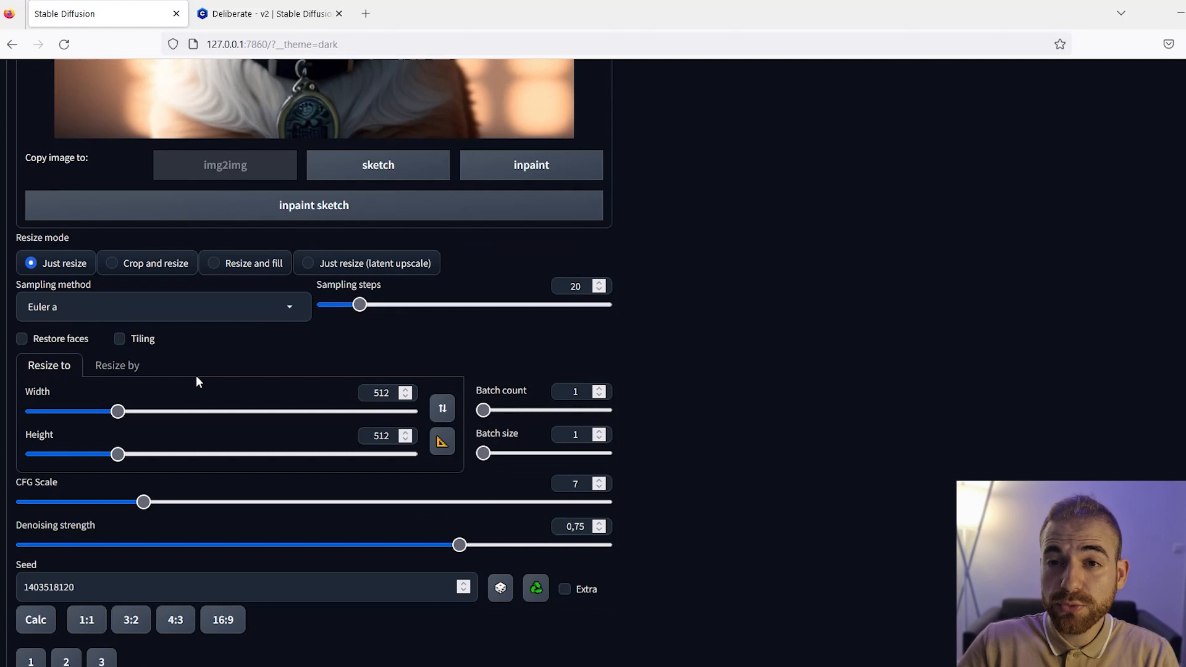
scroll(197, 378, "up", 5)
scroll(197, 383, "up", 1)
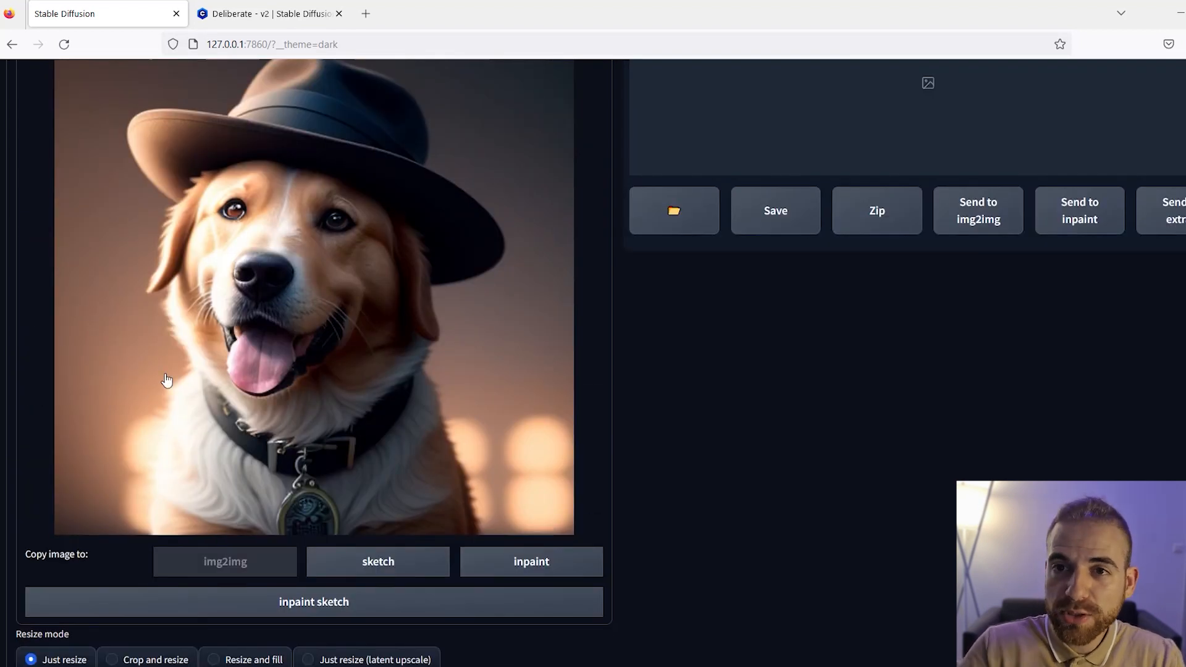
scroll(413, 398, "down", 5)
scroll(414, 400, "up", 8)
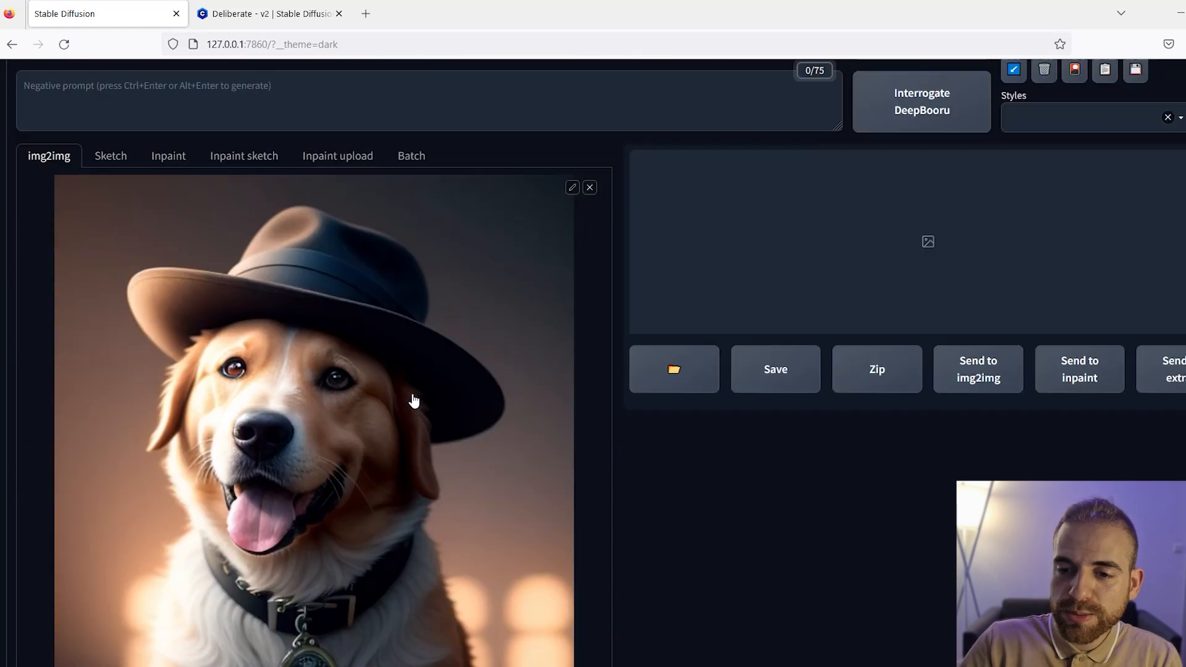
Set the img2img sampling method to DPM++ 2M Karras with 25 sampling steps.
scroll(362, 371, "down", 8)
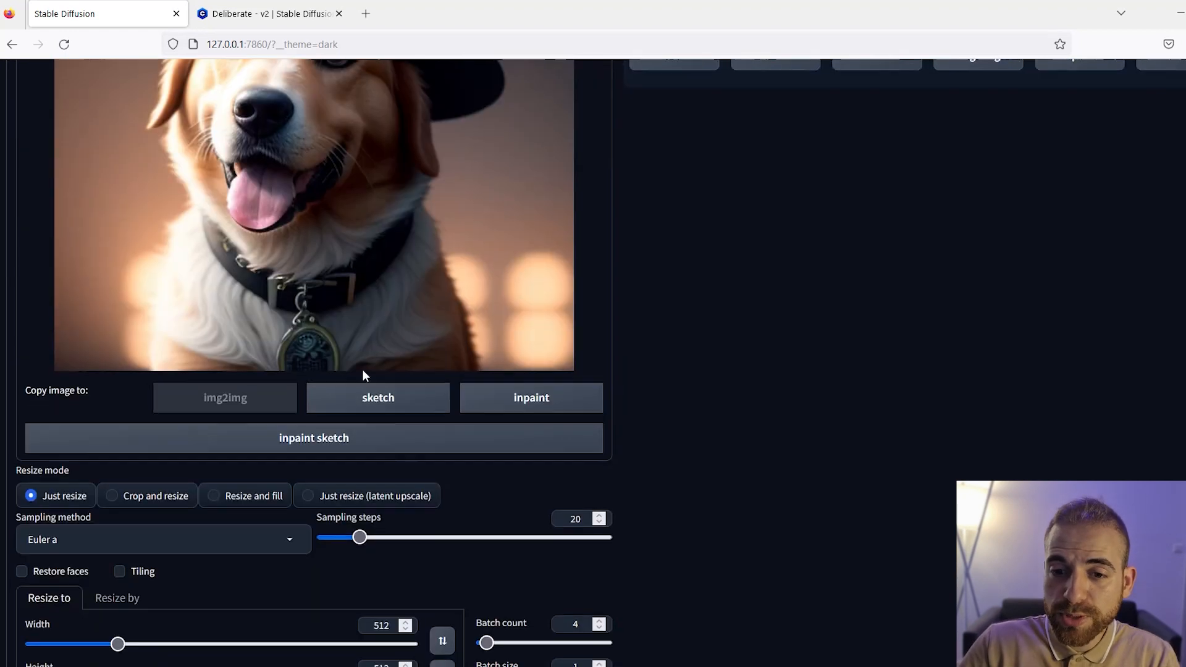
scroll(353, 394, "down", 1)
left_click(105, 306)
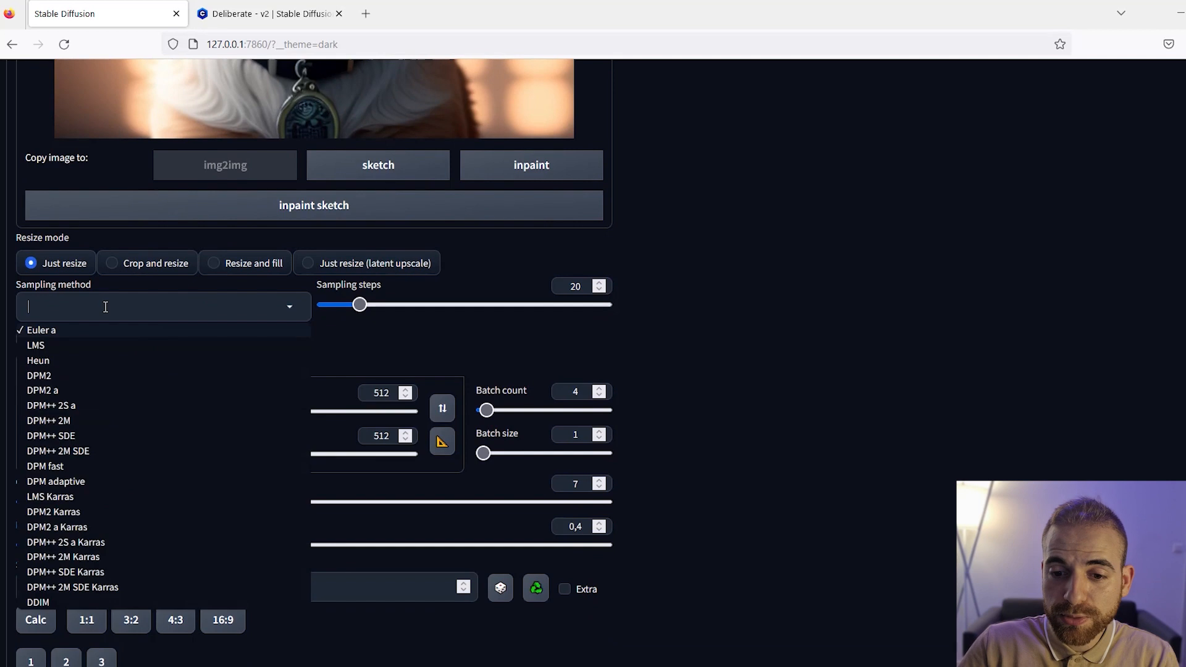
left_click(109, 564)
left_click_drag(361, 304, 373, 312)
scroll(371, 312, "up", 3)
scroll(408, 371, "down", 2)
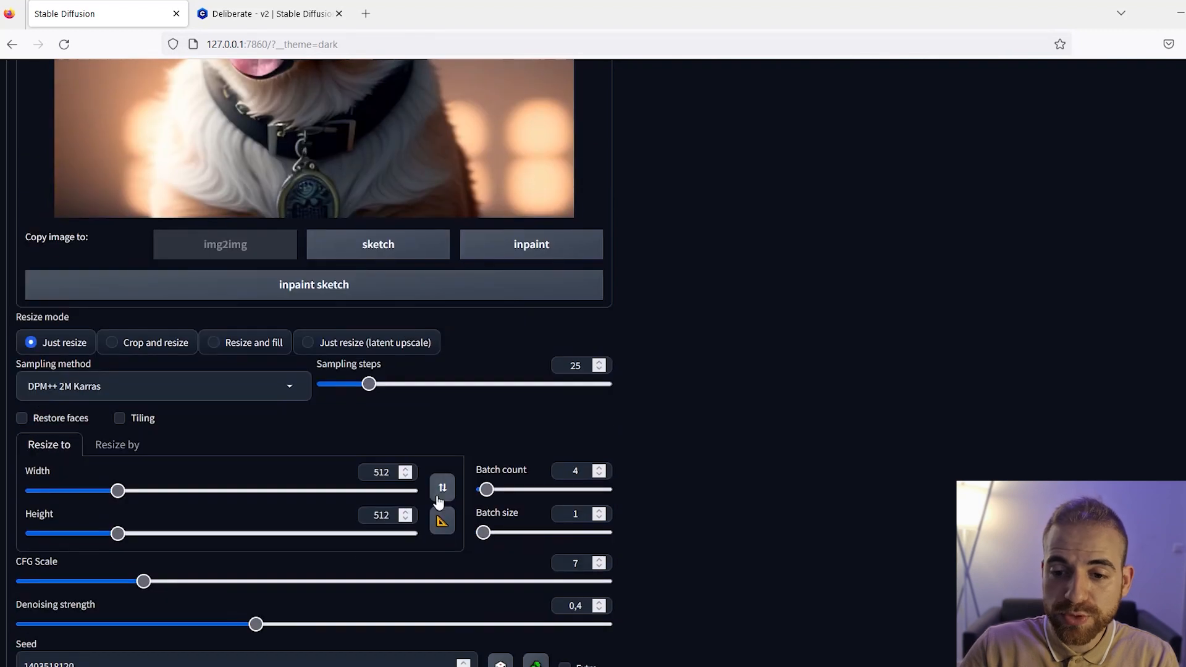
Switch resizing to a scale factor of 1,3 and set the batch count to 3.
left_click(139, 451)
left_click_drag(131, 491, 165, 493)
double_click(585, 472)
type("3")
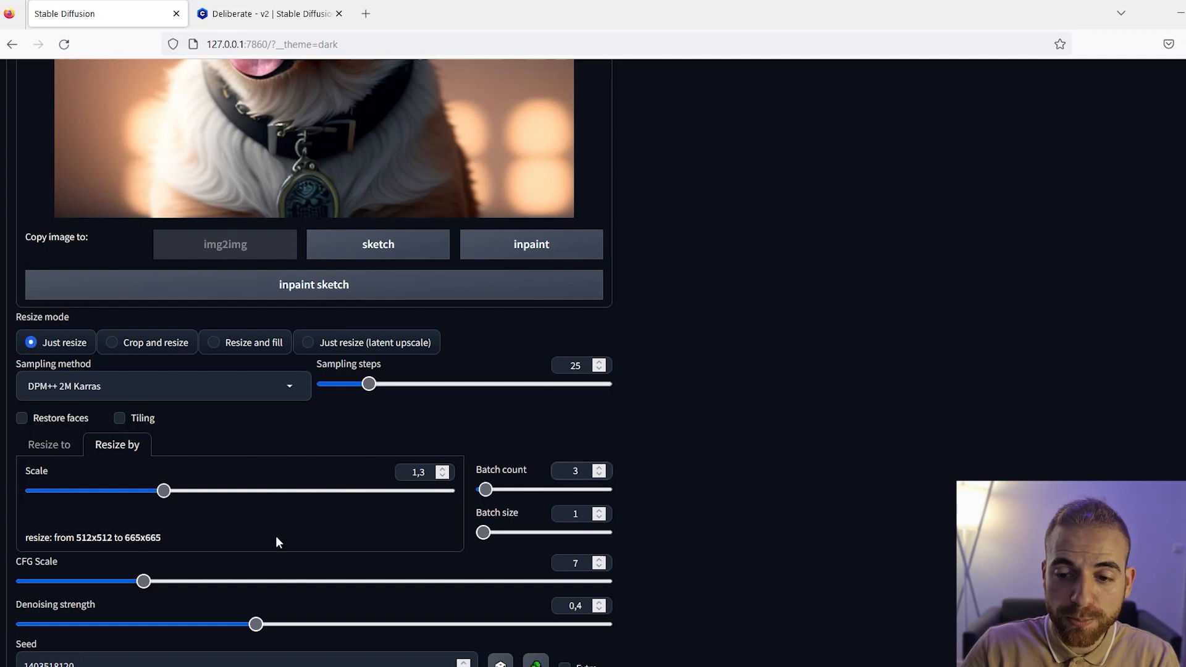
Set the CFG Scale to 6 and the denoising strength to 0,55.
left_click_drag(146, 581, 124, 582)
key("Left")
key("Left")
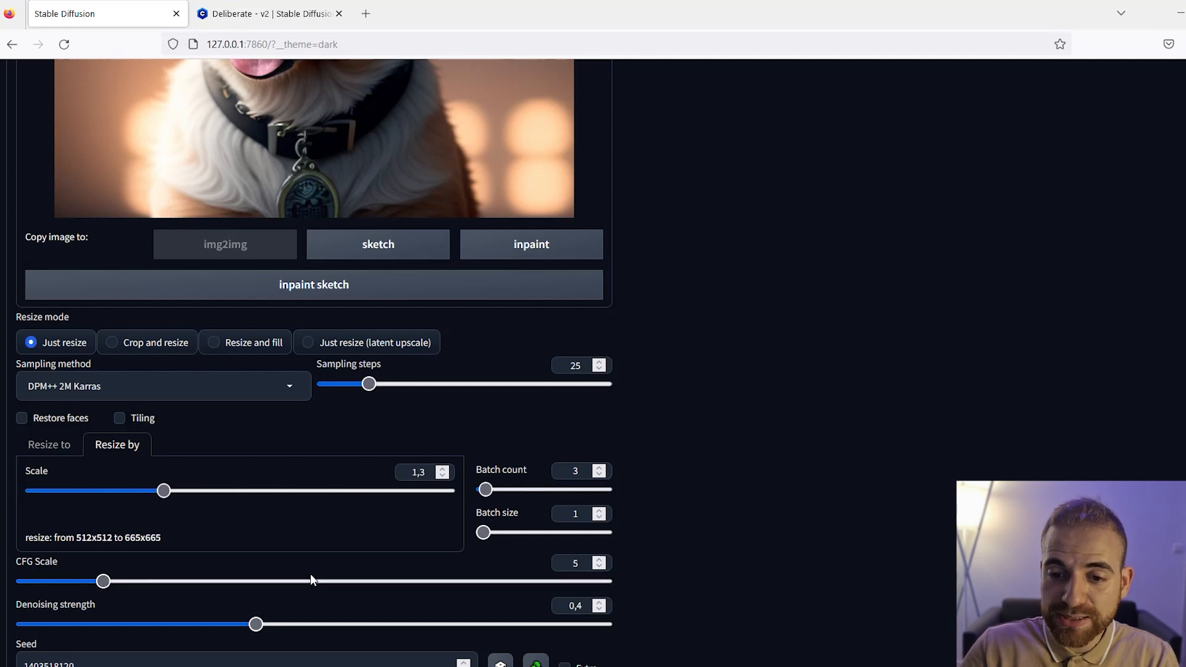
scroll(556, 608, "up", 3)
scroll(569, 612, "down", 4)
left_click_drag(254, 545, 476, 545)
scroll(320, 392, "up", 7)
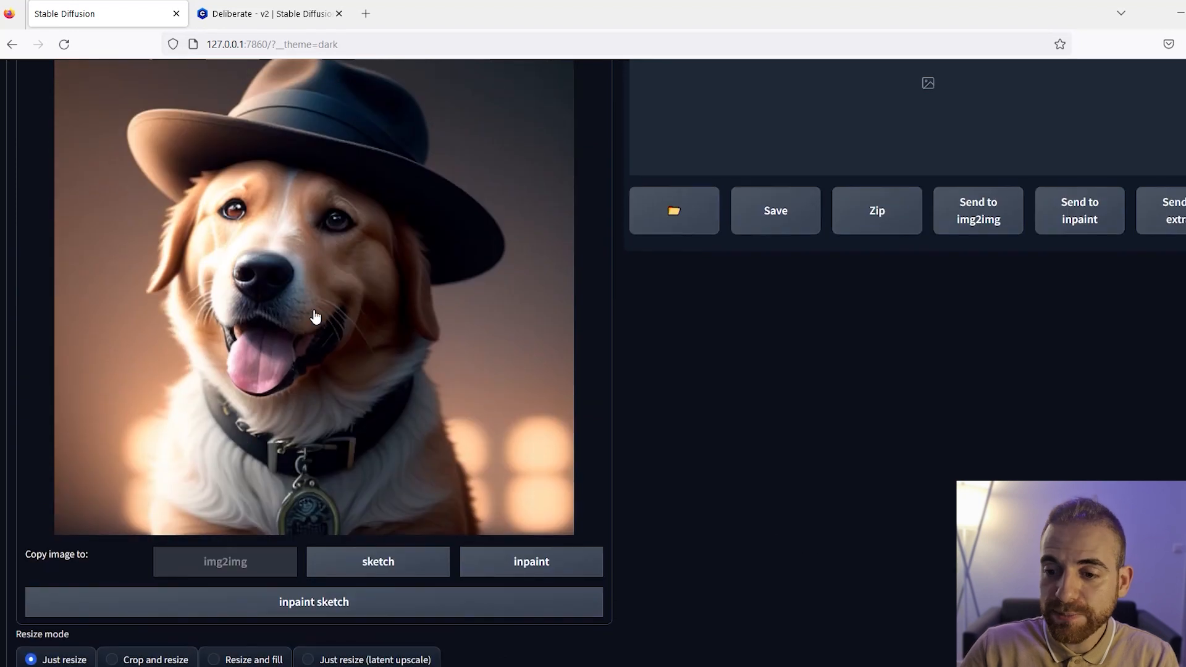
scroll(609, 478, "down", 5)
scroll(337, 312, "up", 5)
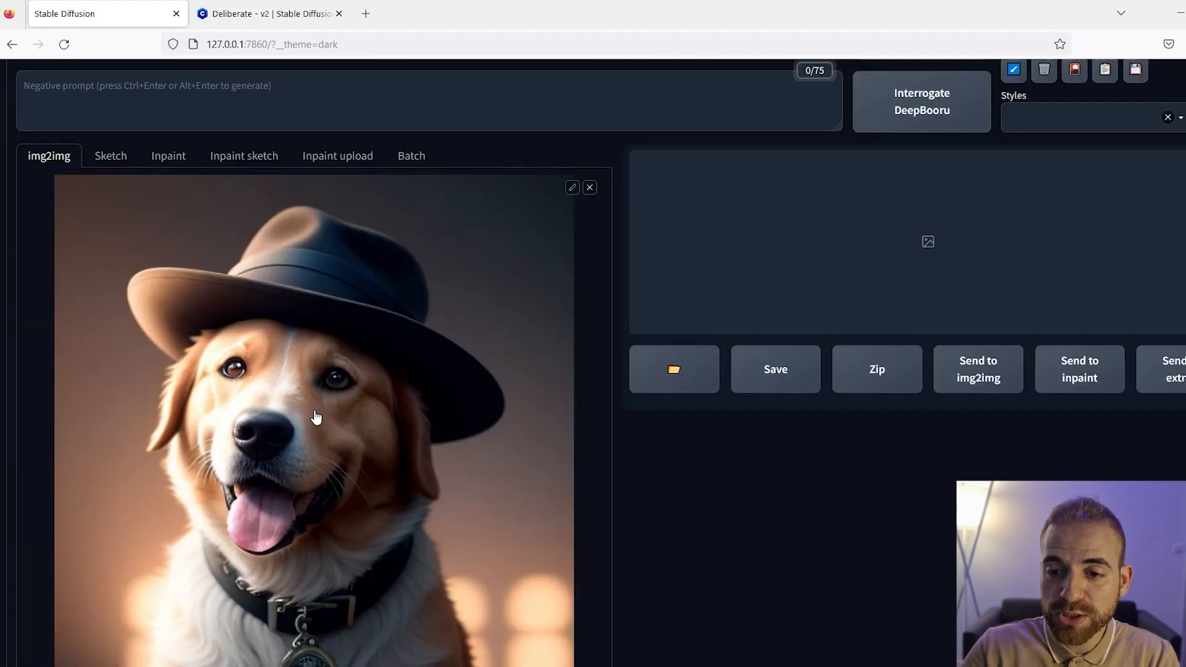
scroll(270, 406, "down", 5)
left_click_drag(320, 641, 350, 643)
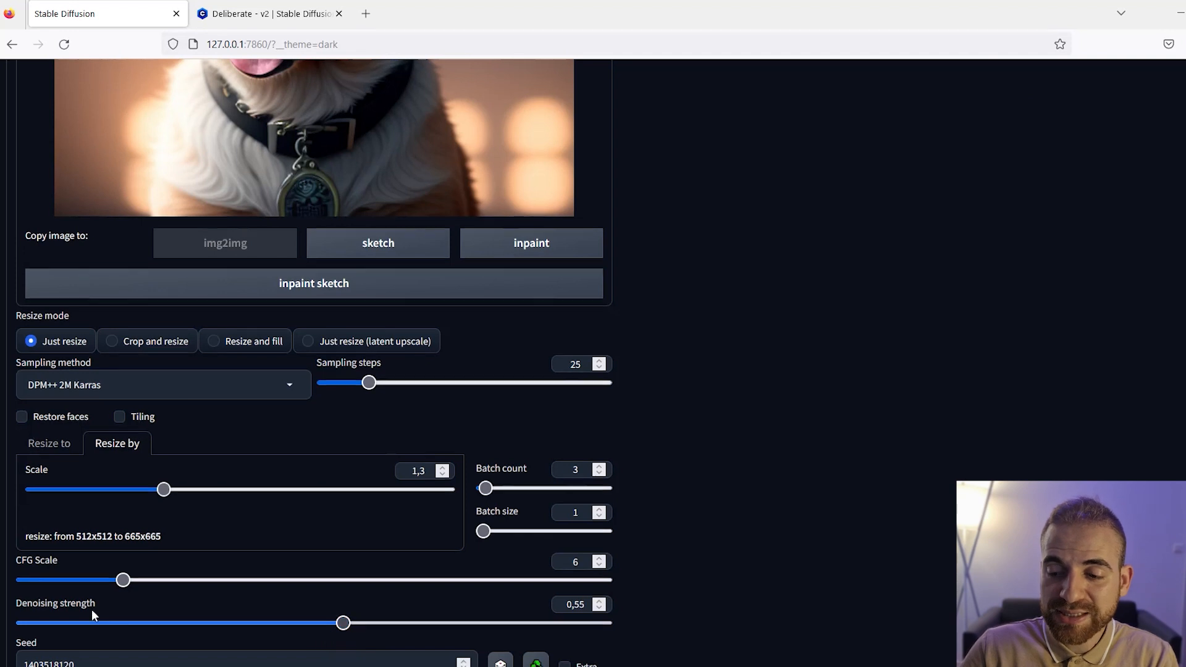
Reset the img2img seed to random (-1).
scroll(92, 609, "down", 1)
left_click(500, 589)
scroll(503, 519, "up", 1)
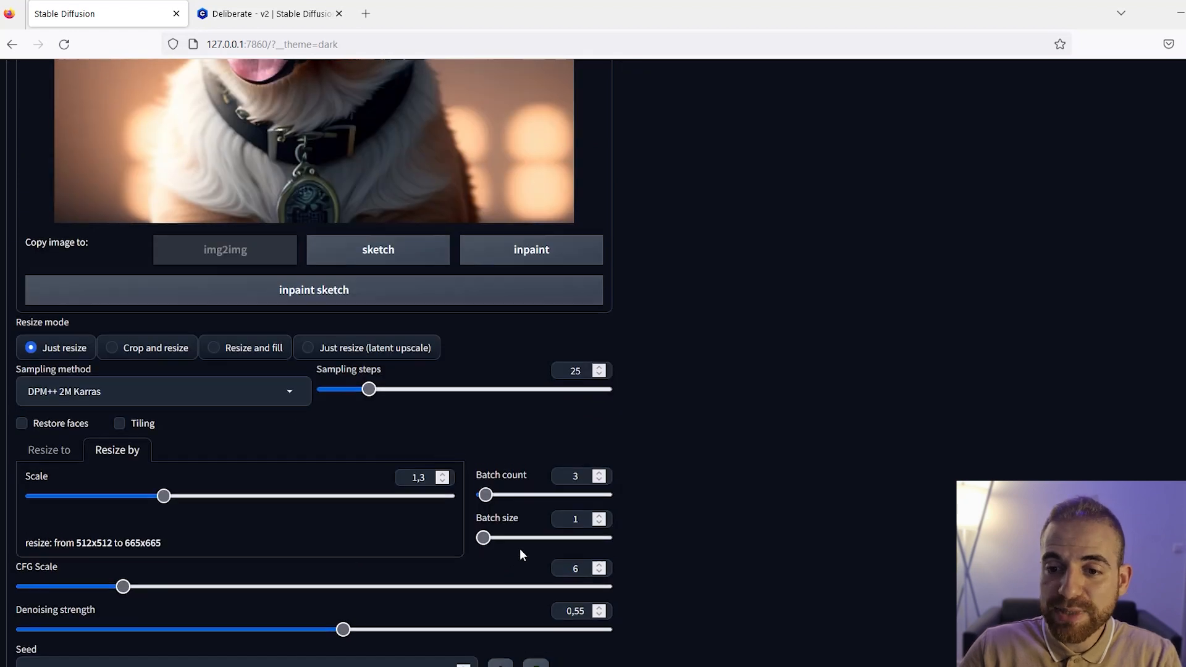
Apply the Default_Negative and Digital/Oil Painting styles in img2img and generate three variations of the dog.
scroll(518, 556, "up", 8)
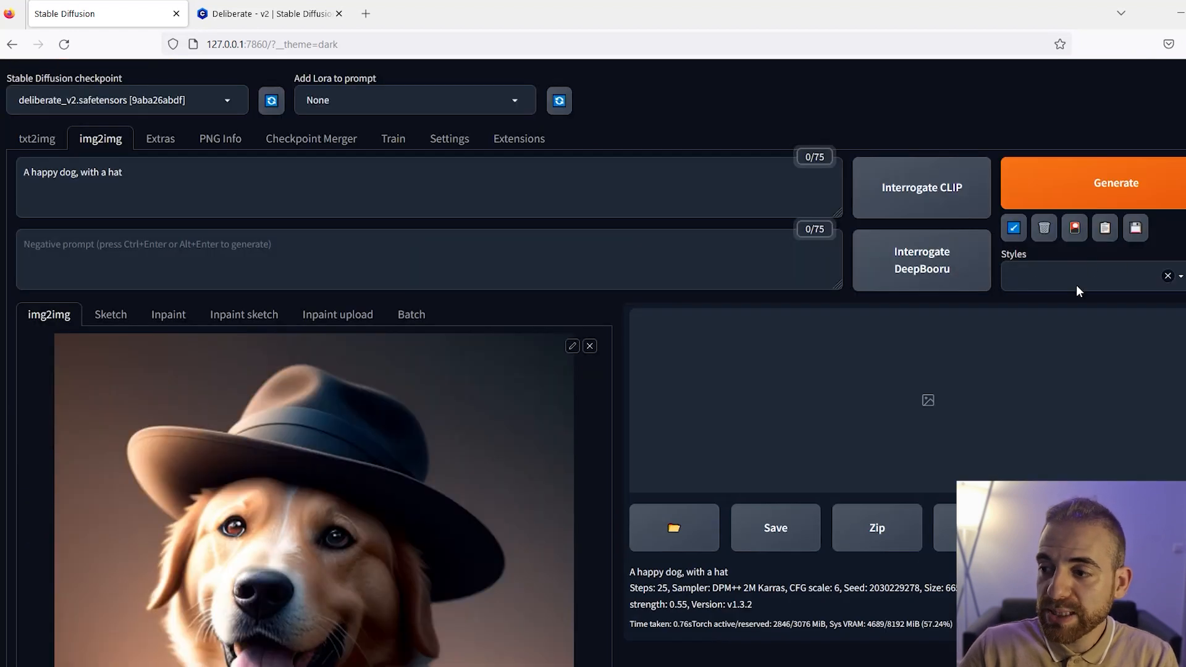
left_click(1077, 286)
left_click(1026, 316)
left_click(1092, 412)
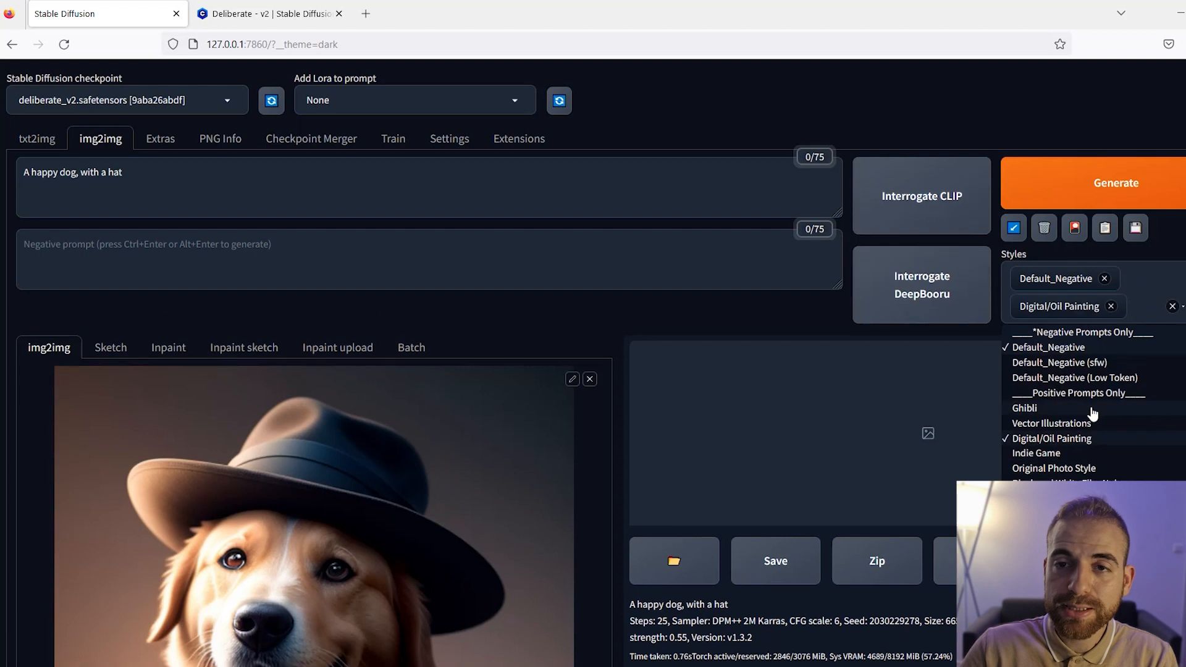
left_click(589, 320)
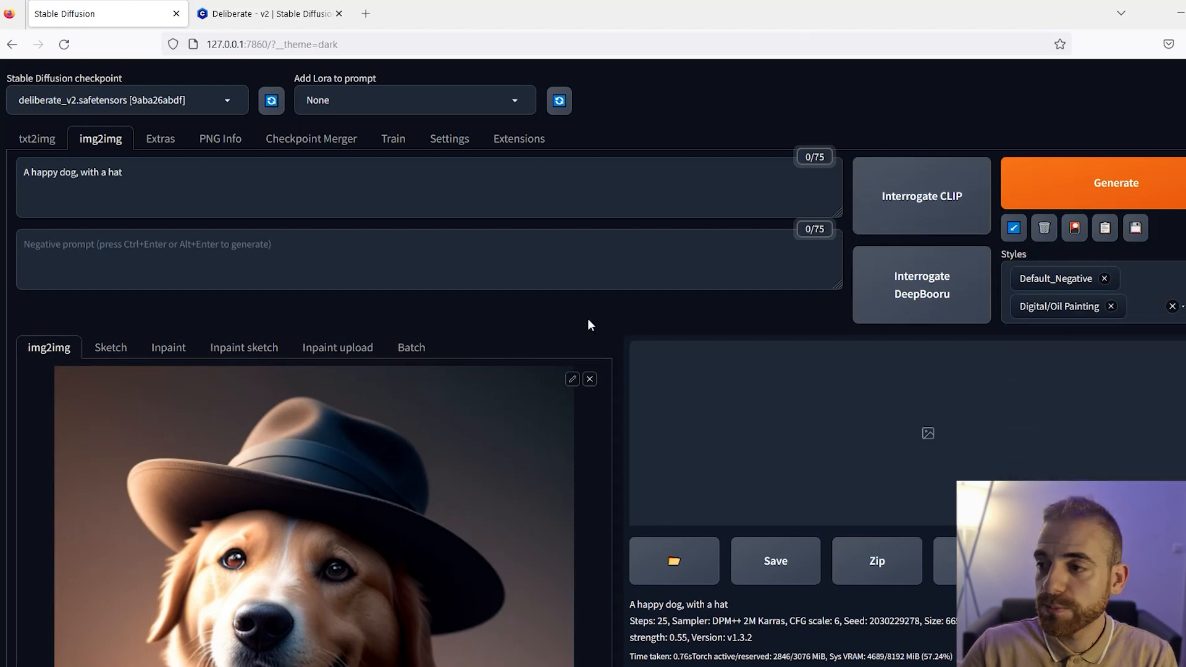
left_click(1038, 182)
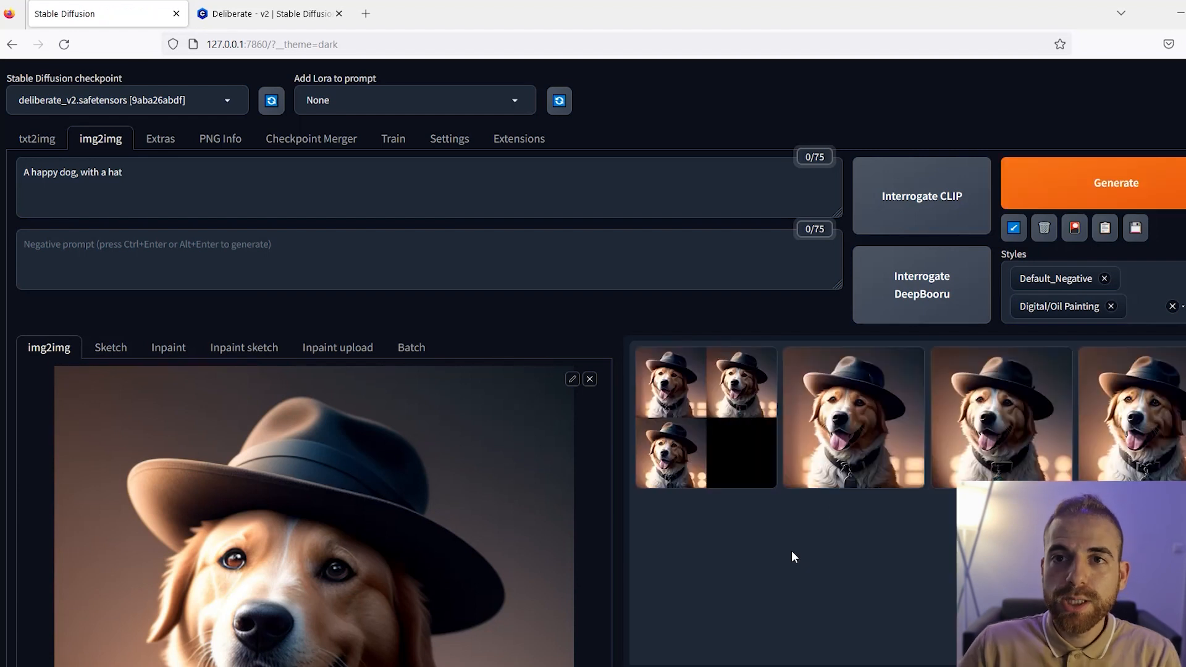
Examine the generated dog variations one by one at full size.
left_click(848, 428)
left_click(846, 428)
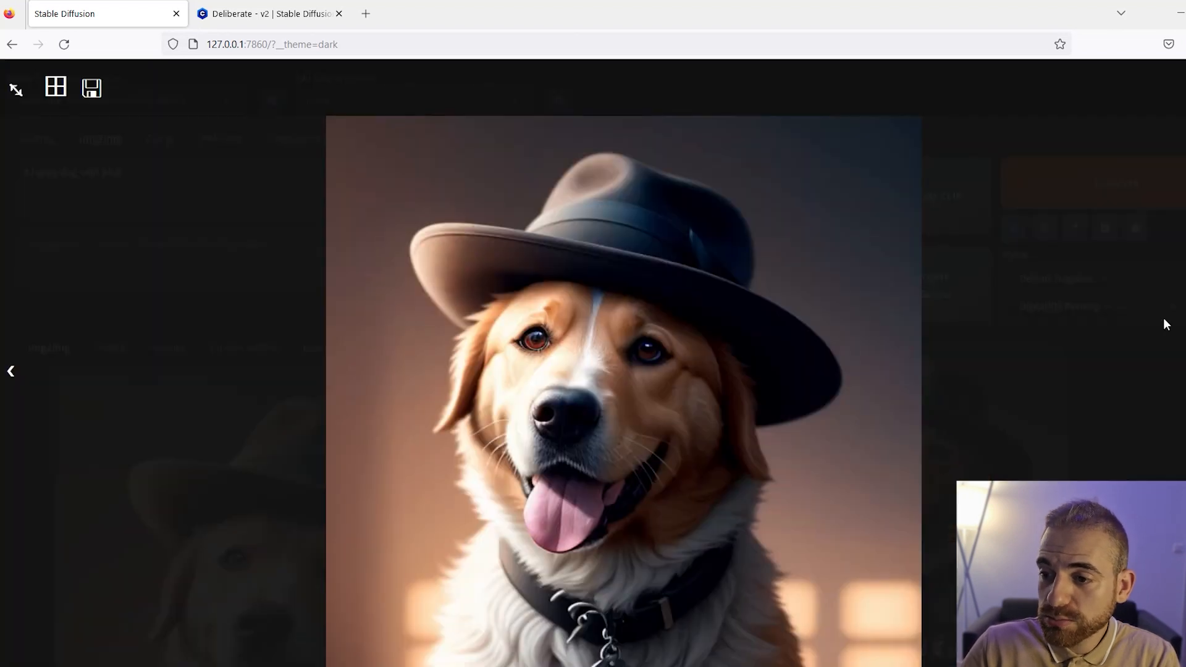
key("Right")
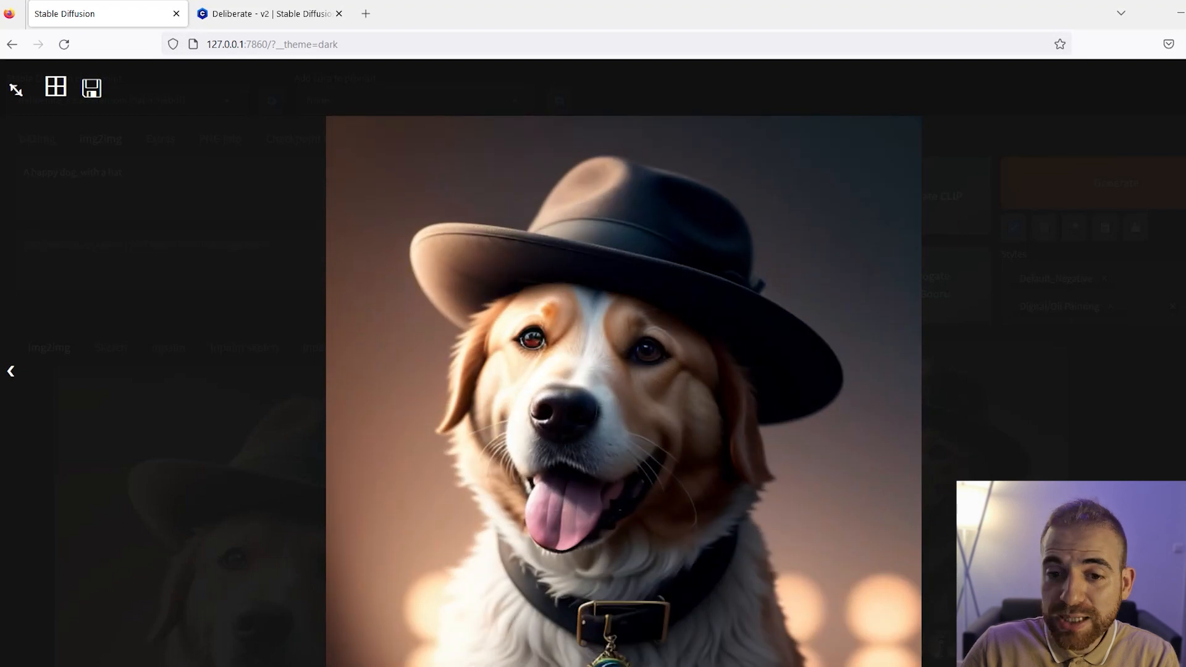
key("Right")
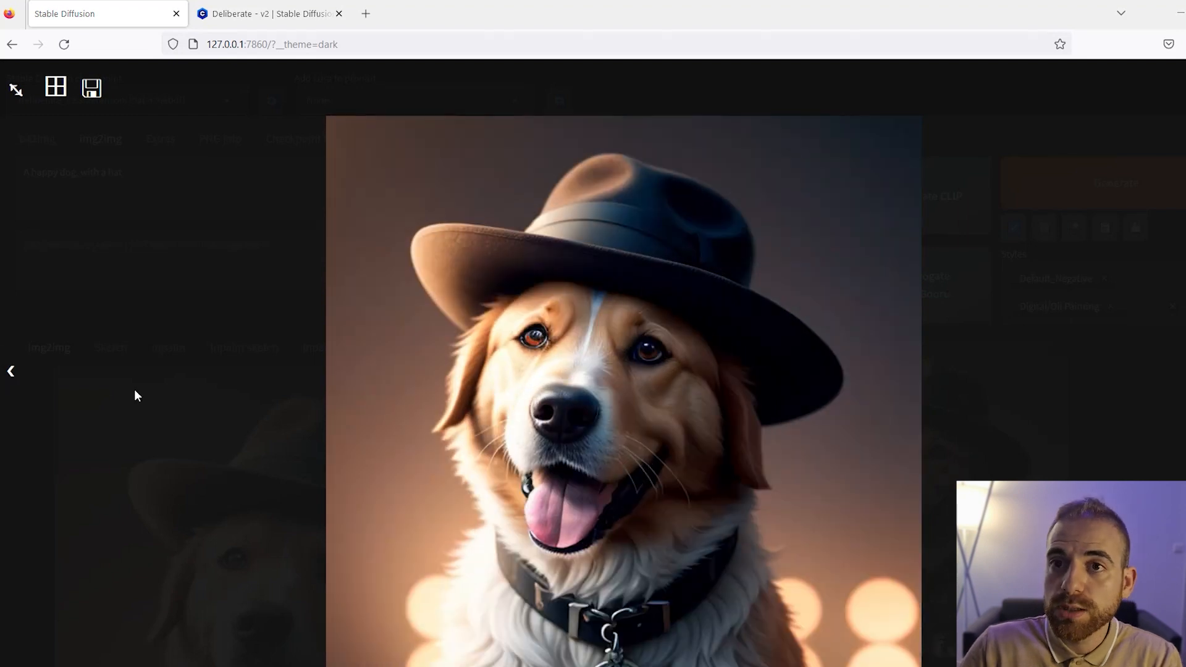
left_click(11, 372)
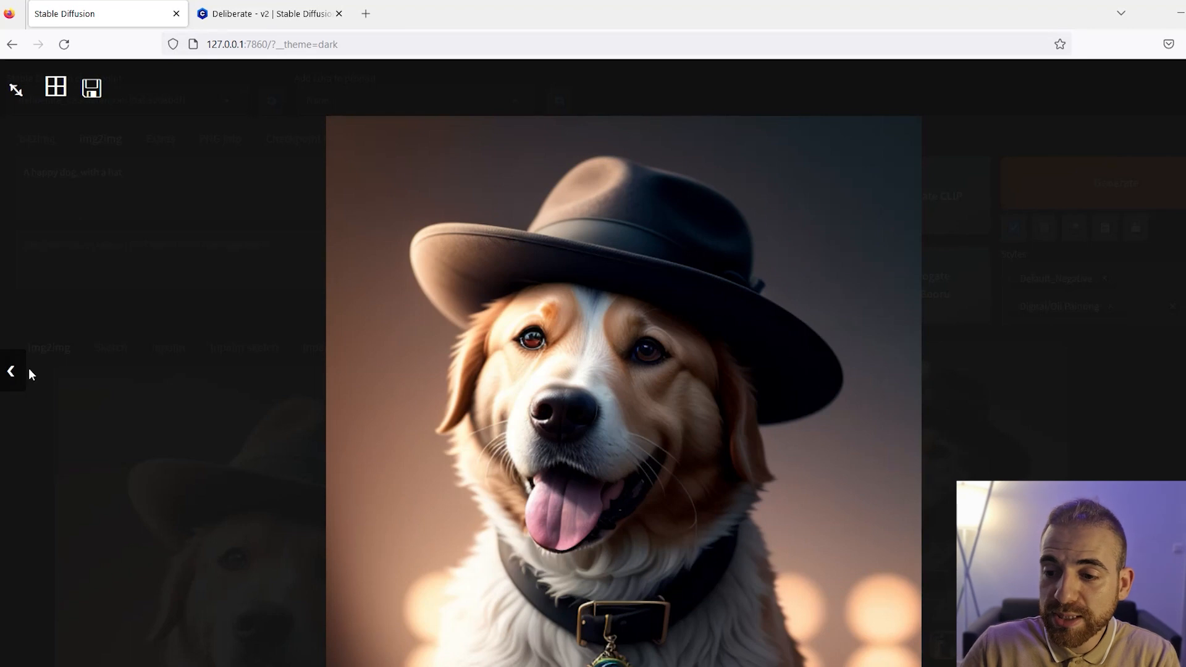
left_click(28, 368)
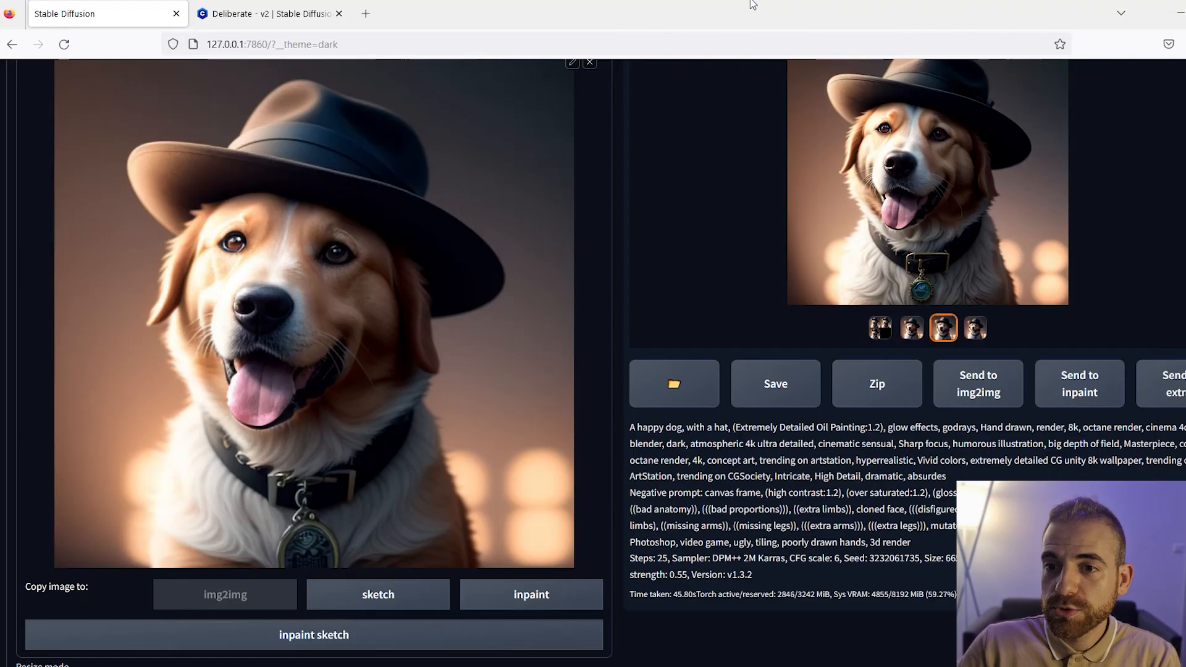
Compare the variations and send the second one, with the buckled collar and round tag, back to img2img.
scroll(914, 356, "up", 3)
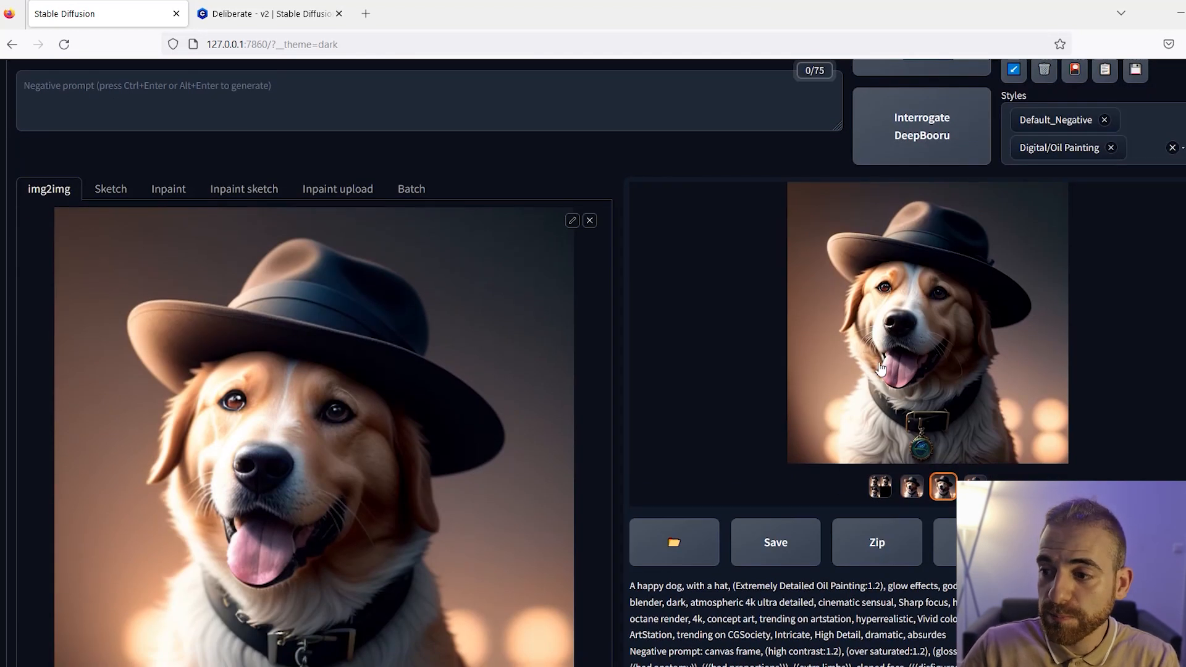
left_click(912, 486)
left_click(943, 488)
left_click(974, 488)
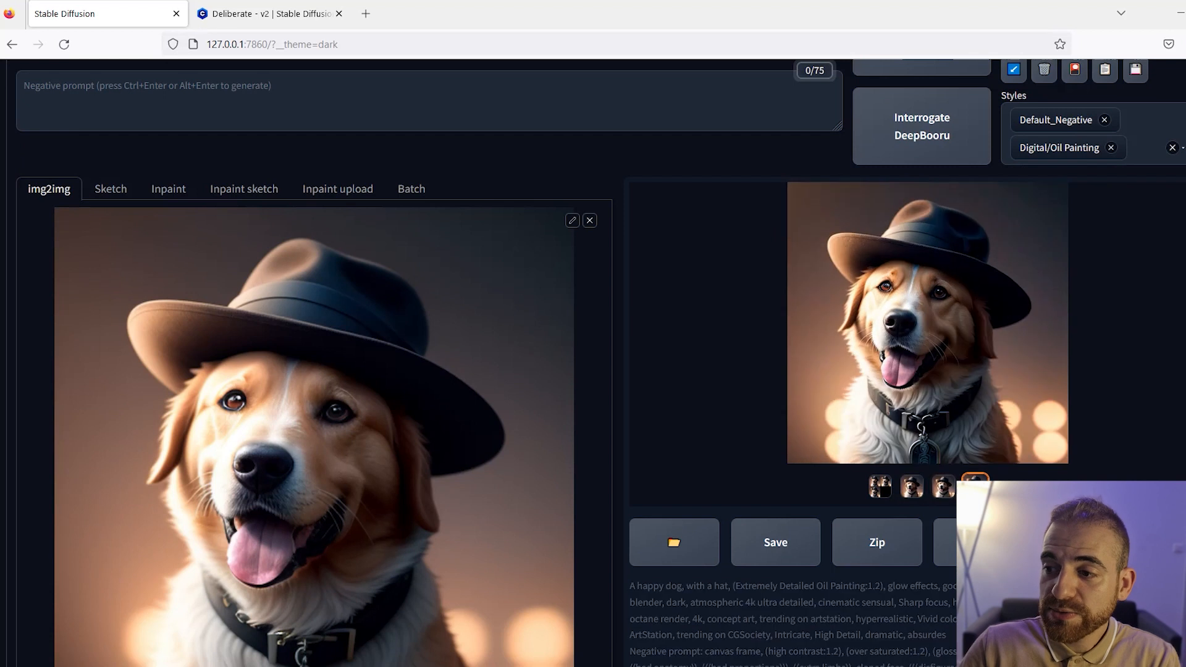
left_click(943, 487)
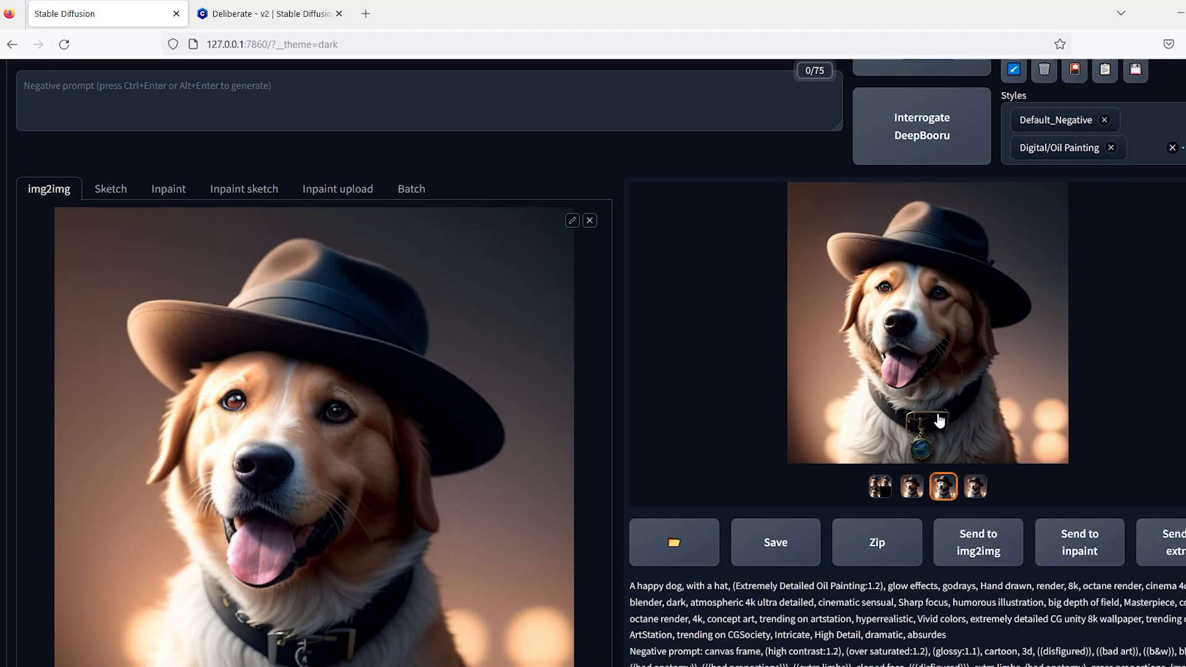
left_click(980, 560)
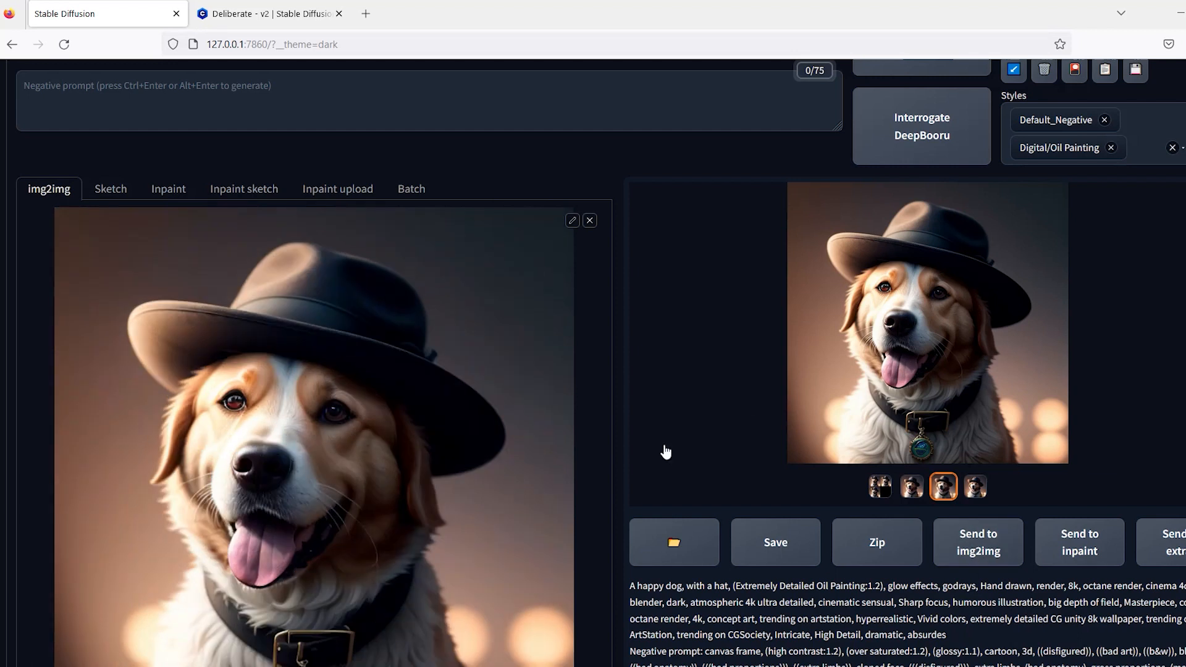
Set the scale to 1,7, batch count to 2 and denoising strength to 0,6, and generate a larger version of the dog.
scroll(227, 499, "down", 6)
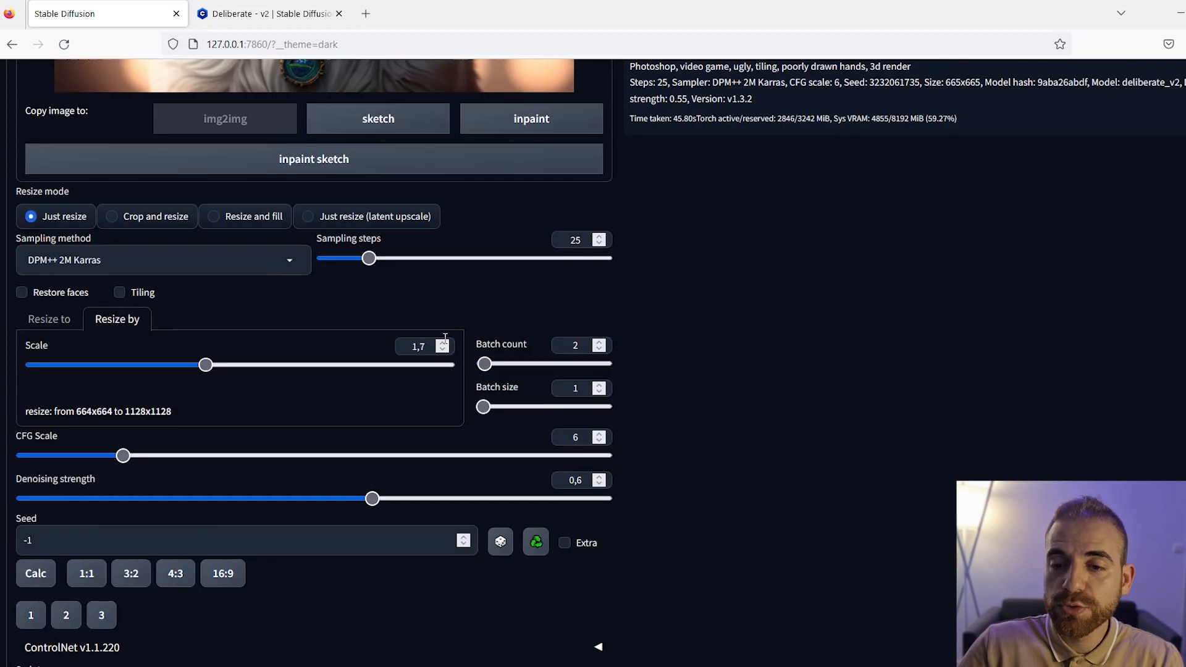
scroll(217, 444, "up", 2)
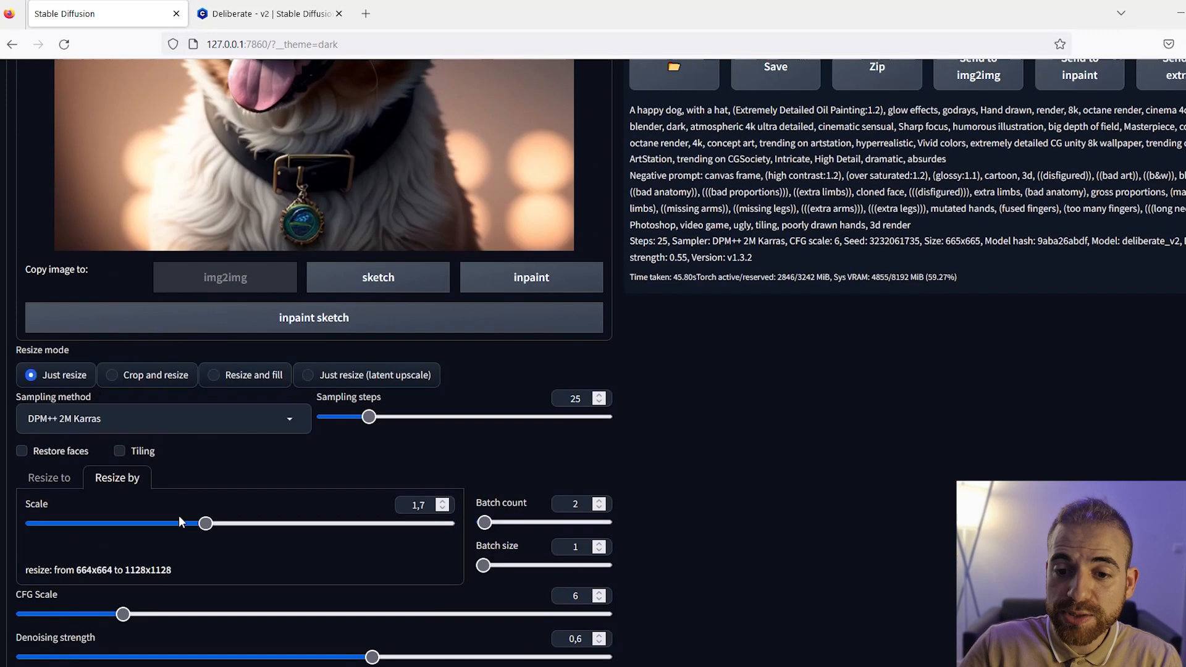
scroll(167, 519, "down", 1)
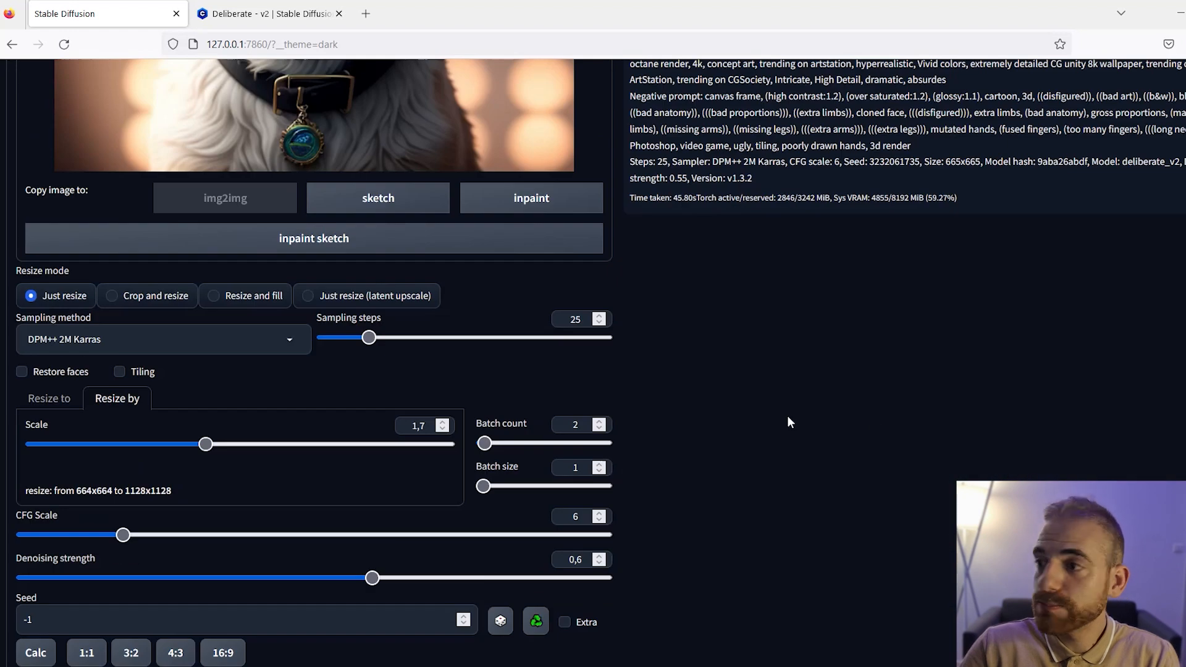
scroll(788, 417, "up", 12)
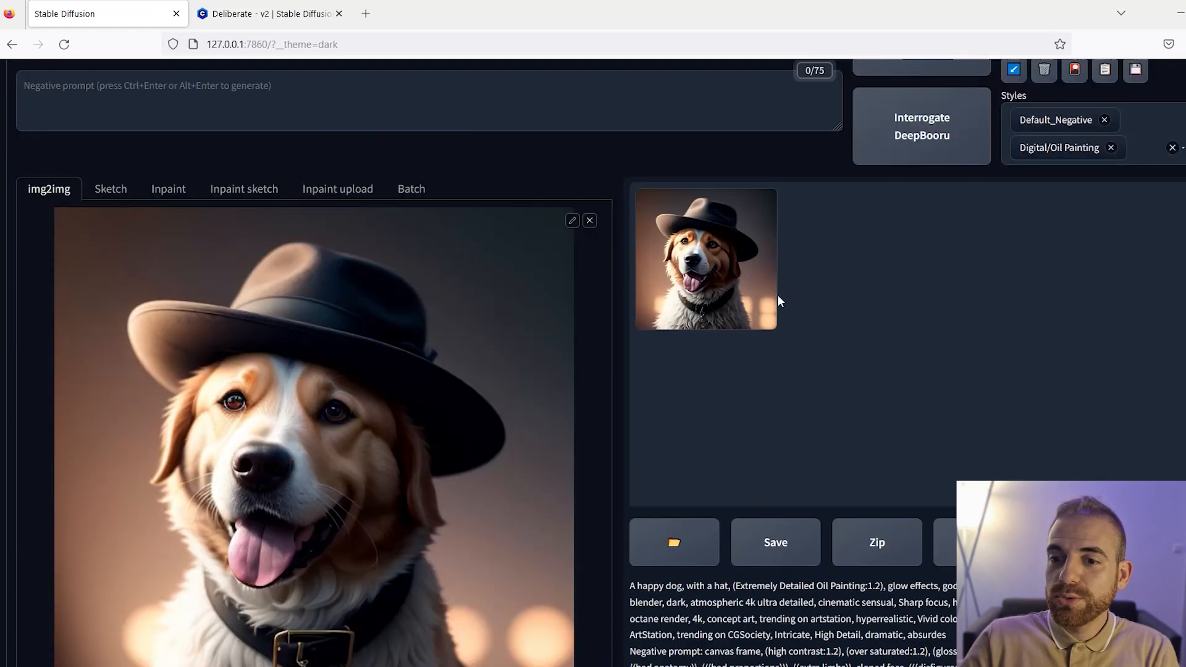
Open the enlarged dog and compare it side by side with the original 00037-1403518120.png.
left_click(727, 292)
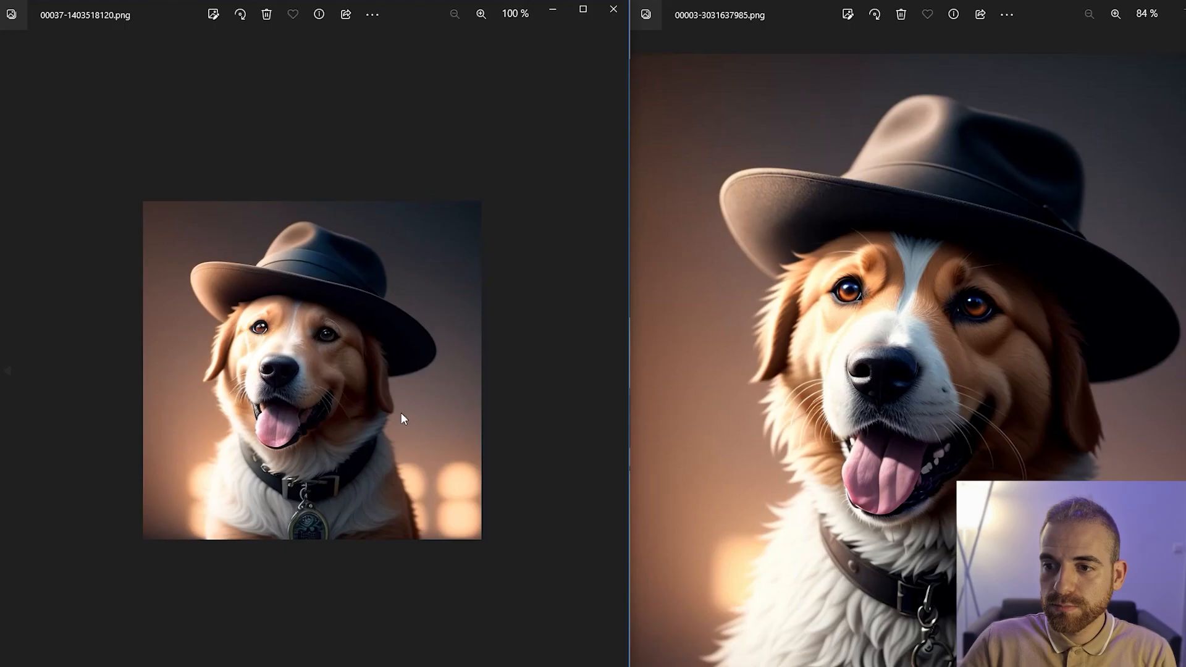
scroll(395, 415, "up", 1)
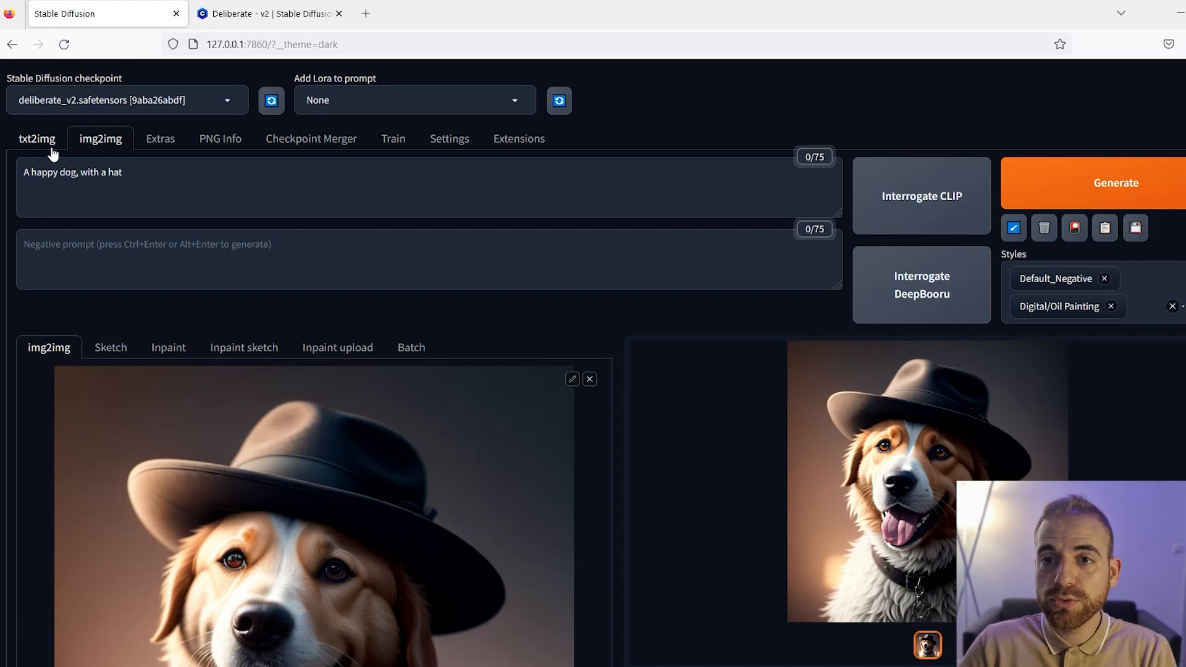
Switch to the Civitai page of the Deliberate model and browse its community example images.
left_click(265, 14)
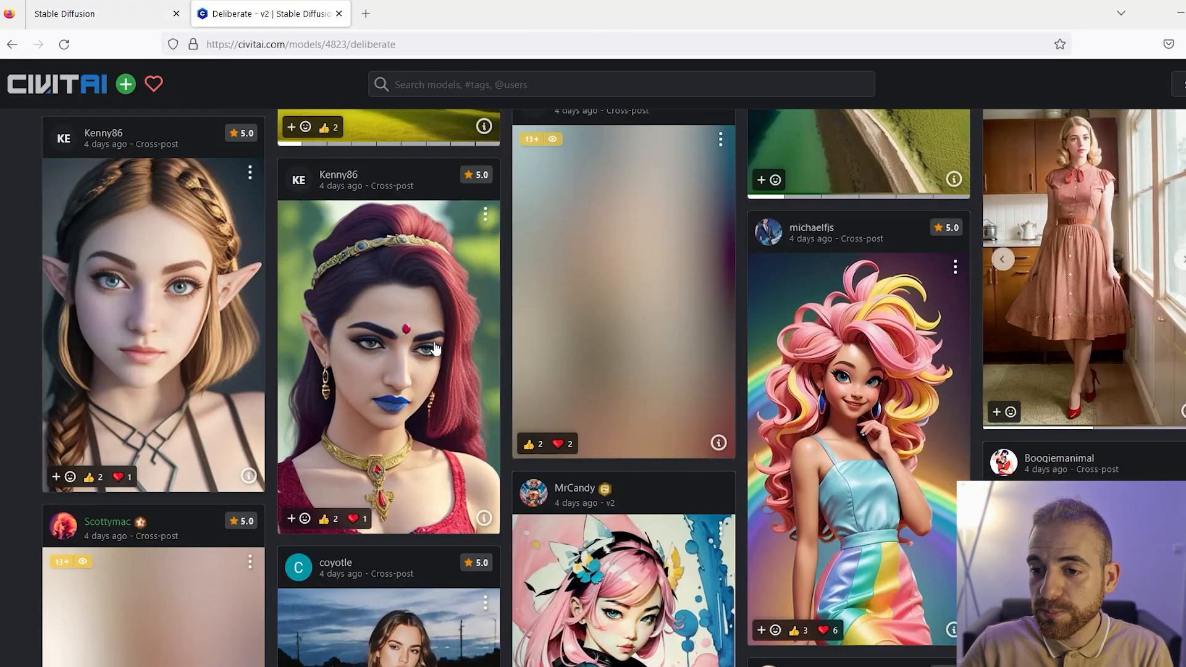
scroll(499, 367, "down", 5)
scroll(500, 372, "down", 12)
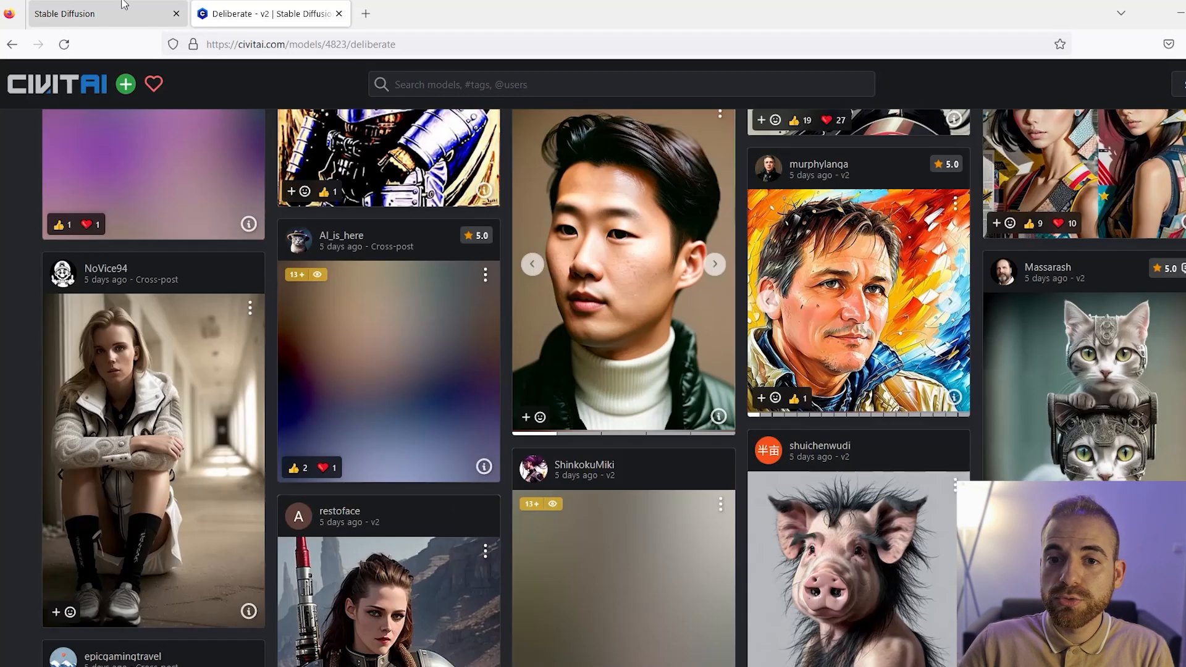
Switch back to the Stable Diffusion interface and review the txt2img settings and the generated dog with a hat.
left_click(123, 4)
left_click(28, 138)
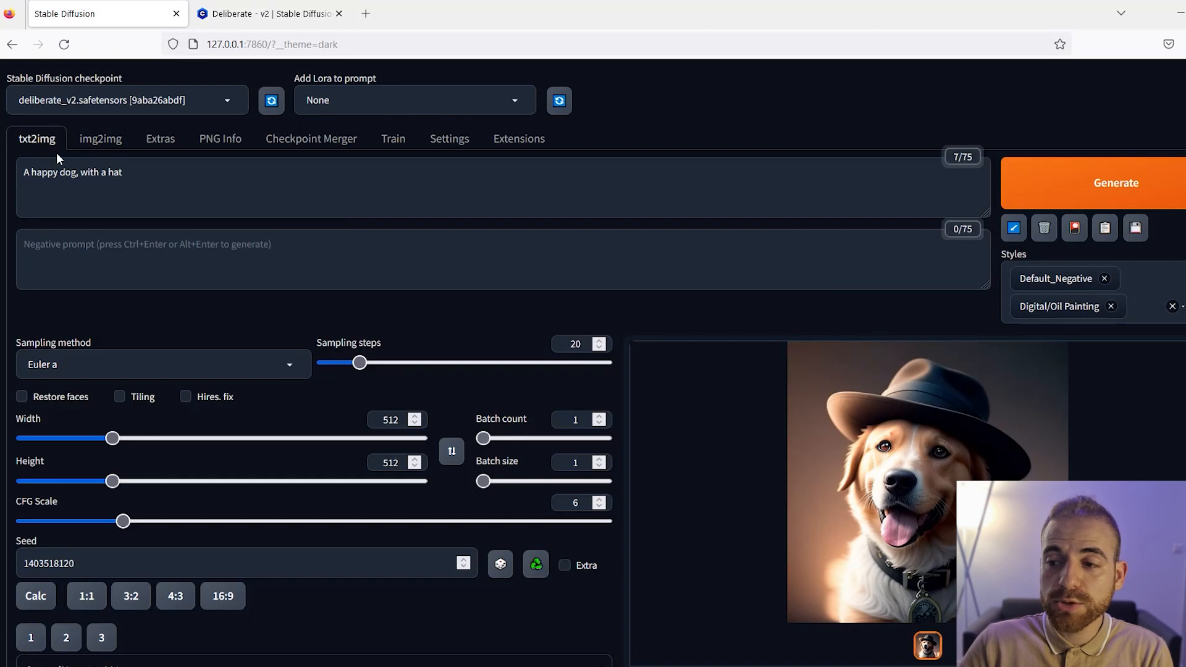
scroll(660, 435, "down", 3)
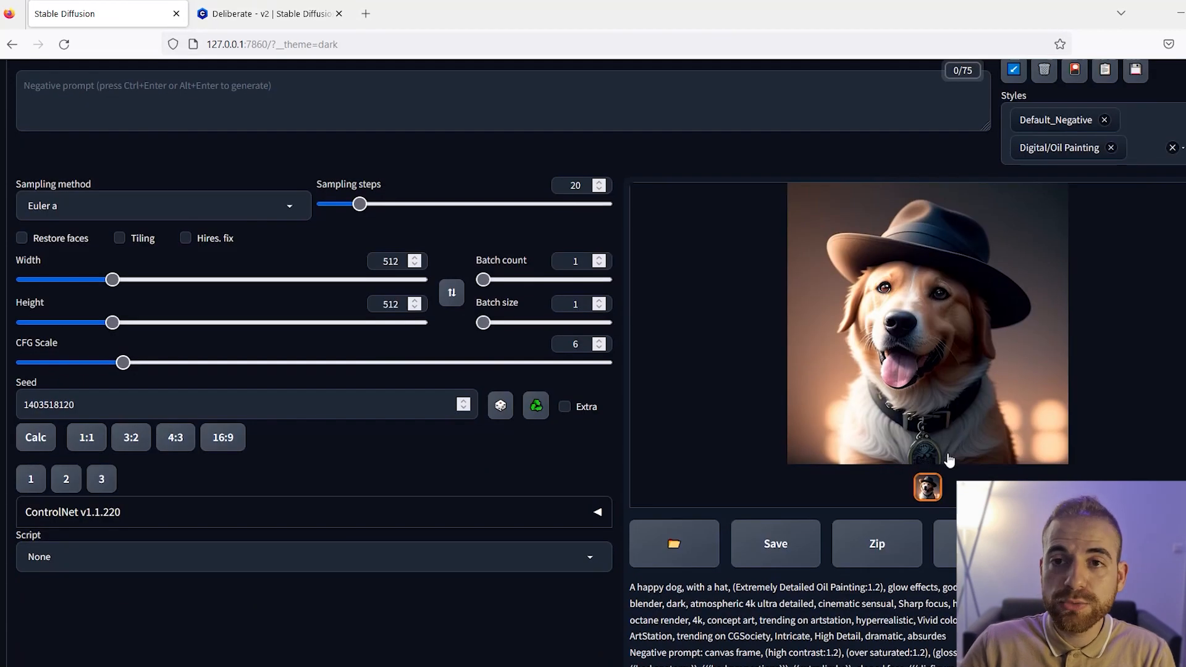
scroll(309, 372, "up", 3)
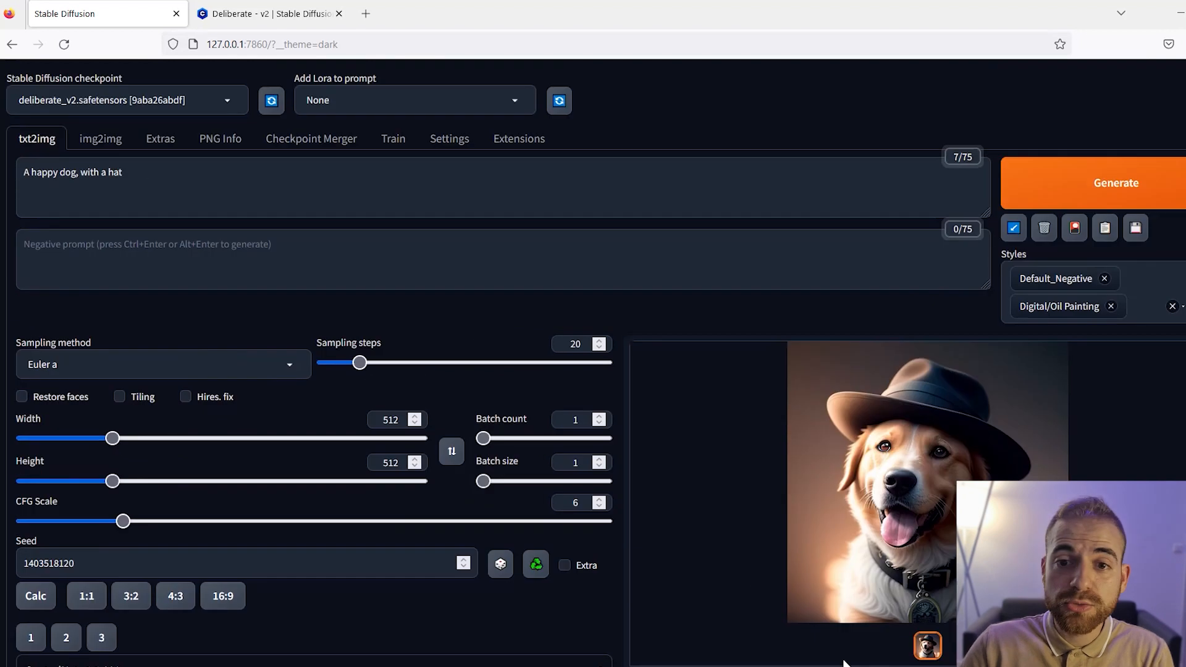
Review the img2img source dog, its collar and tag, the resize settings and the generated result.
left_click(101, 141)
scroll(272, 307, "down", 10)
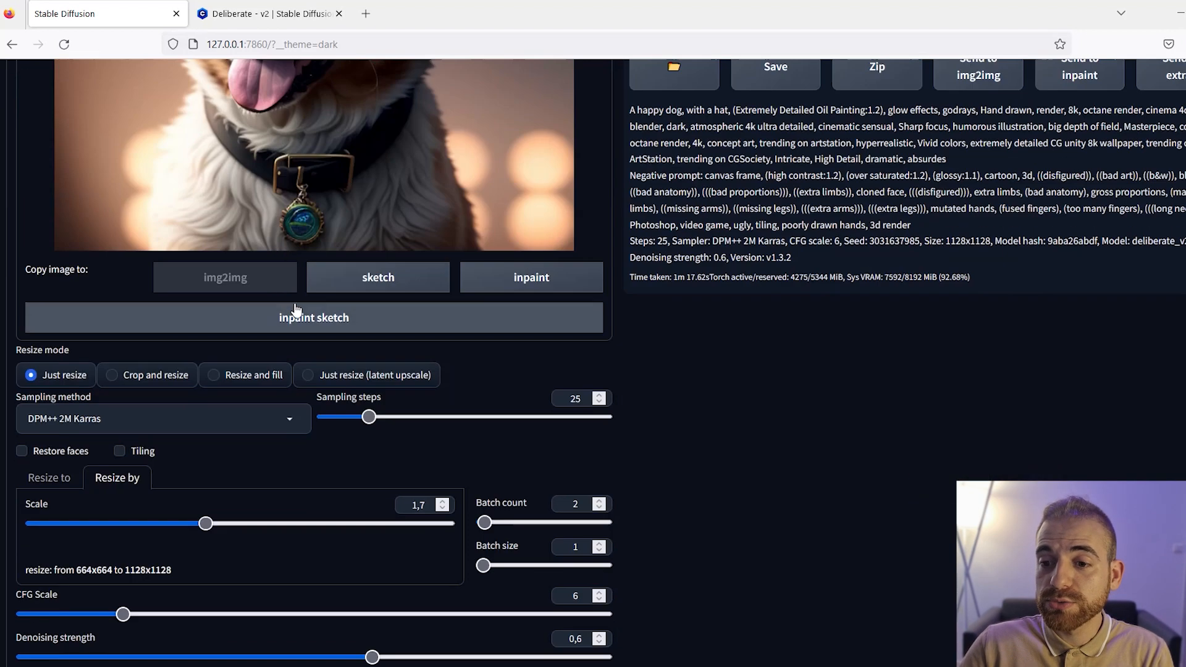
scroll(320, 513, "up", 8)
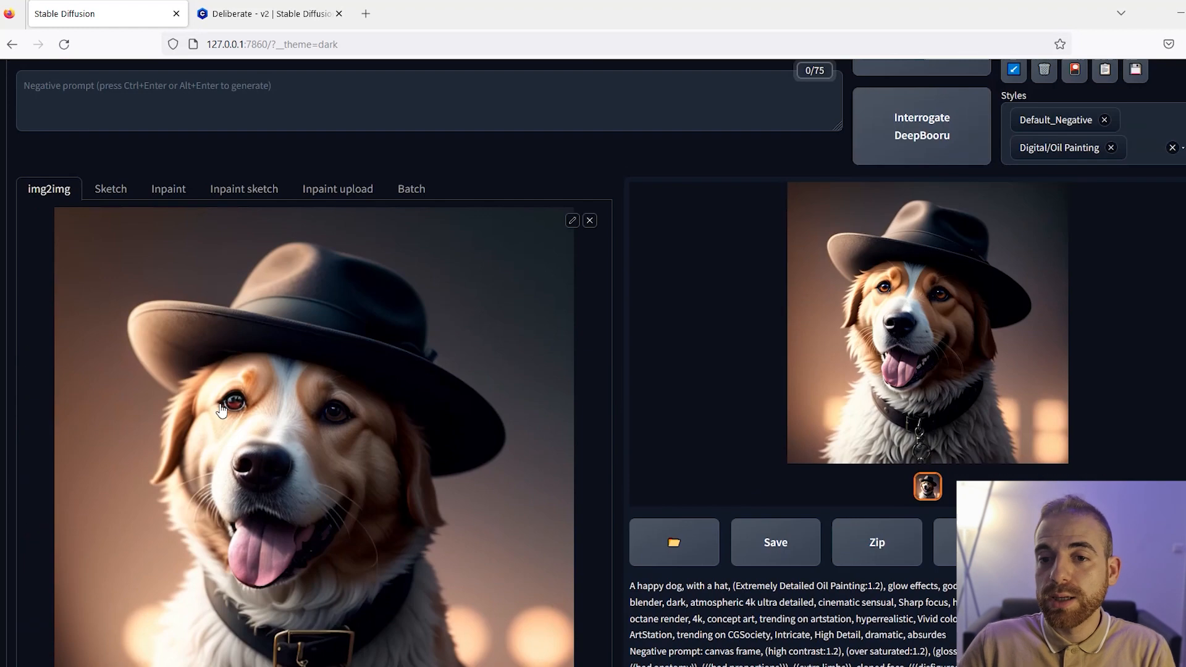
scroll(192, 392, "up", 3)
scroll(159, 358, "down", 1)
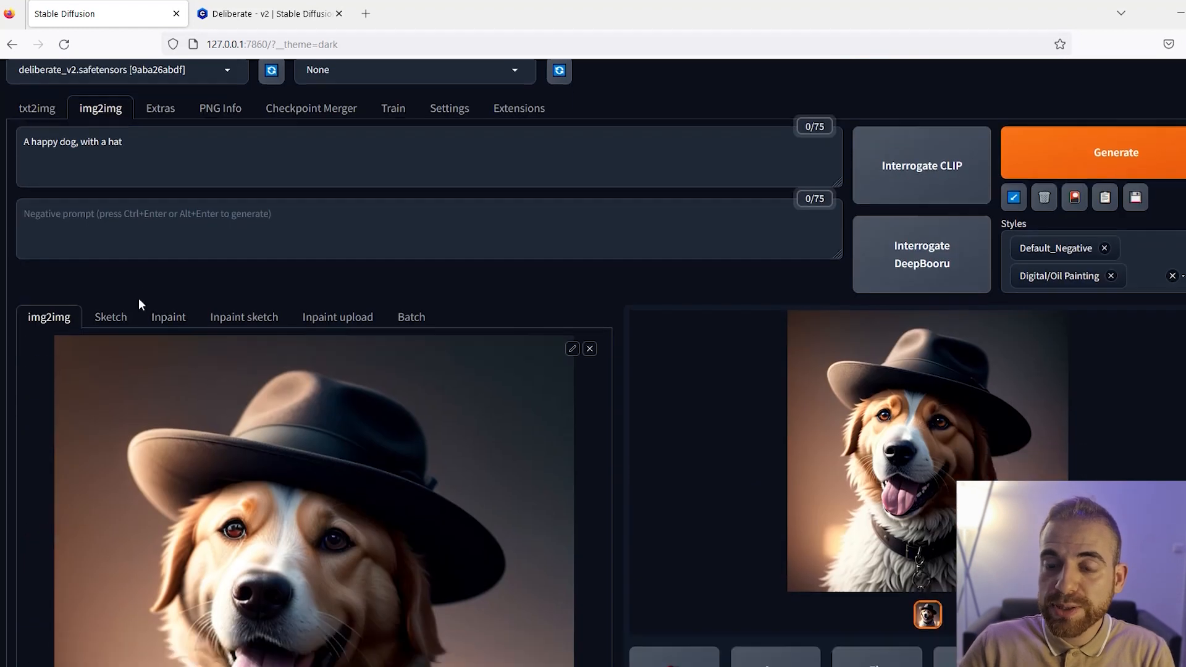
scroll(315, 456, "down", 5)
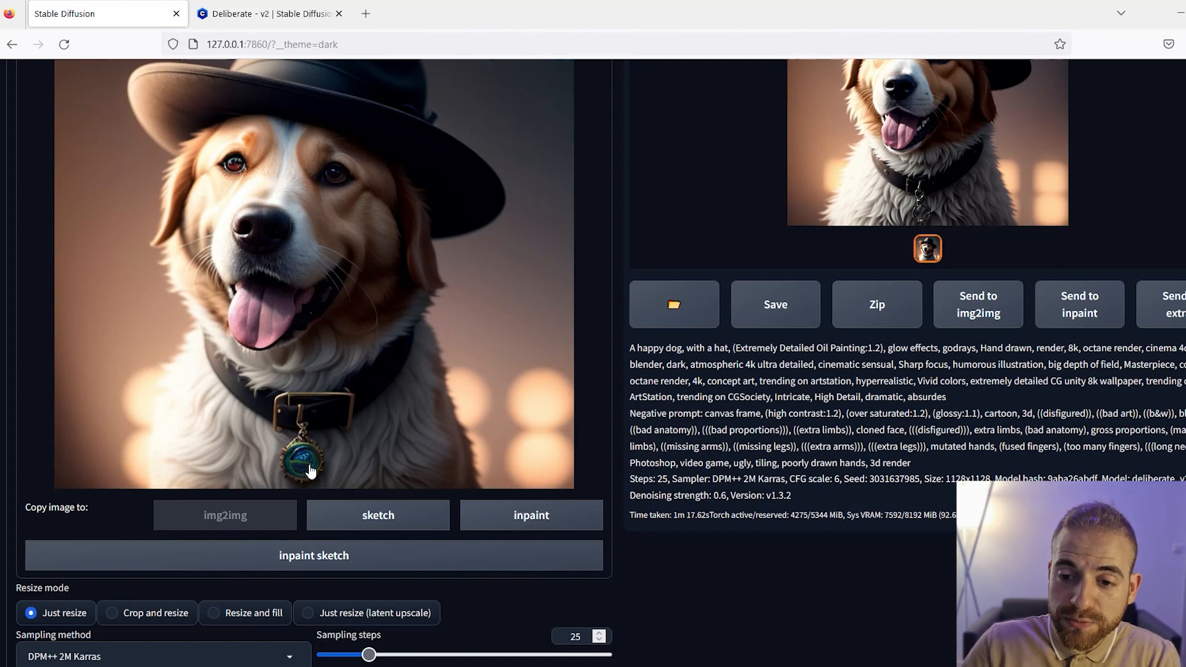
scroll(292, 477, "up", 3)
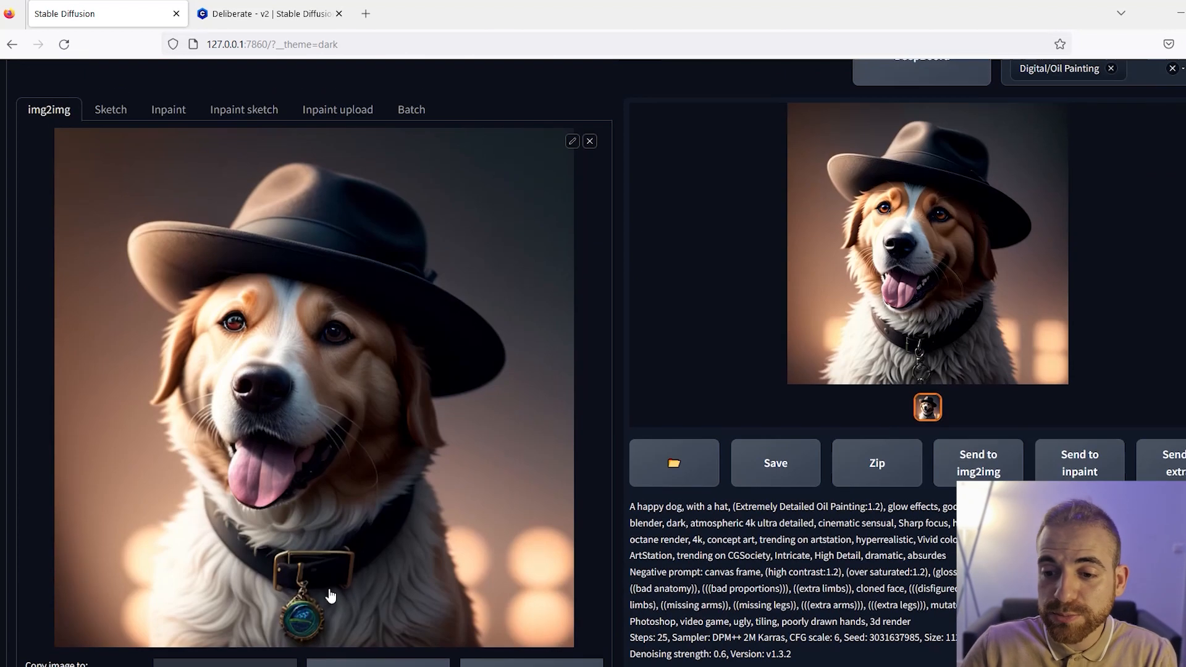
scroll(319, 618, "down", 1)
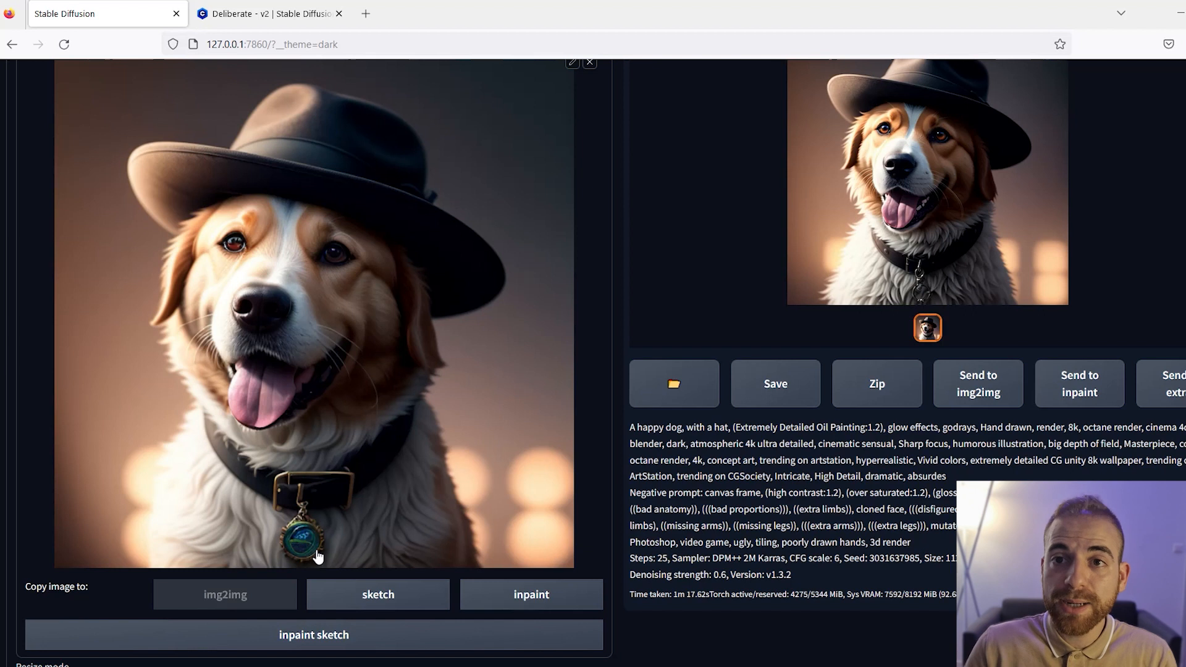
scroll(381, 321, "up", 5)
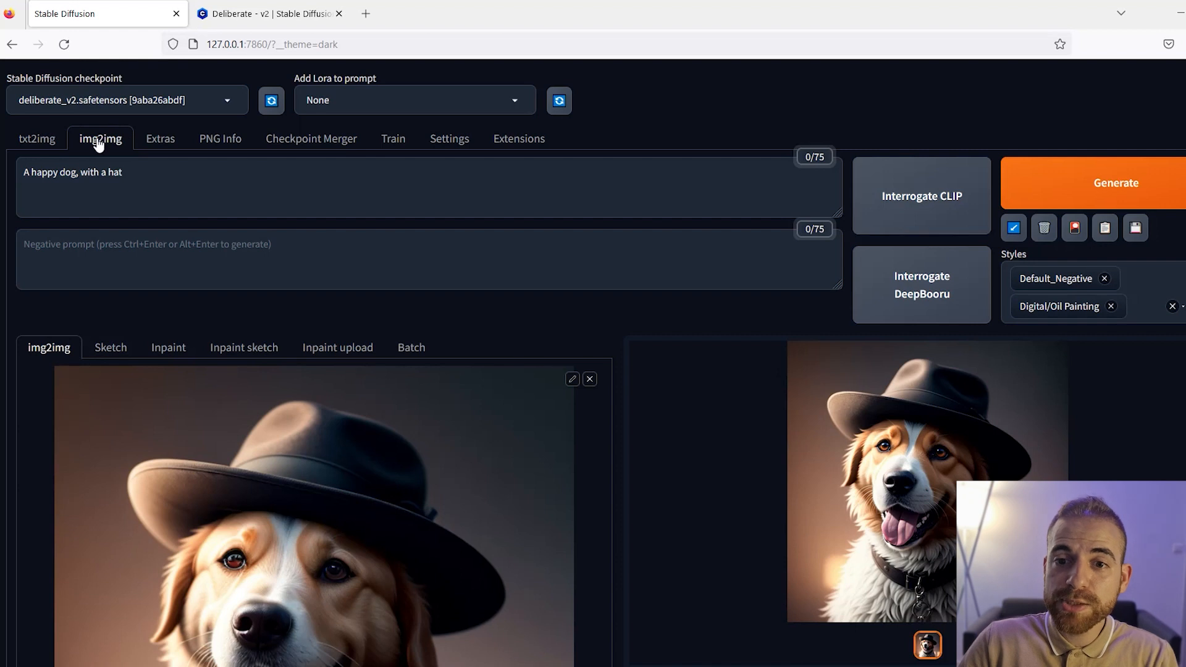
scroll(291, 238, "down", 3)
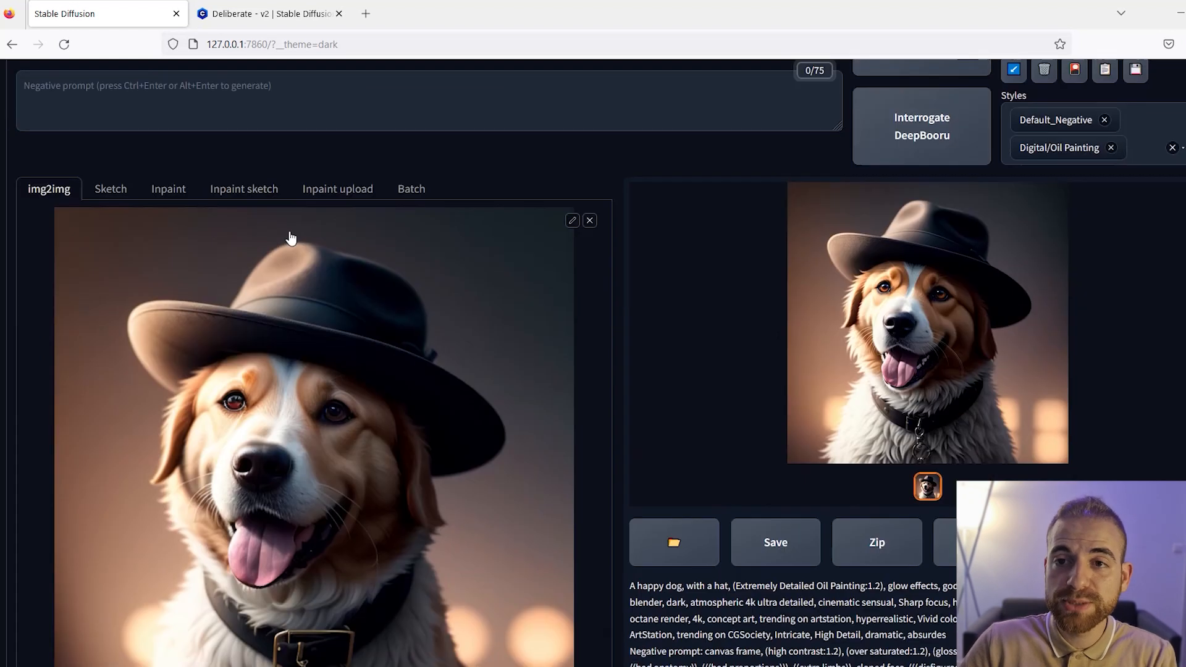